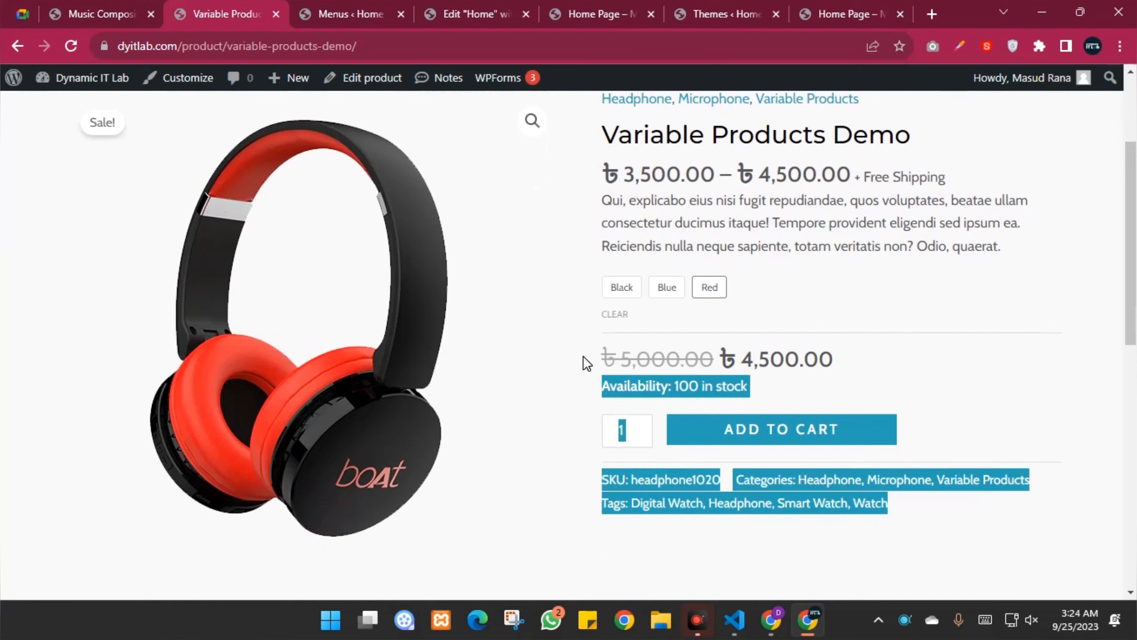
# Step: Preview the Blue and Red variations on the Variable Products Demo product page
pyautogui.click(893, 352)
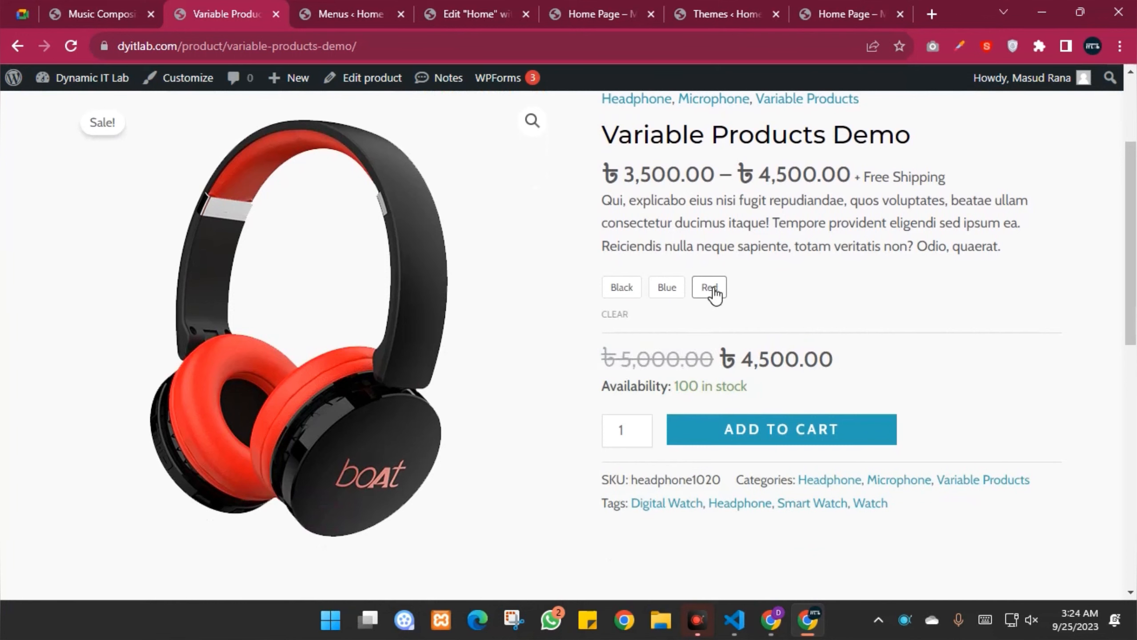
pyautogui.click(672, 291)
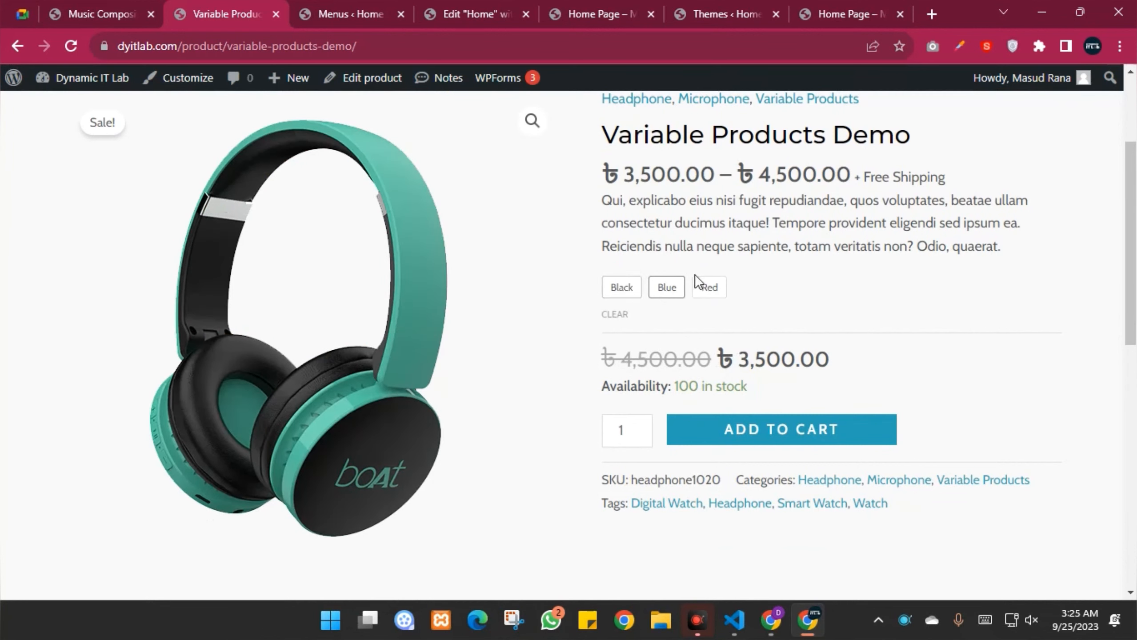
pyautogui.click(715, 290)
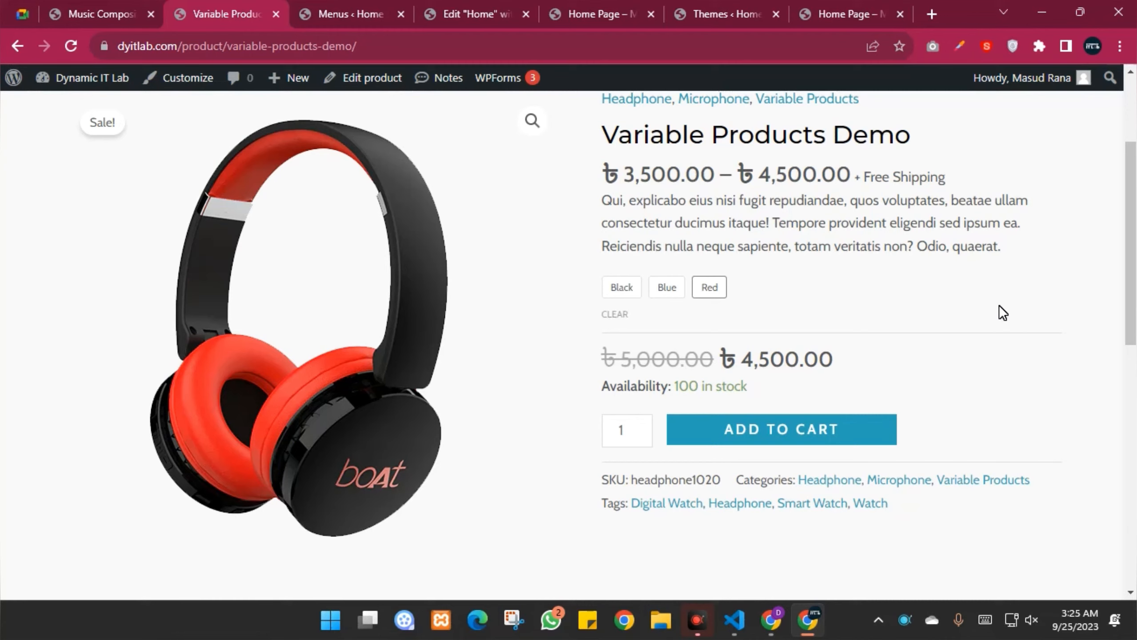
# Step: Go to the site's WordPress dashboard and start adding a new product
pyautogui.click(99, 2)
pyautogui.rightClick(100, 5)
pyautogui.click(102, 100)
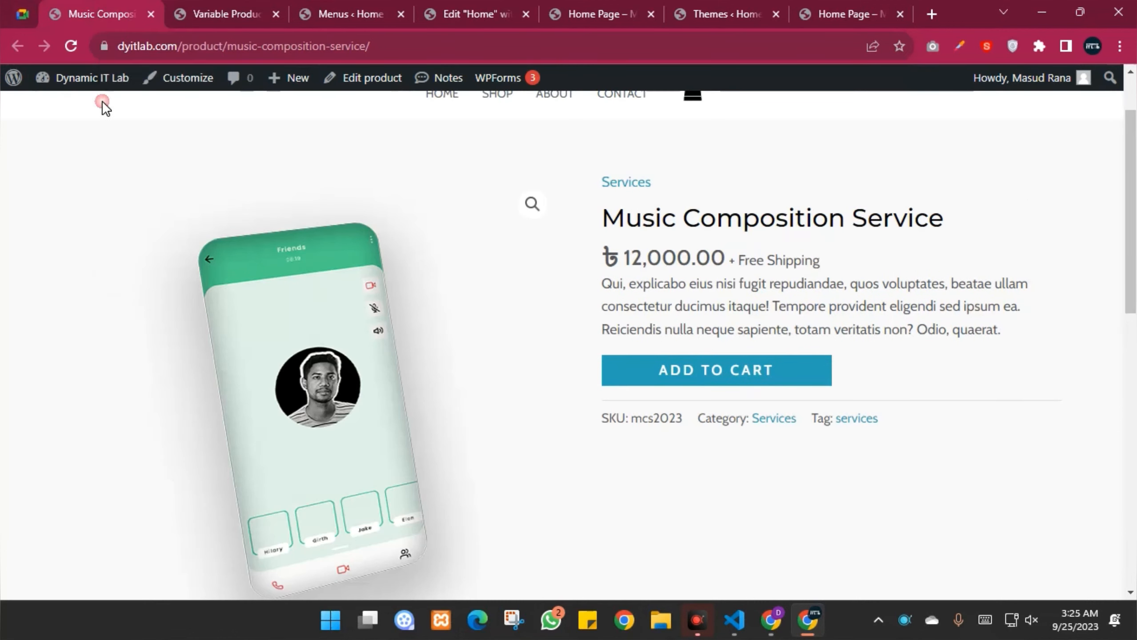
pyautogui.moveTo(109, 86)
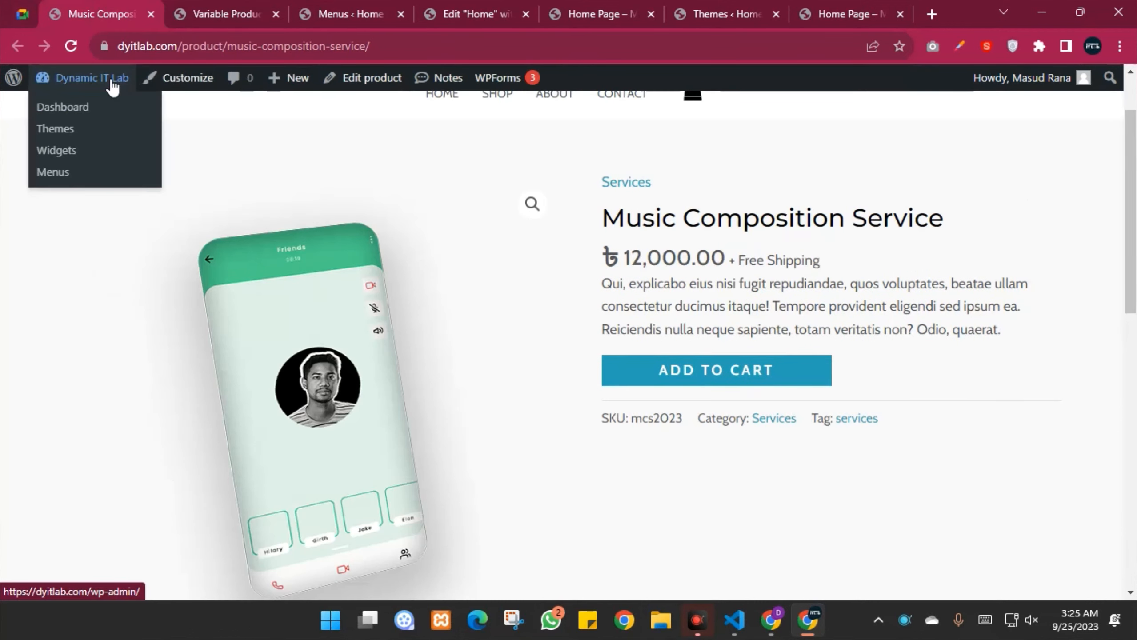
pyautogui.click(78, 109)
pyautogui.moveTo(206, 96)
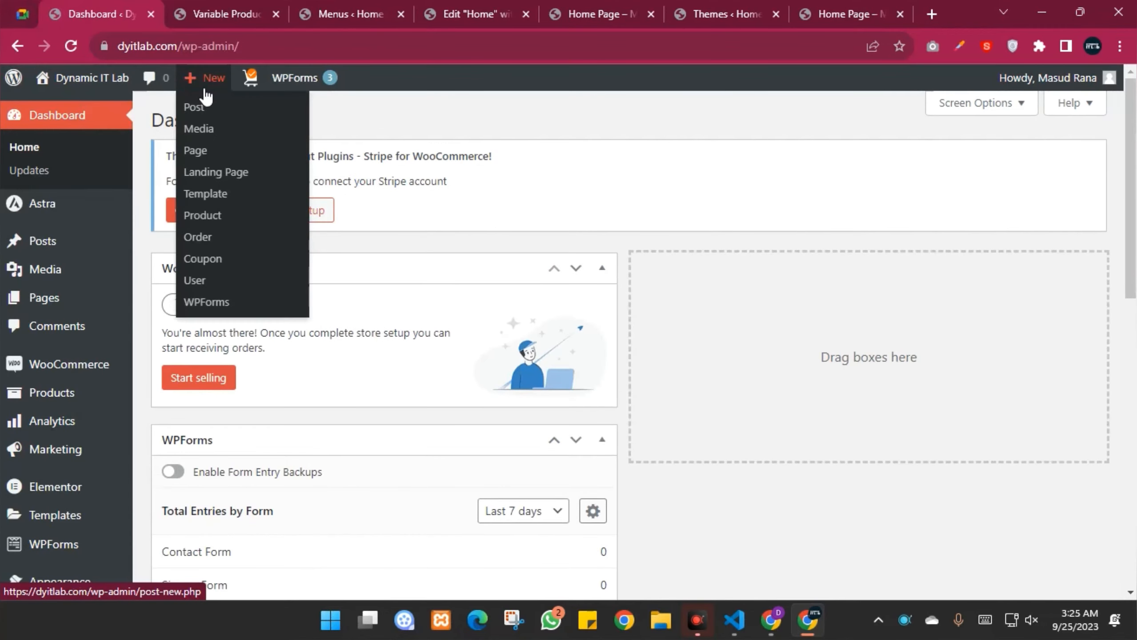
pyautogui.click(210, 215)
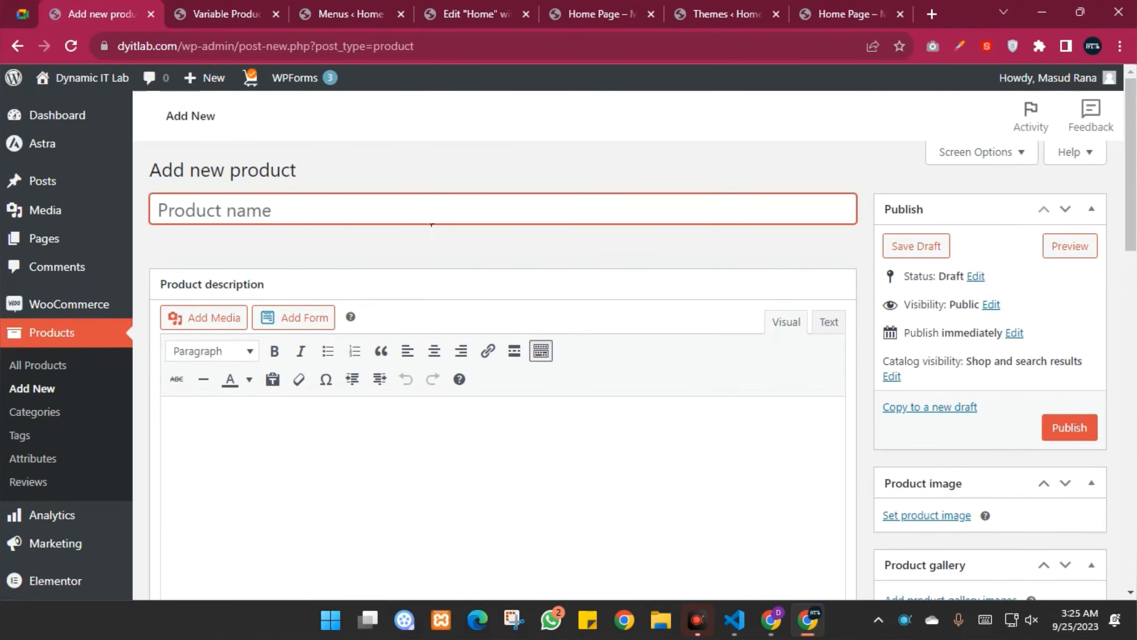
# Step: Name the new product "Menz Headphone"
pyautogui.write('Heado')
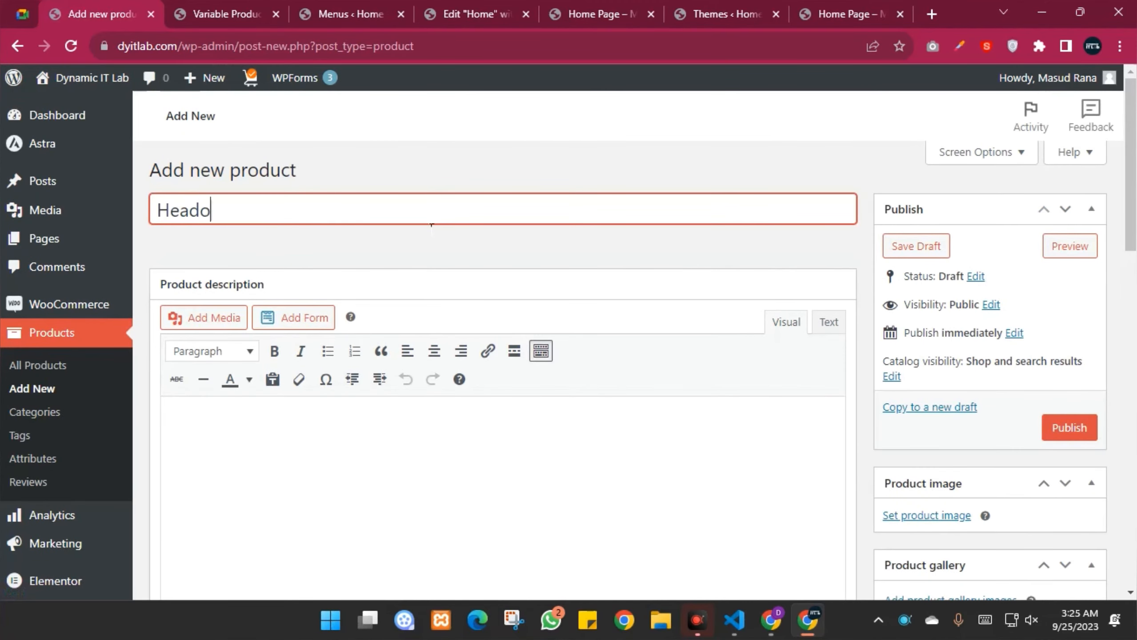
pyautogui.write('hone')
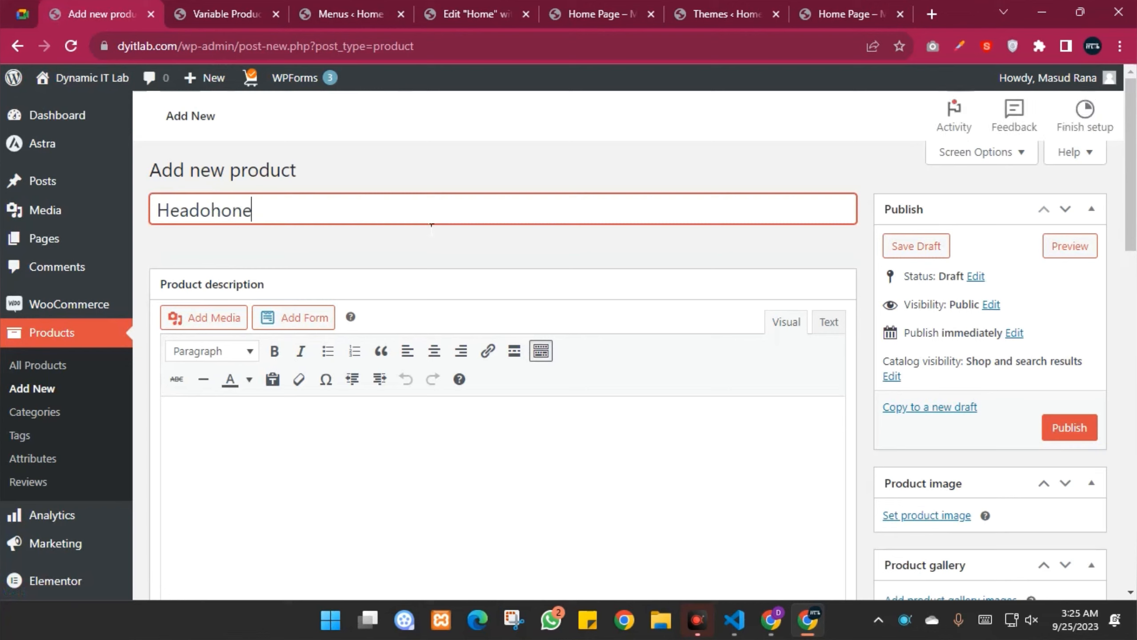
pyautogui.press('BackSpace')
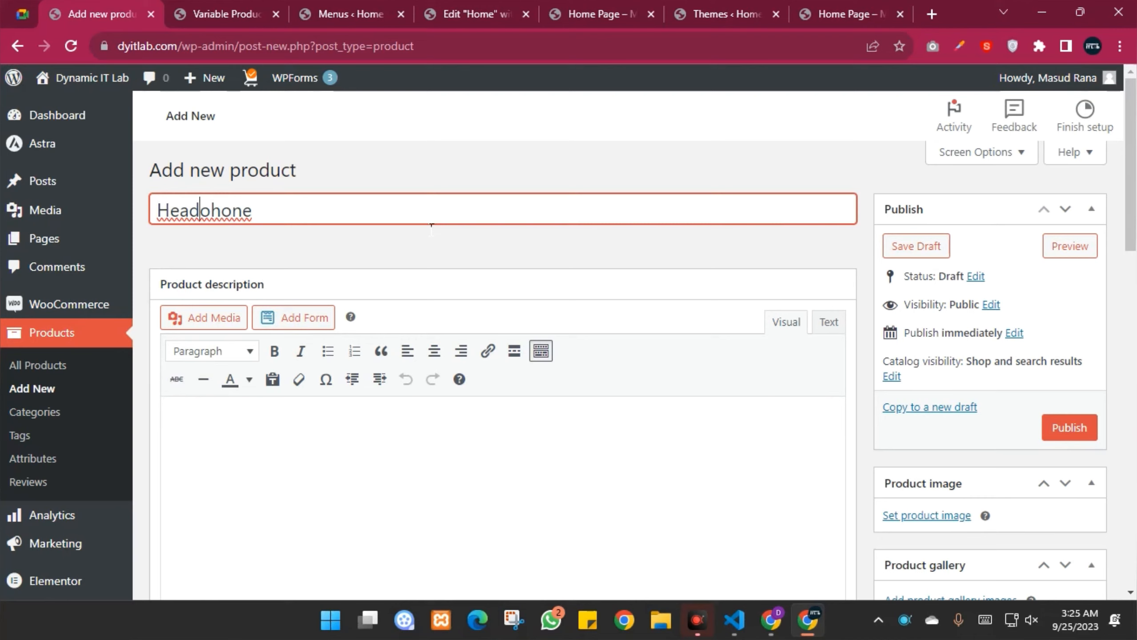
pyautogui.press('Left')
pyautogui.press('Left')
pyautogui.press('Left')
pyautogui.press('Left')
pyautogui.press('BackSpace')
pyautogui.write('p')
pyautogui.write('Menz')
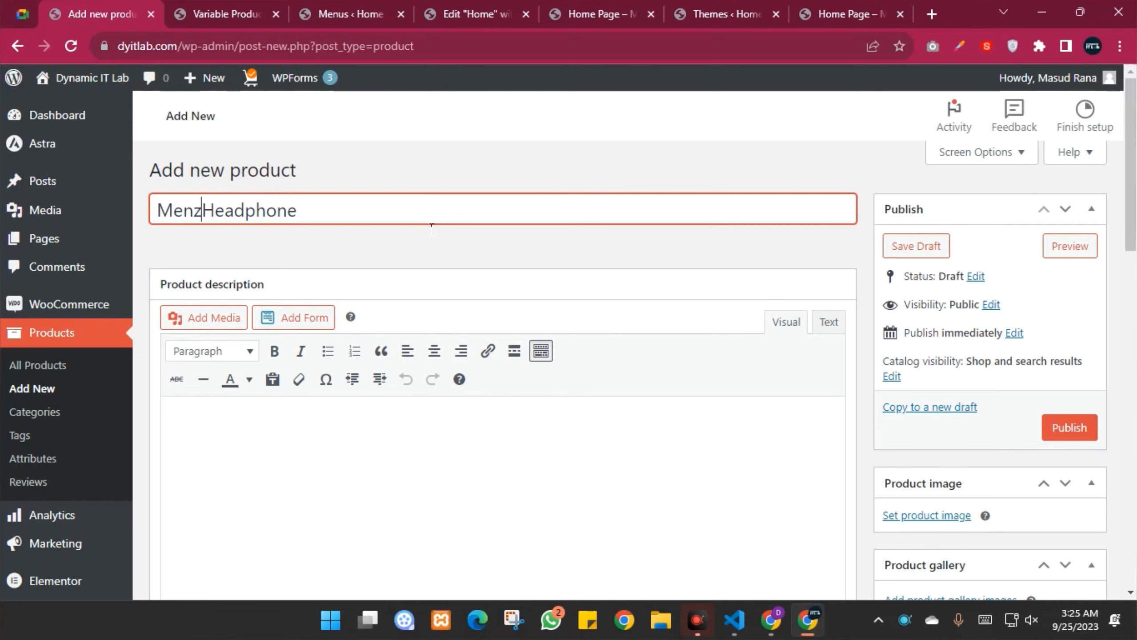
# Step: Copy the full description text from the Variable Products Demo page into the new product's description
pyautogui.scroll(-5, 542, 289)
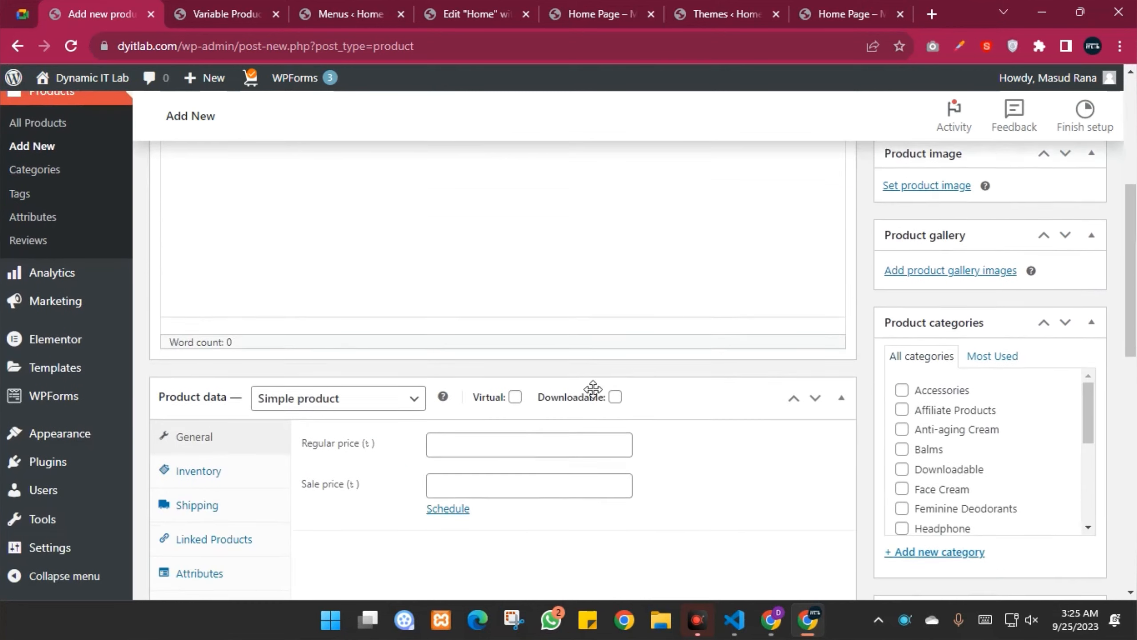
pyautogui.click(256, 8)
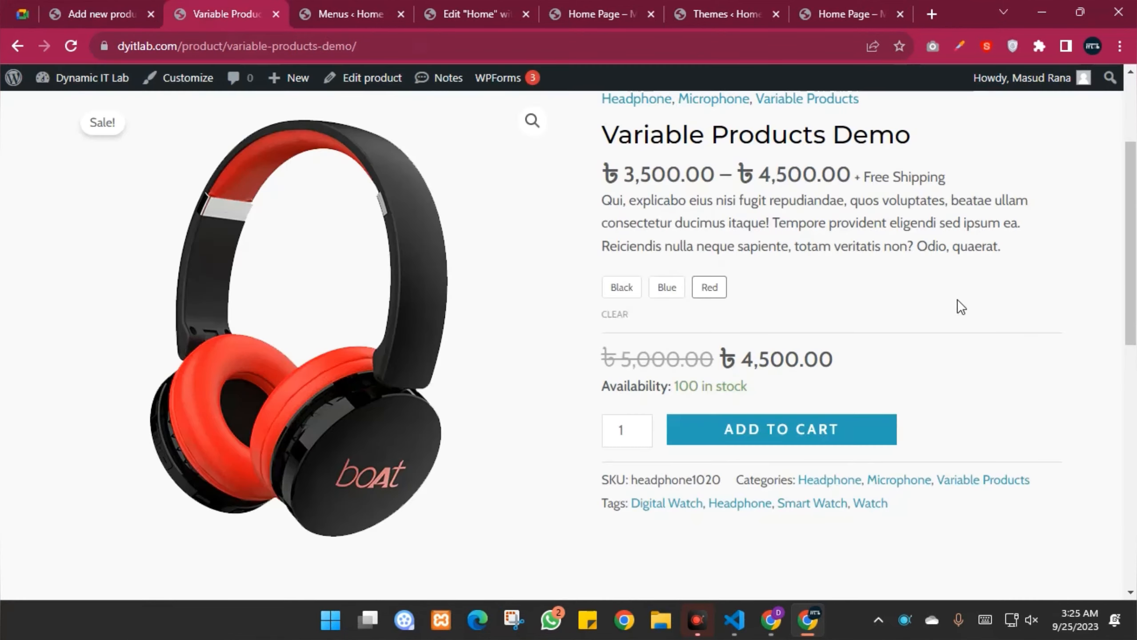
pyautogui.scroll(-8, 930, 276)
pyautogui.moveTo(63, 294); pyautogui.dragTo(972, 363)
pyautogui.hotkey('ctrl', 'c')
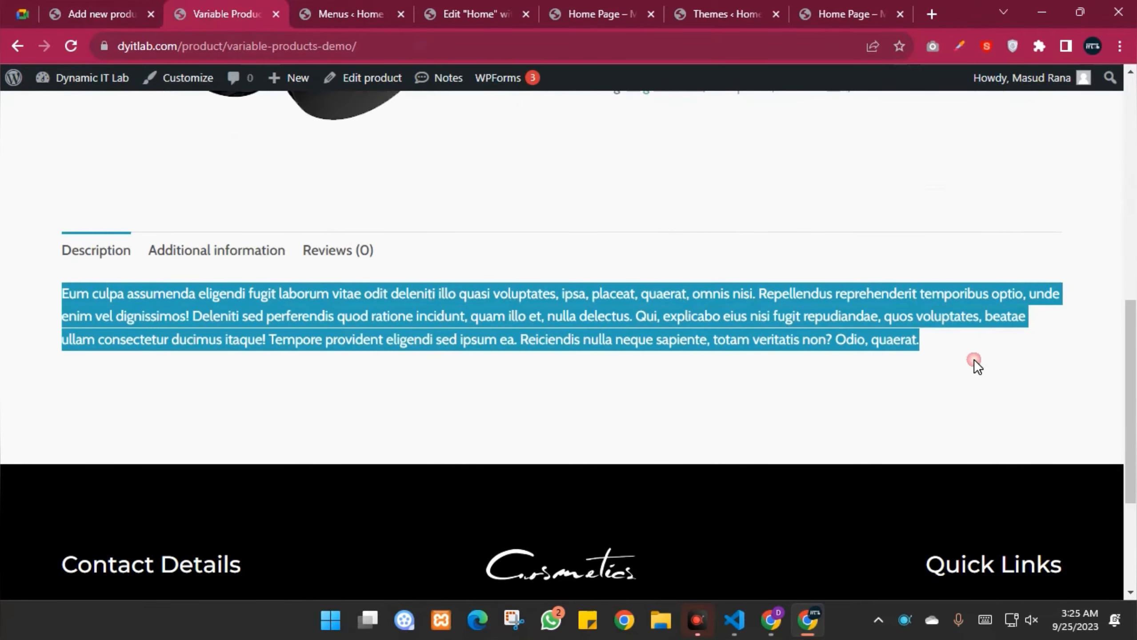
pyautogui.click(100, 7)
pyautogui.click(282, 164)
pyautogui.scroll(4, 348, 249)
pyautogui.click(249, 413)
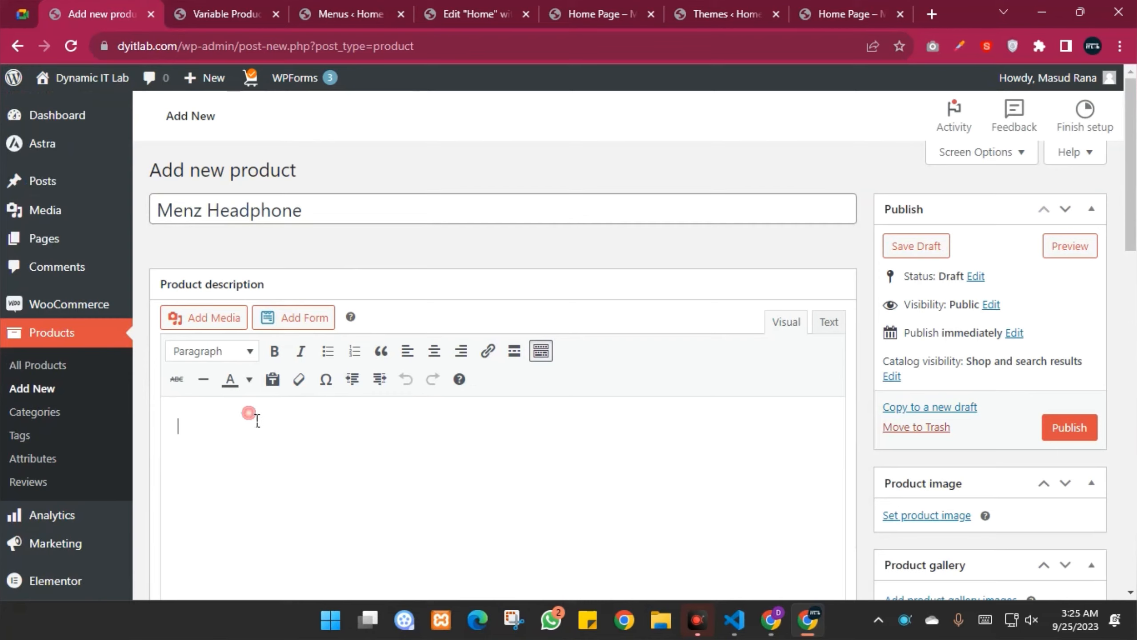
pyautogui.hotkey('ctrl', 'v')
pyautogui.click(220, 4)
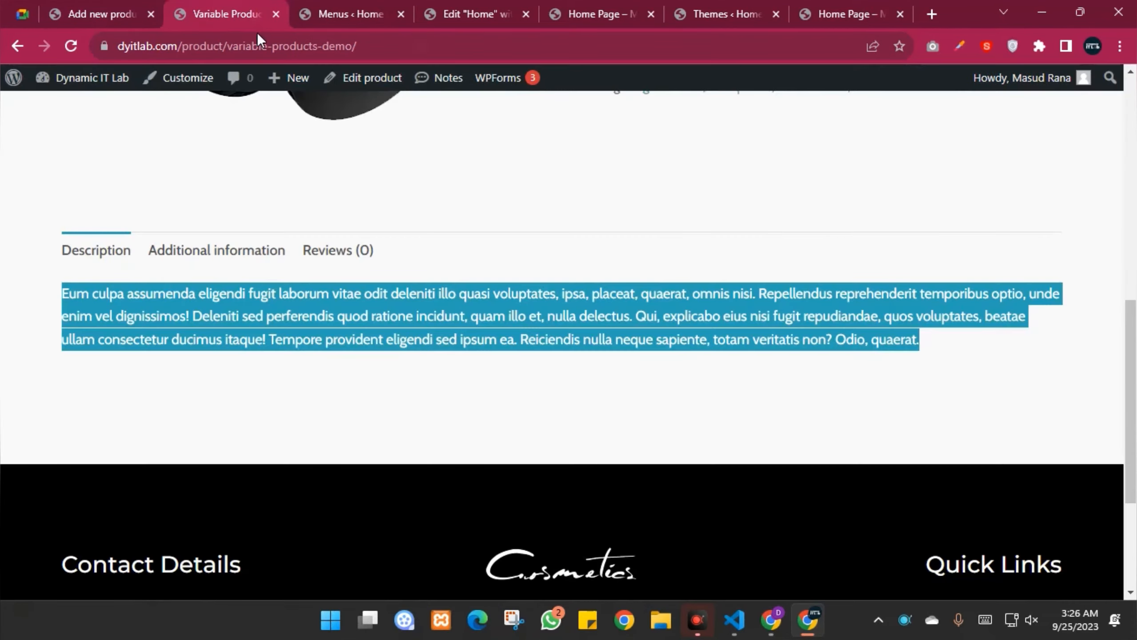
pyautogui.scroll(10, 424, 216)
pyautogui.click(99, 6)
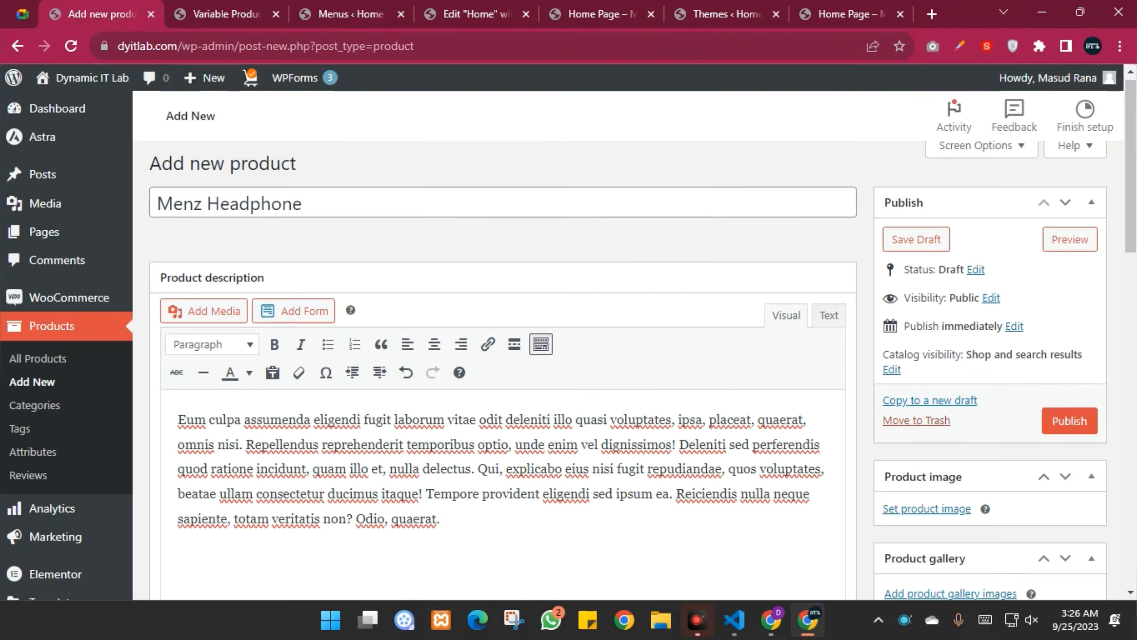
# Step: Set the product image to the black boAt headphone with gold accents from the media library
pyautogui.scroll(-5, 1115, 348)
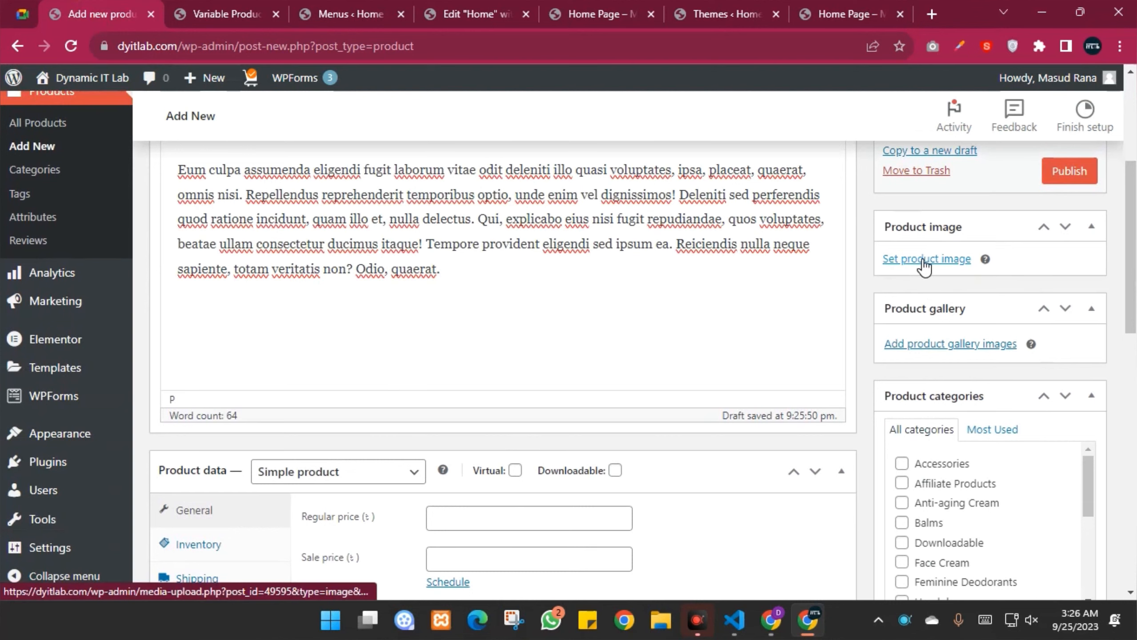
pyautogui.click(924, 260)
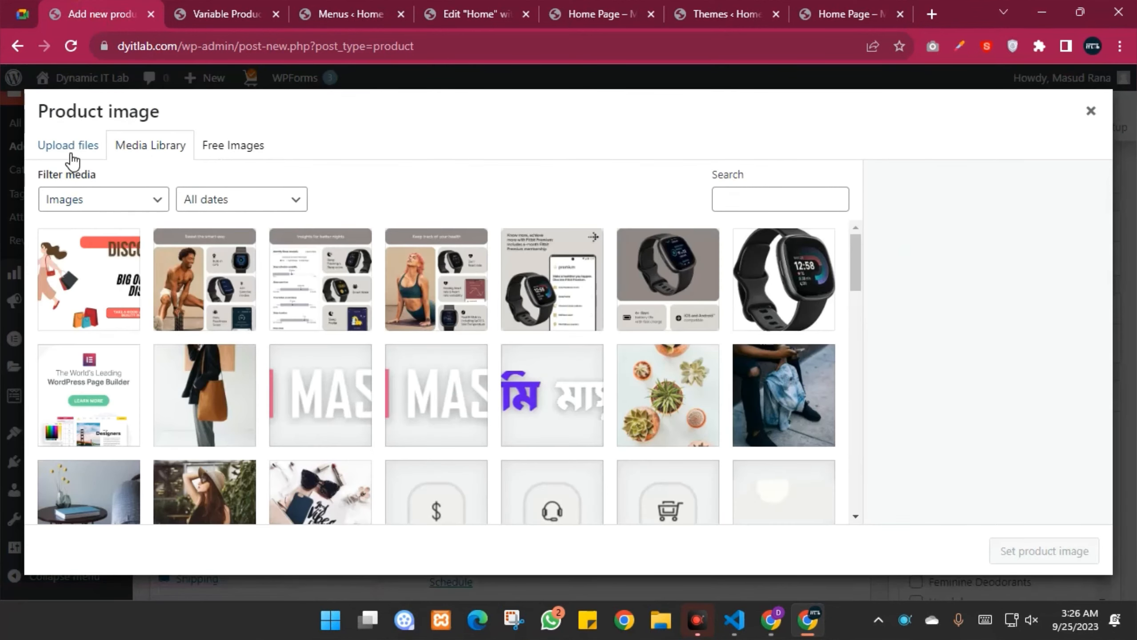
pyautogui.scroll(-10, 641, 370)
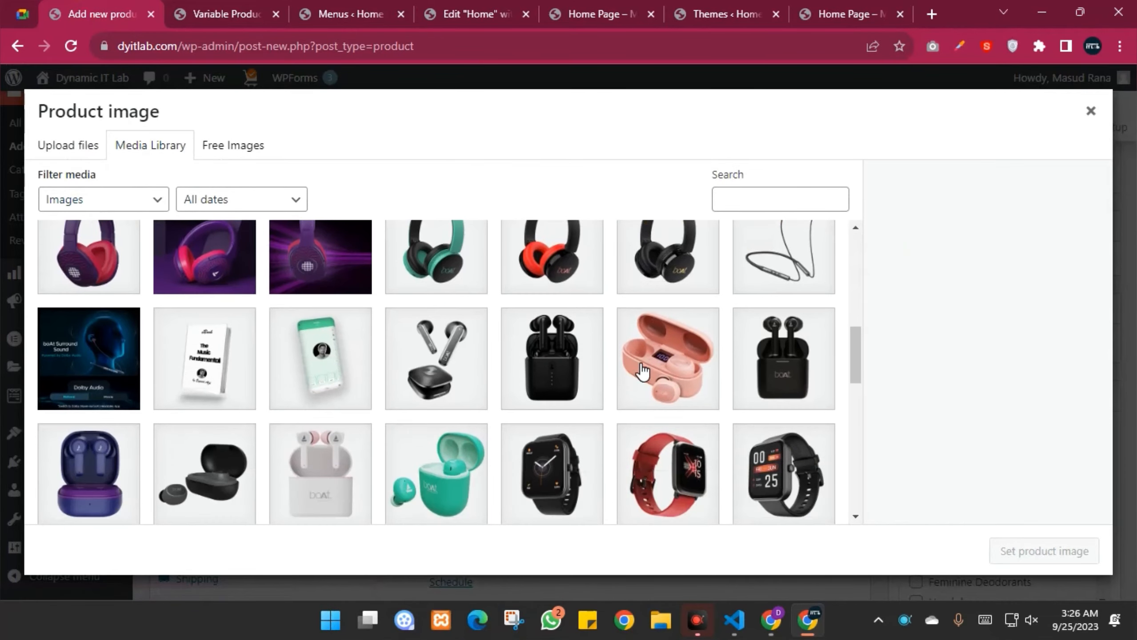
pyautogui.scroll(2, 642, 371)
pyautogui.click(685, 363)
pyautogui.click(1050, 551)
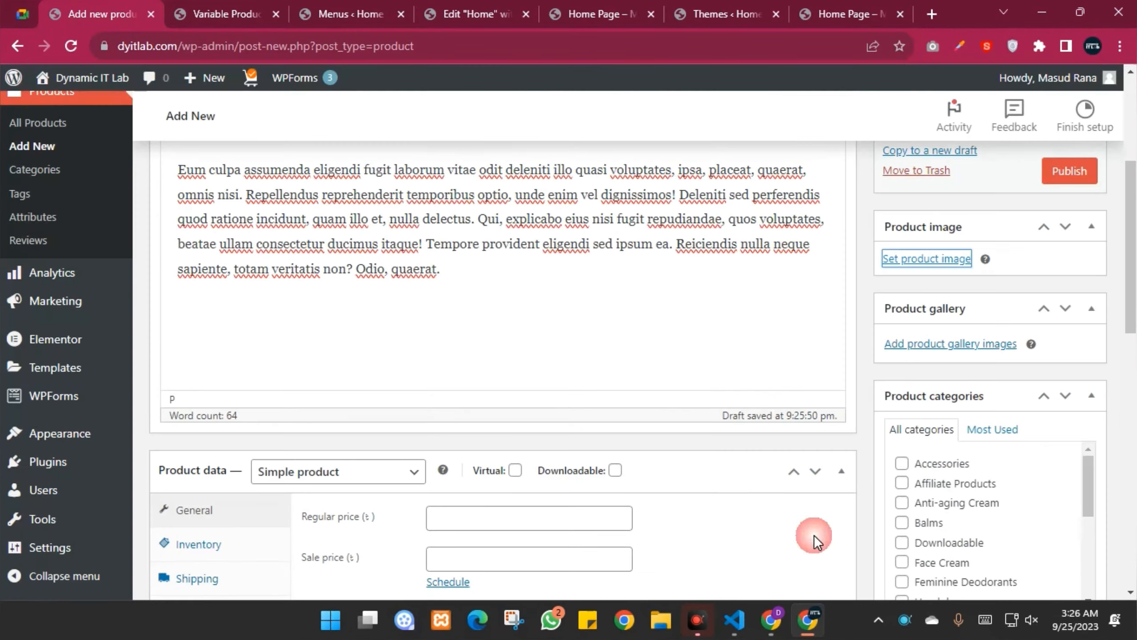
# Step: Assign the product to the Headphone category
pyautogui.scroll(-7, 1131, 359)
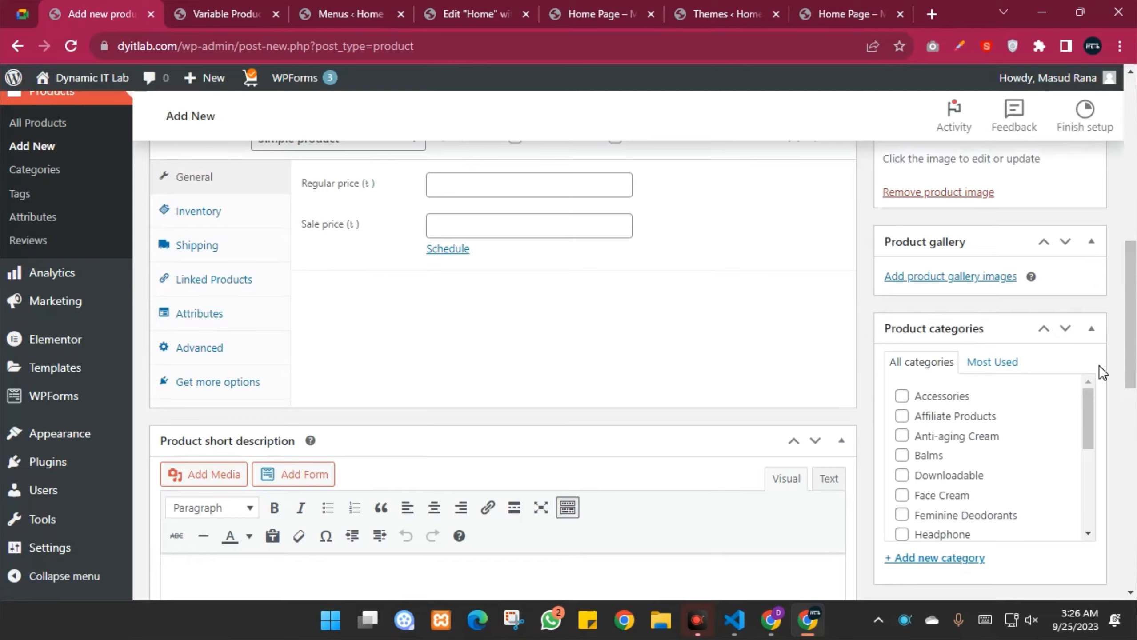
pyautogui.scroll(-2, 1099, 371)
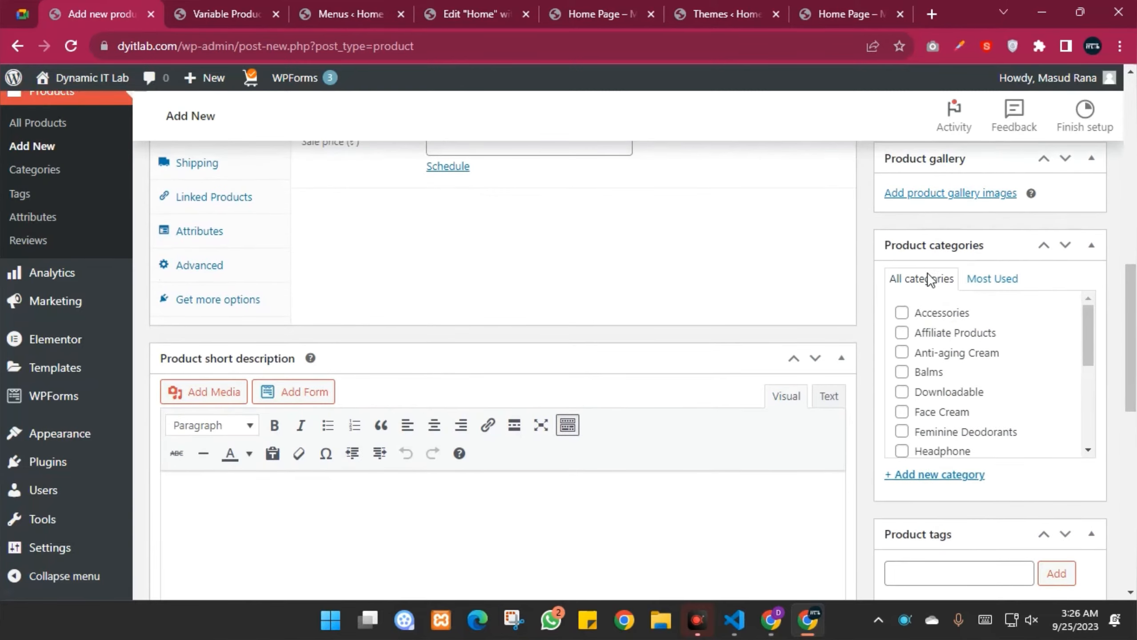
pyautogui.scroll(-4, 963, 340)
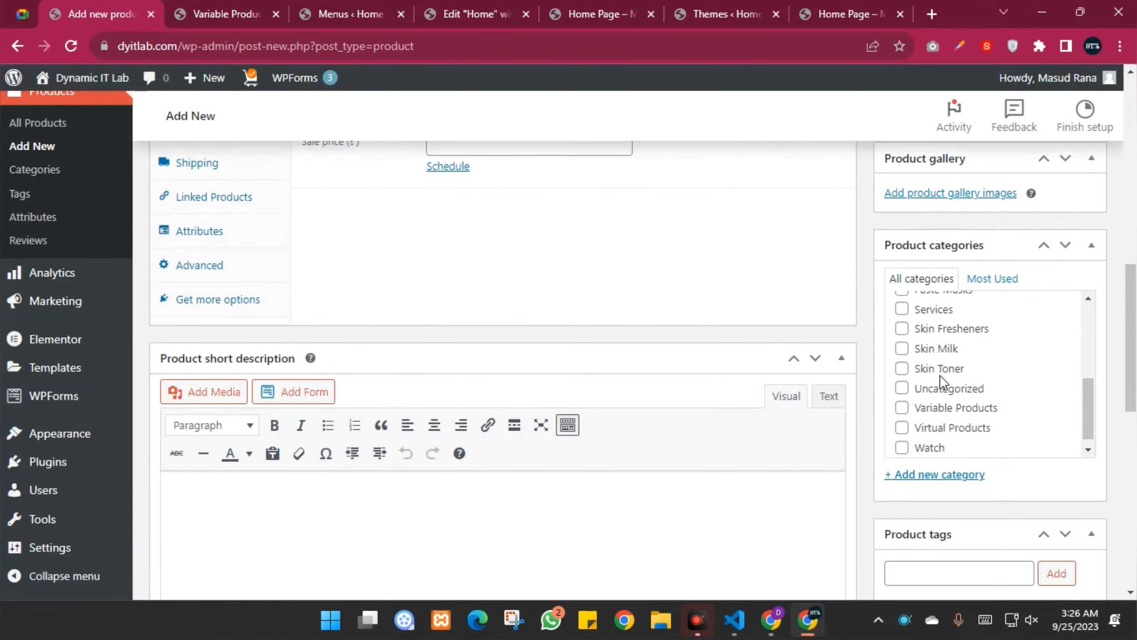
pyautogui.scroll(2, 945, 385)
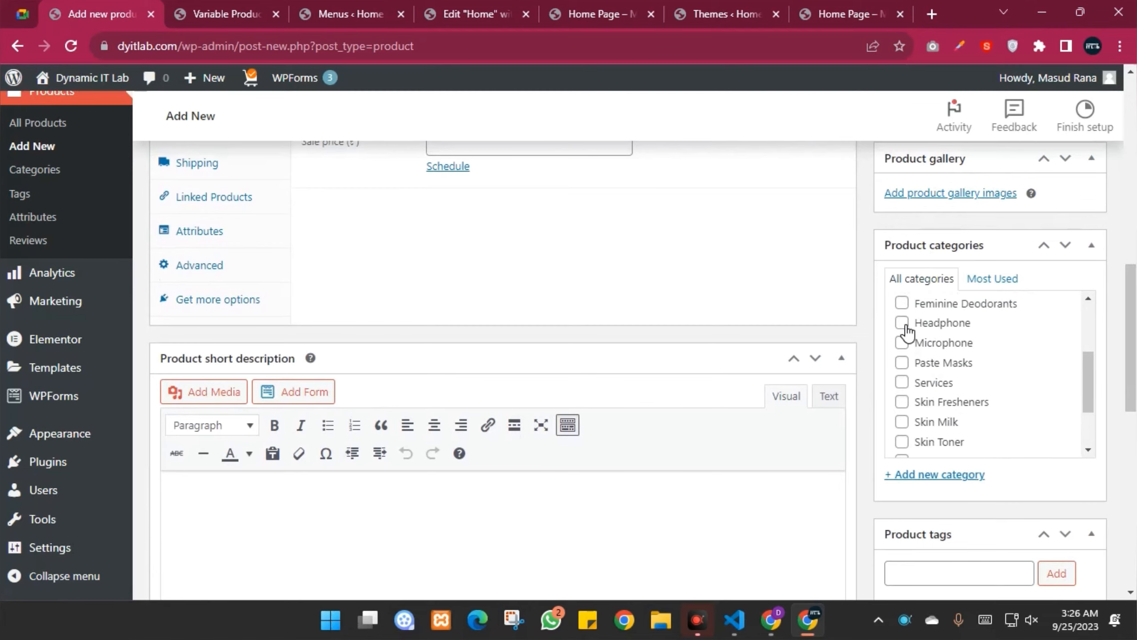
pyautogui.click(902, 323)
pyautogui.scroll(1, 1112, 386)
pyautogui.scroll(10, 1113, 385)
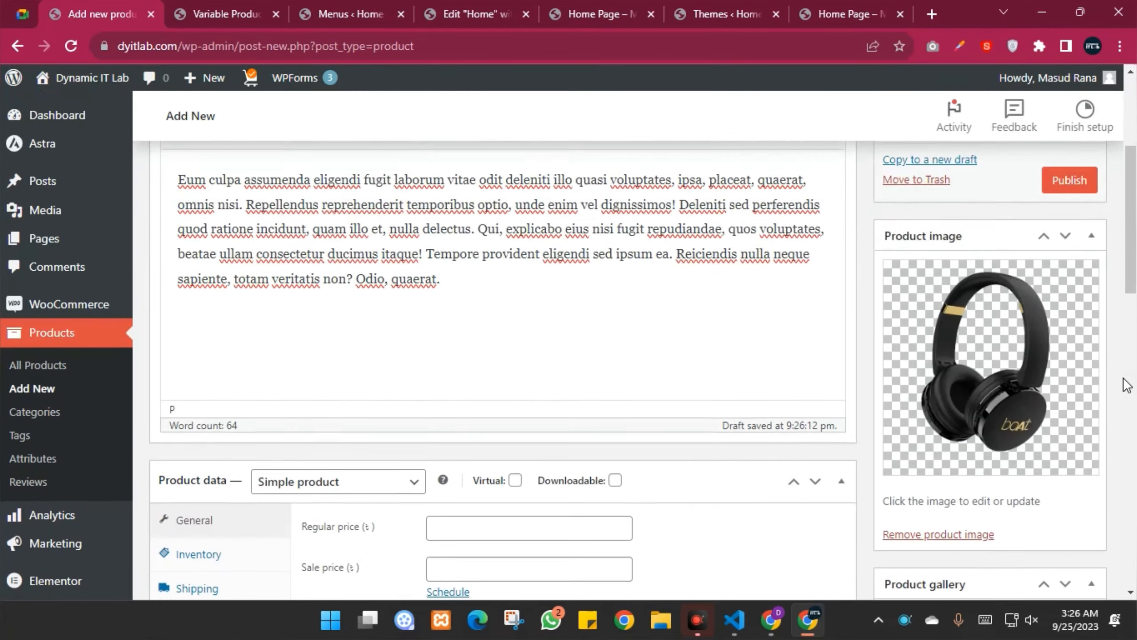
# Step: Copy the short description from the Variable Products Demo page into the new product's short description
pyautogui.scroll(-15, 1126, 384)
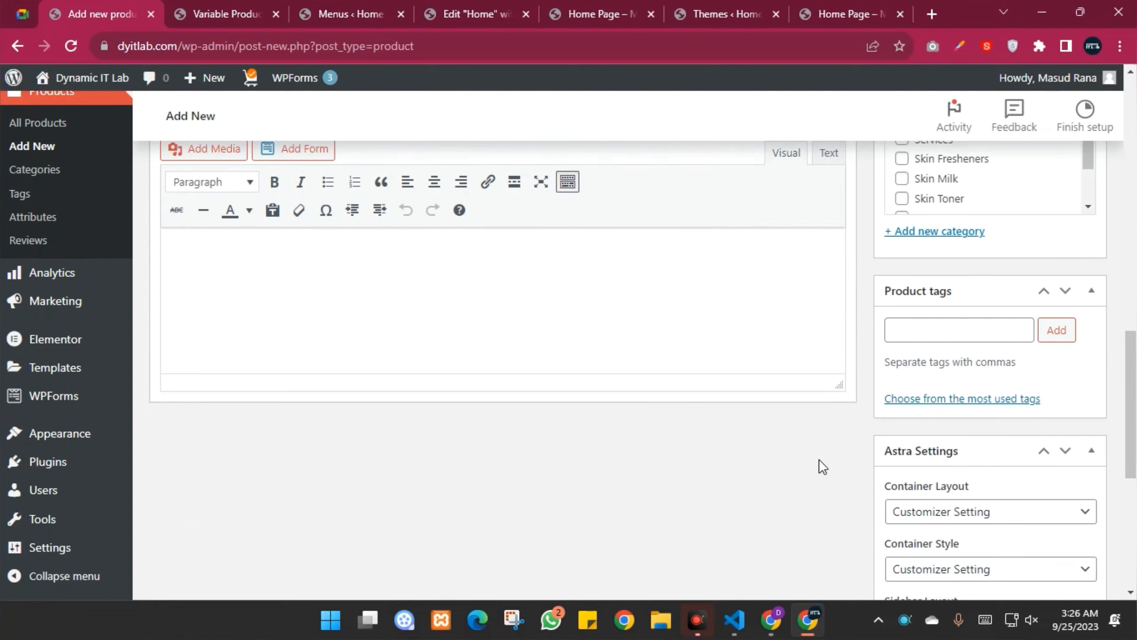
pyautogui.scroll(6, 817, 465)
pyautogui.scroll(-3, 740, 447)
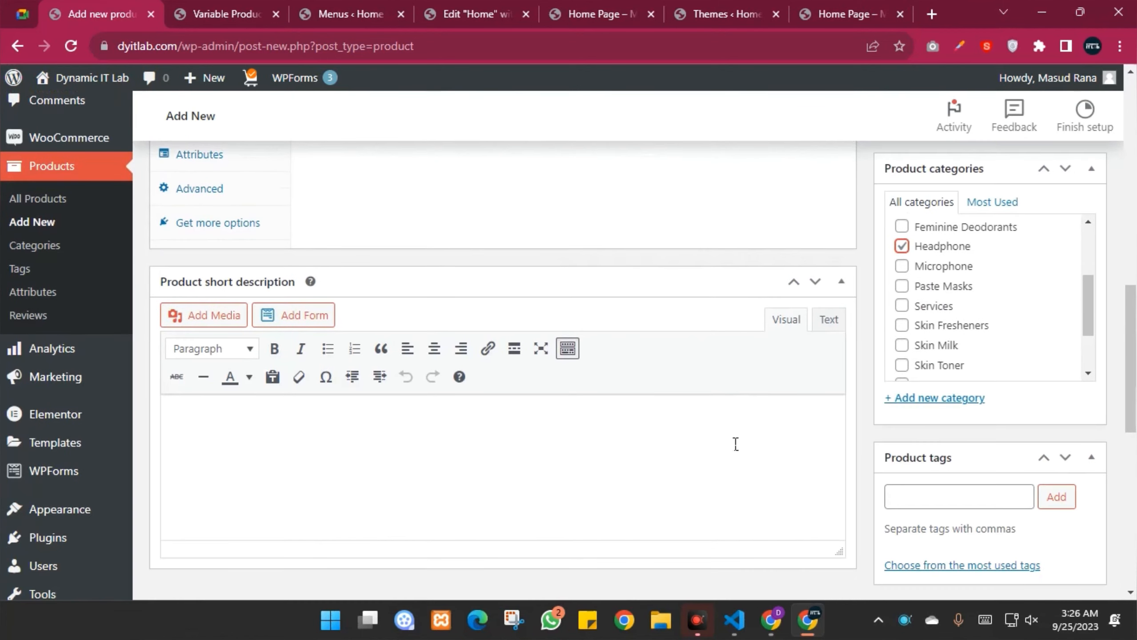
pyautogui.click(231, 0)
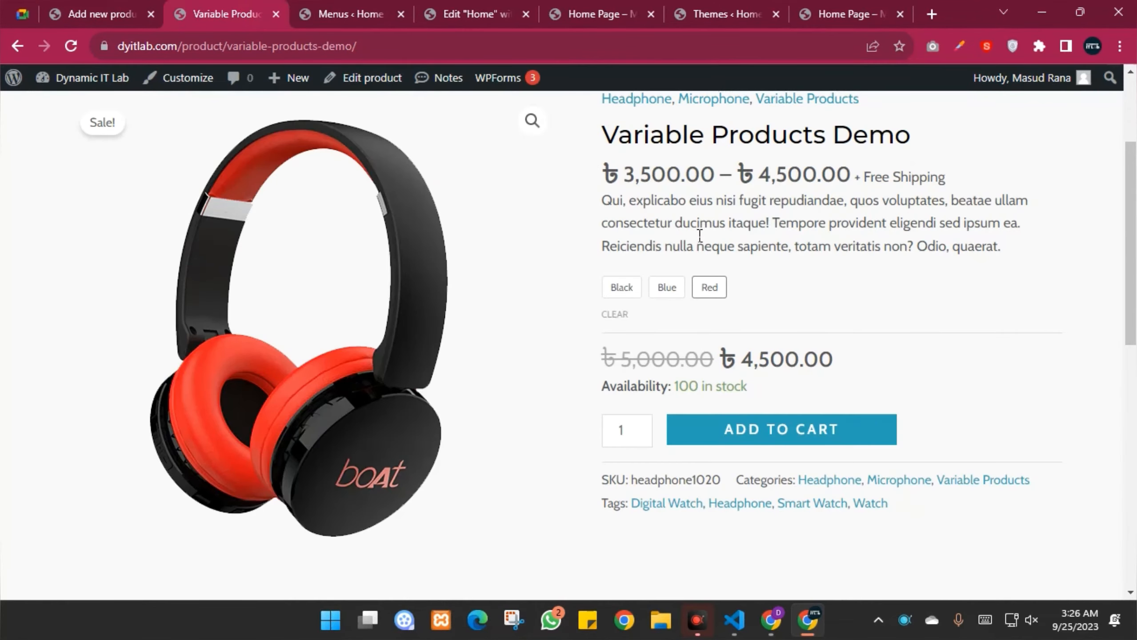
pyautogui.moveTo(602, 207); pyautogui.dragTo(1028, 254)
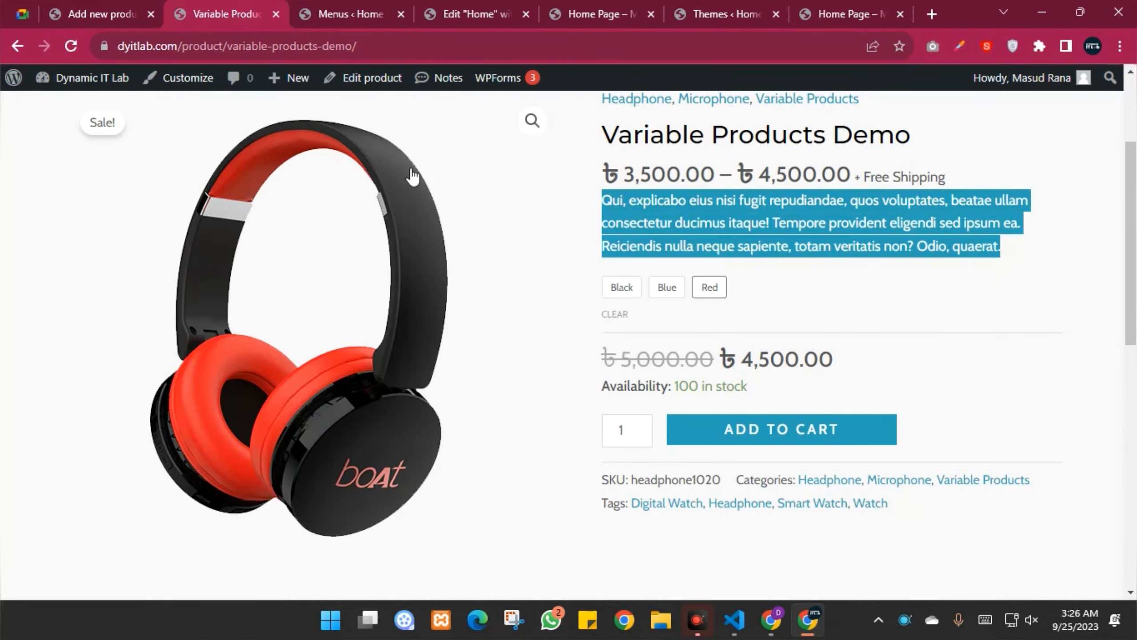
pyautogui.click(354, 2)
pyautogui.click(269, 4)
pyautogui.click(121, 13)
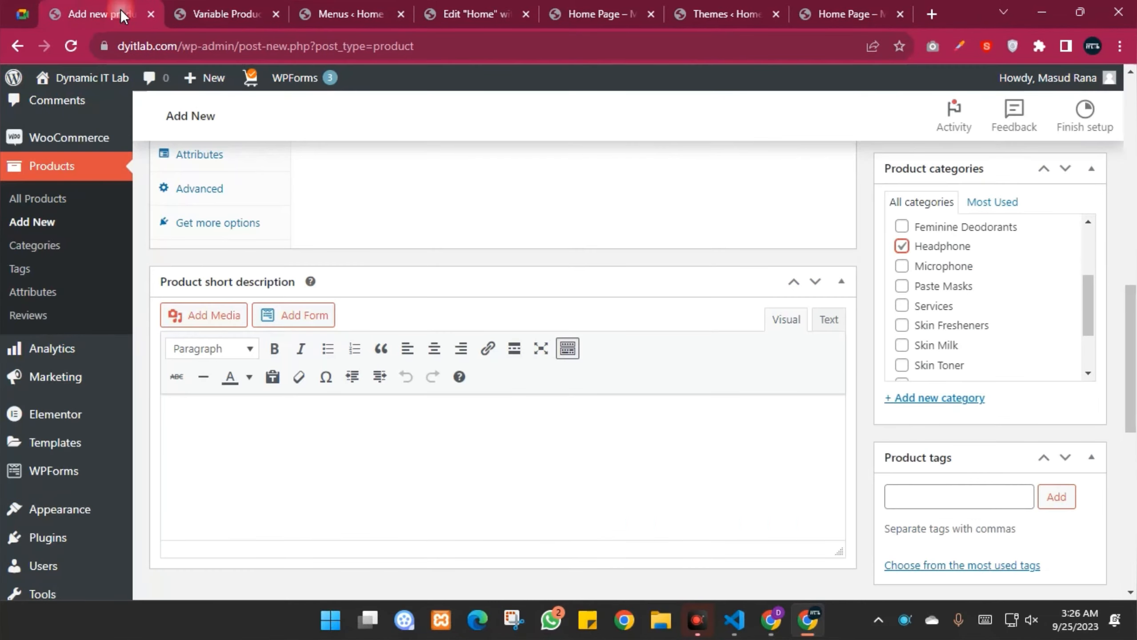
pyautogui.click(262, 424)
pyautogui.hotkey('ctrl', 'v')
# Step: Set the new product's type to Variable product and open its attribute settings
pyautogui.scroll(5, 544, 366)
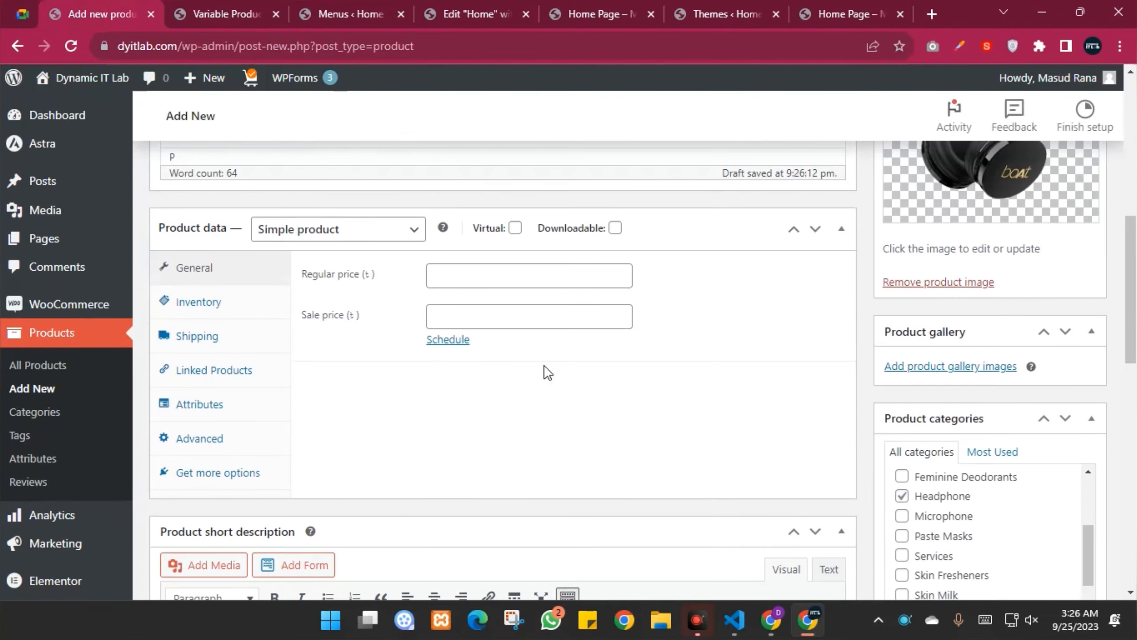
pyautogui.scroll(10, 600, 365)
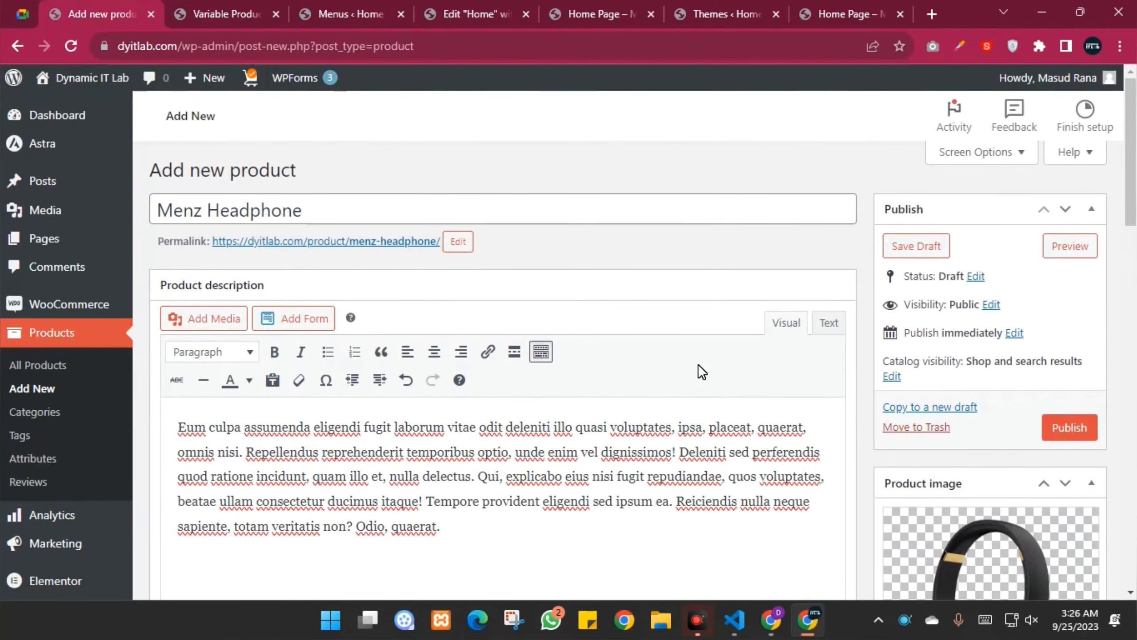
pyautogui.scroll(-10, 697, 364)
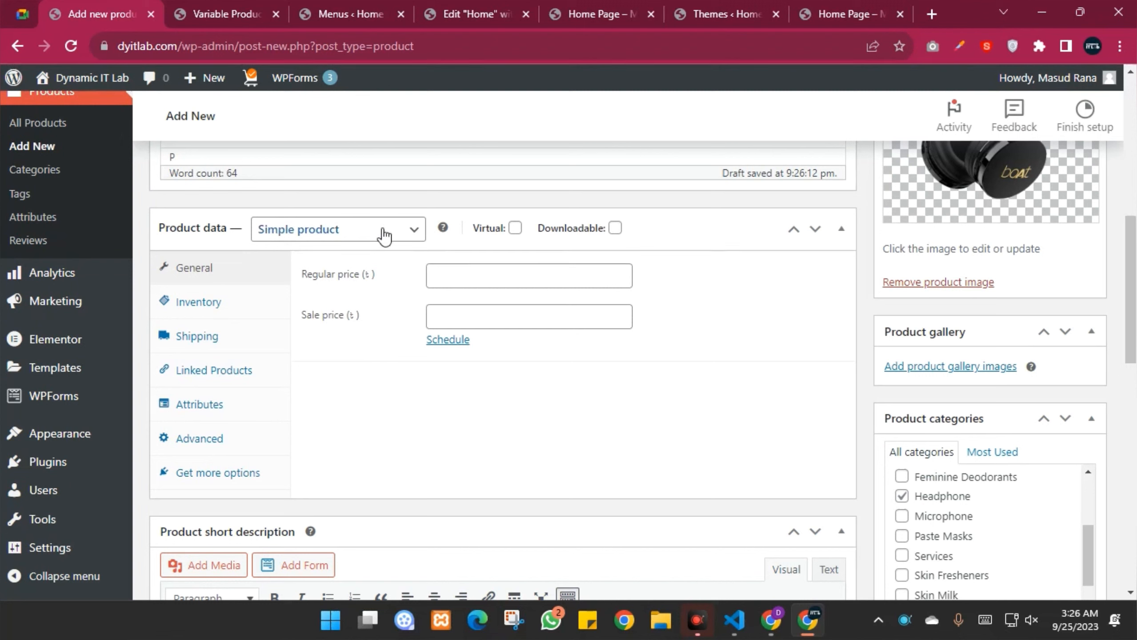
pyautogui.click(396, 237)
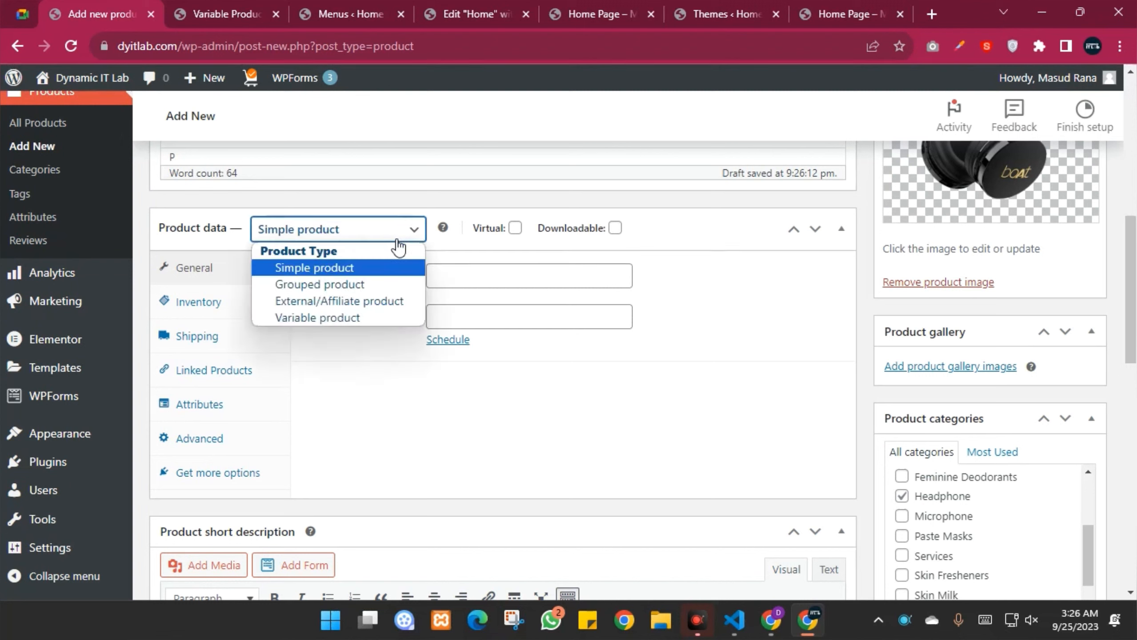
pyautogui.click(316, 315)
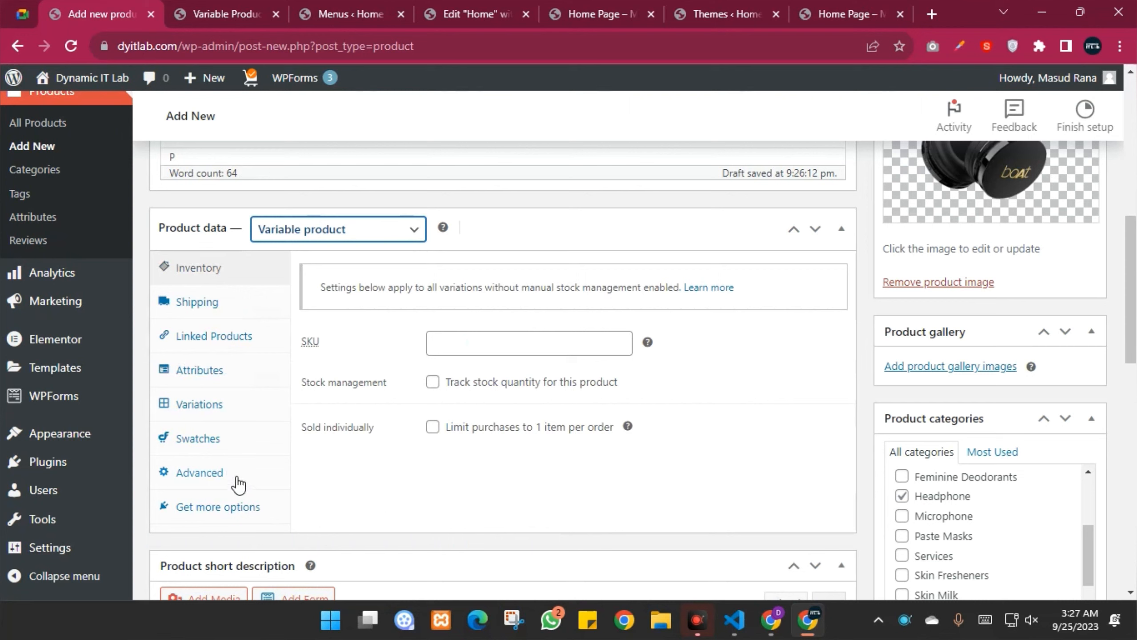
pyautogui.click(198, 376)
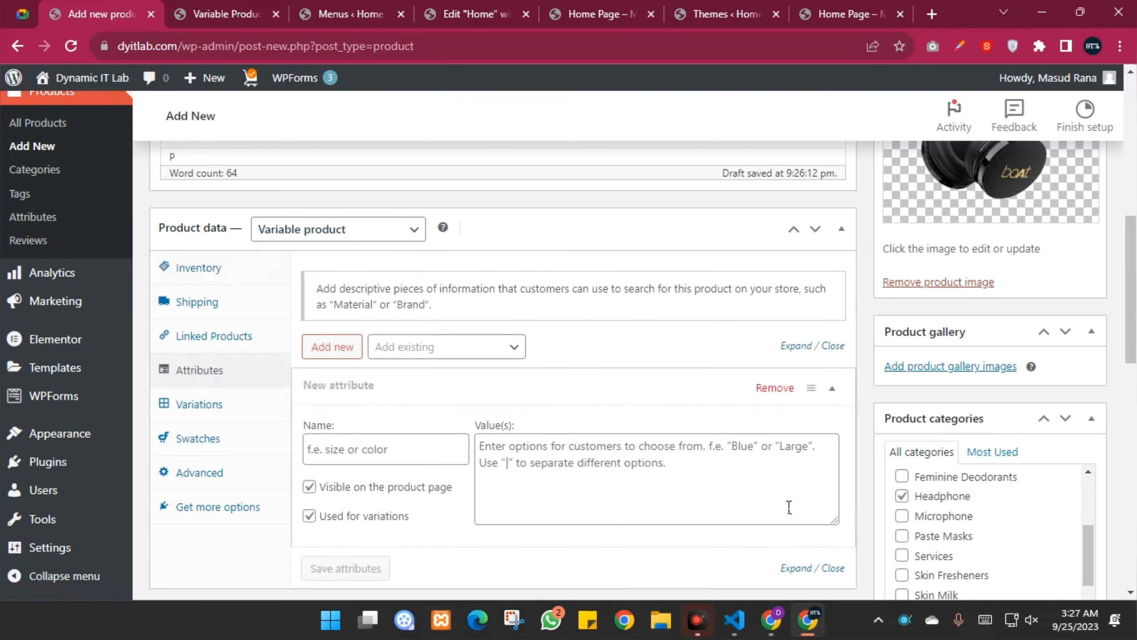
pyautogui.scroll(-3, 618, 461)
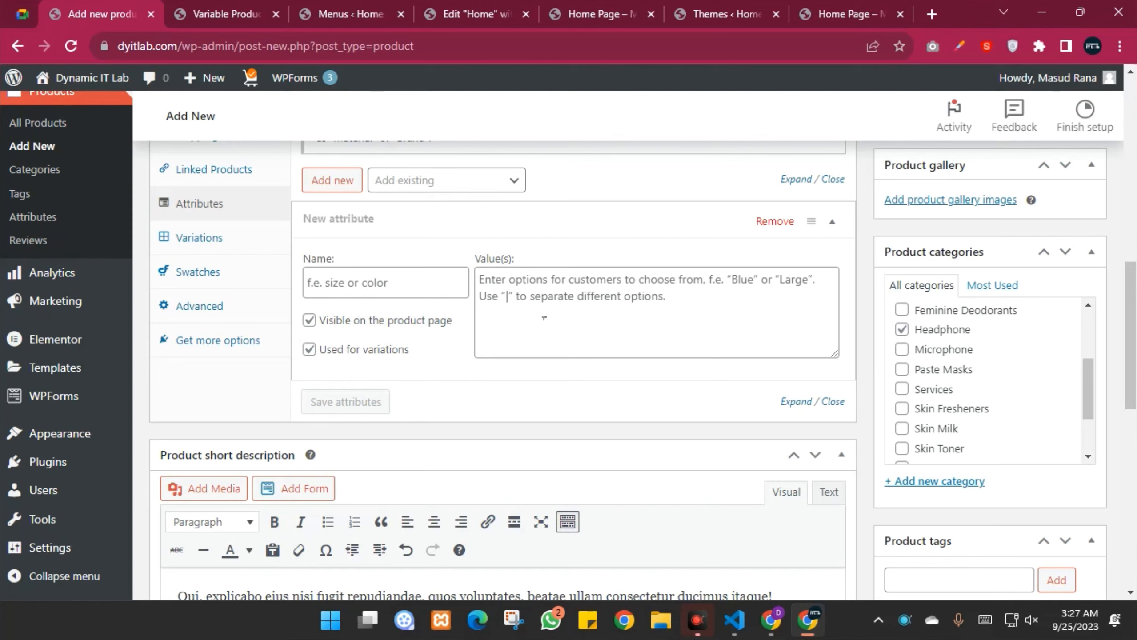
# Step: Duplicate the Variable Products Demo browser tab and place the original tab ahead of the new product's tab
pyautogui.click(219, 13)
pyautogui.rightClick(220, 9)
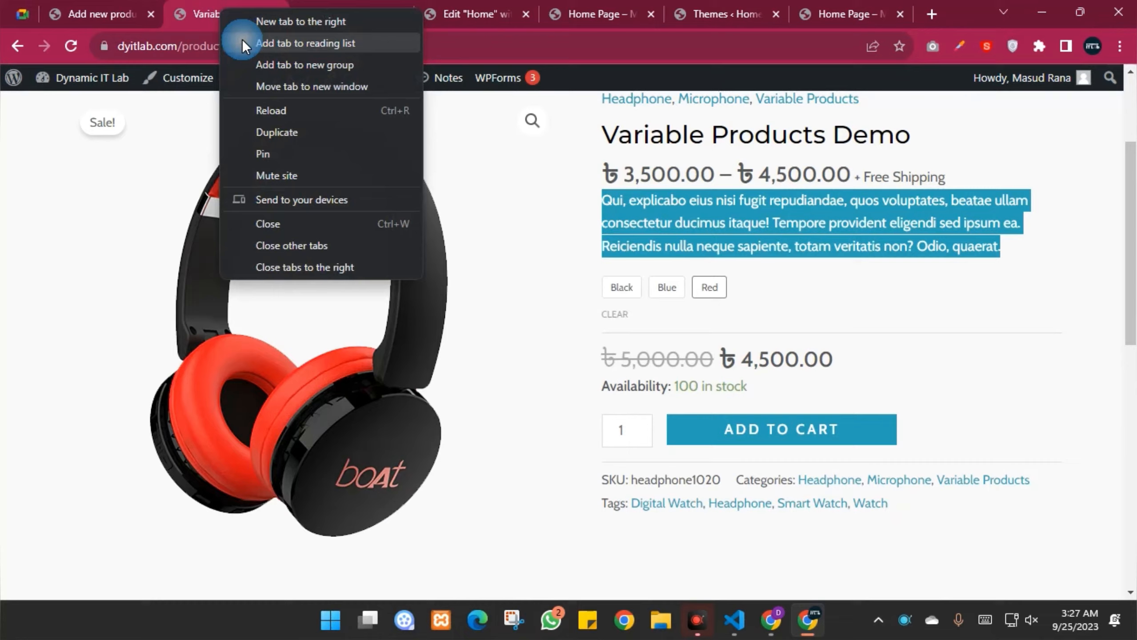
pyautogui.click(273, 132)
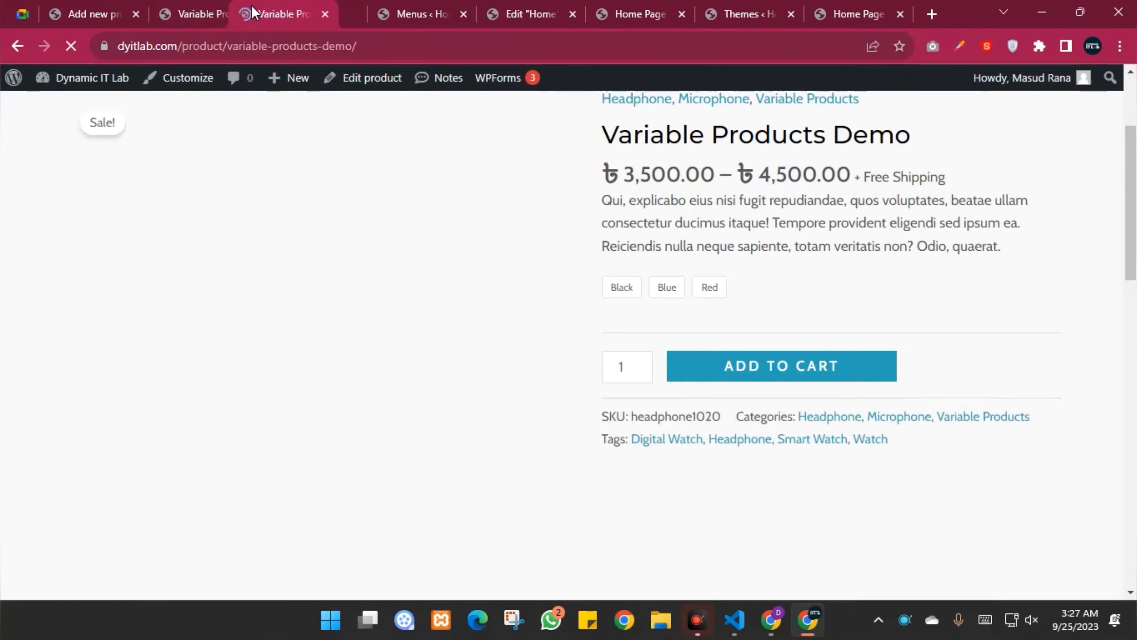
pyautogui.click(231, 9)
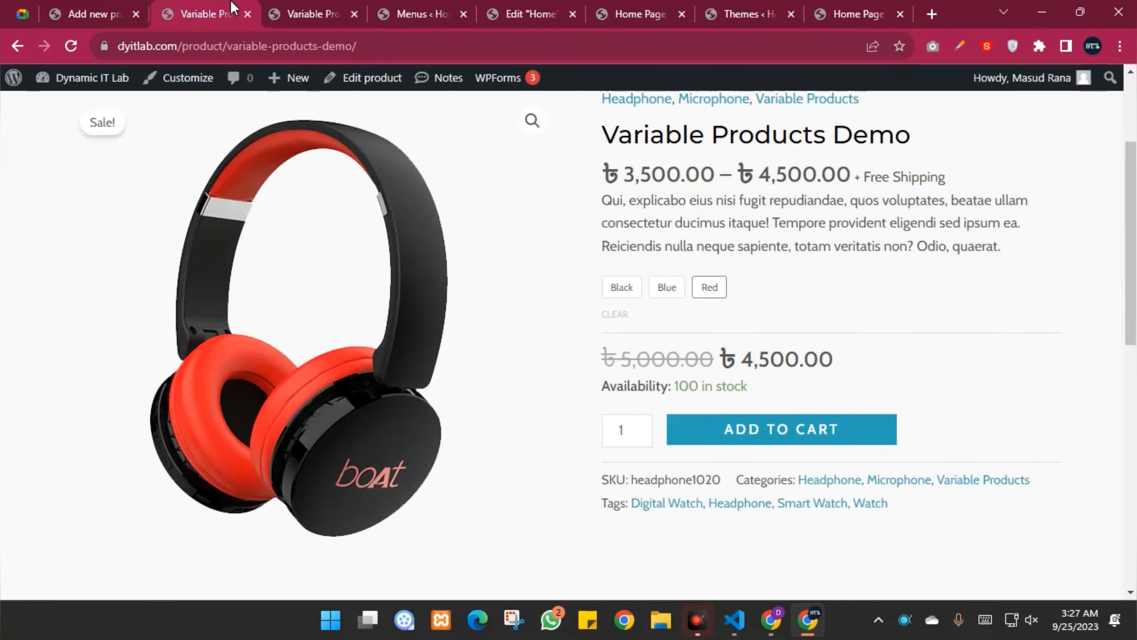
pyautogui.moveTo(182, 4); pyautogui.dragTo(90, 11)
# Step: Open the store's global product Attributes page from the site dashboard in the original demo product tab
pyautogui.moveTo(92, 79)
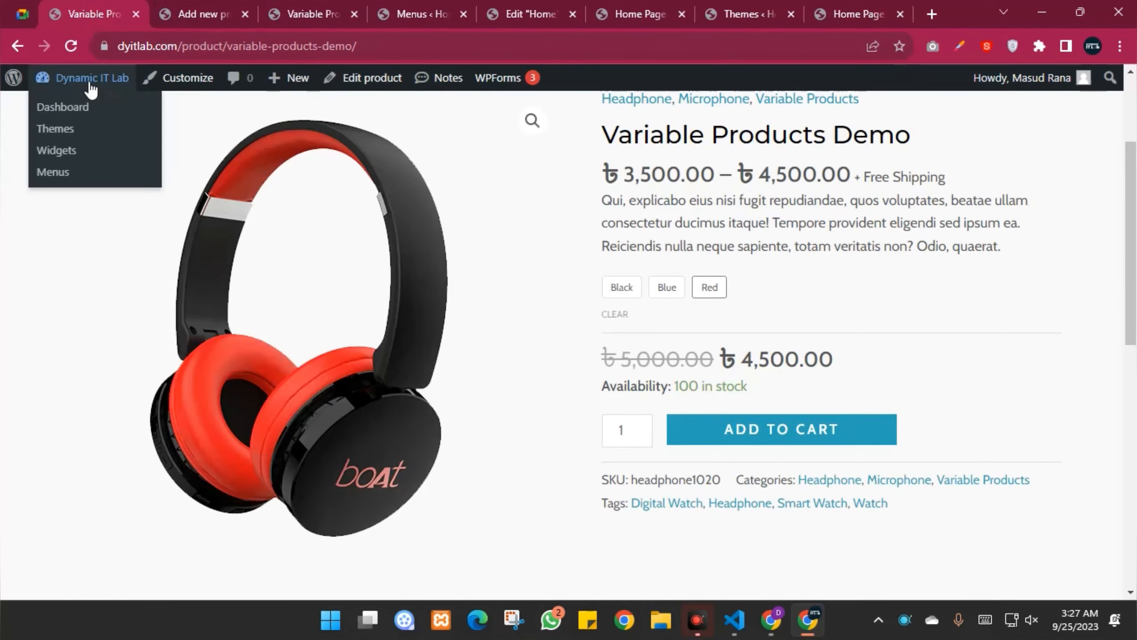
pyautogui.click(81, 108)
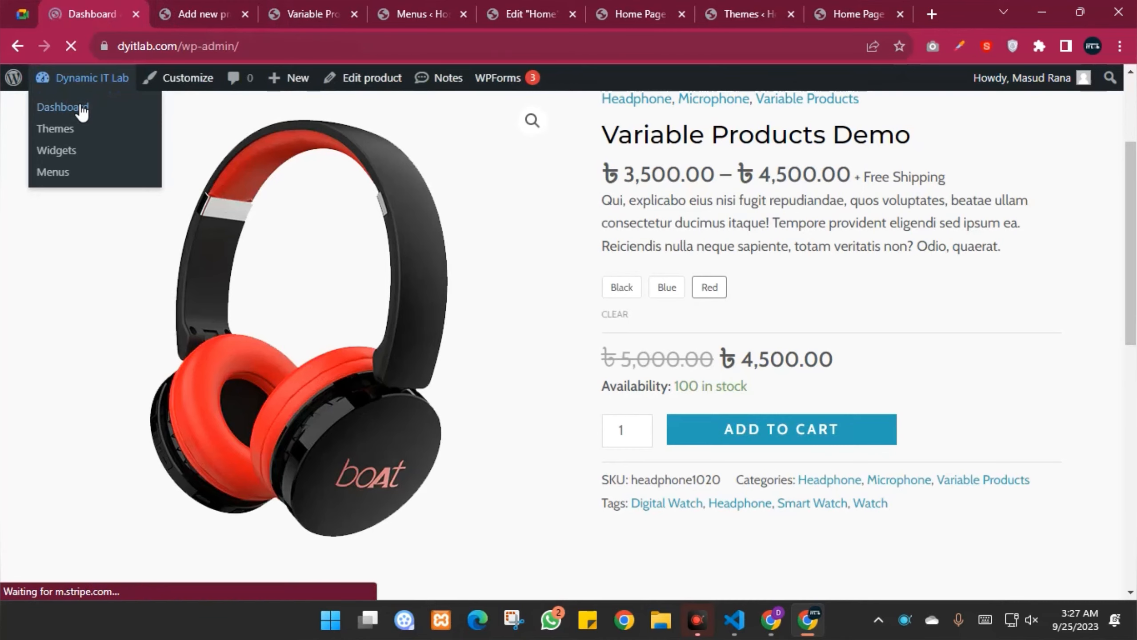
pyautogui.scroll(-5, 103, 287)
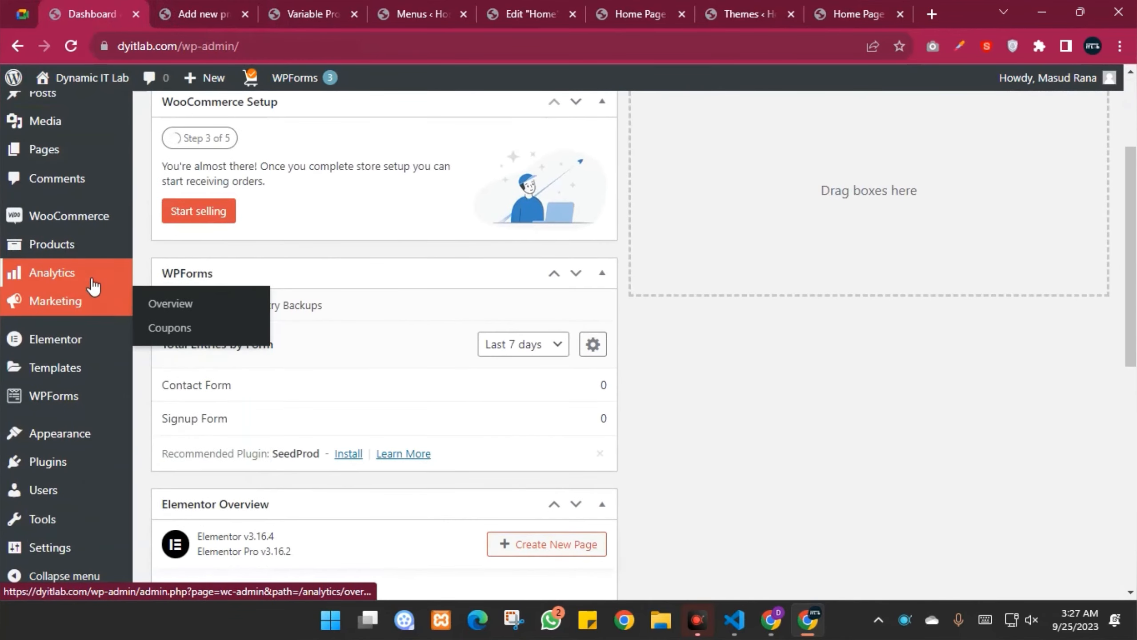
pyautogui.scroll(2, 92, 282)
pyautogui.moveTo(91, 315)
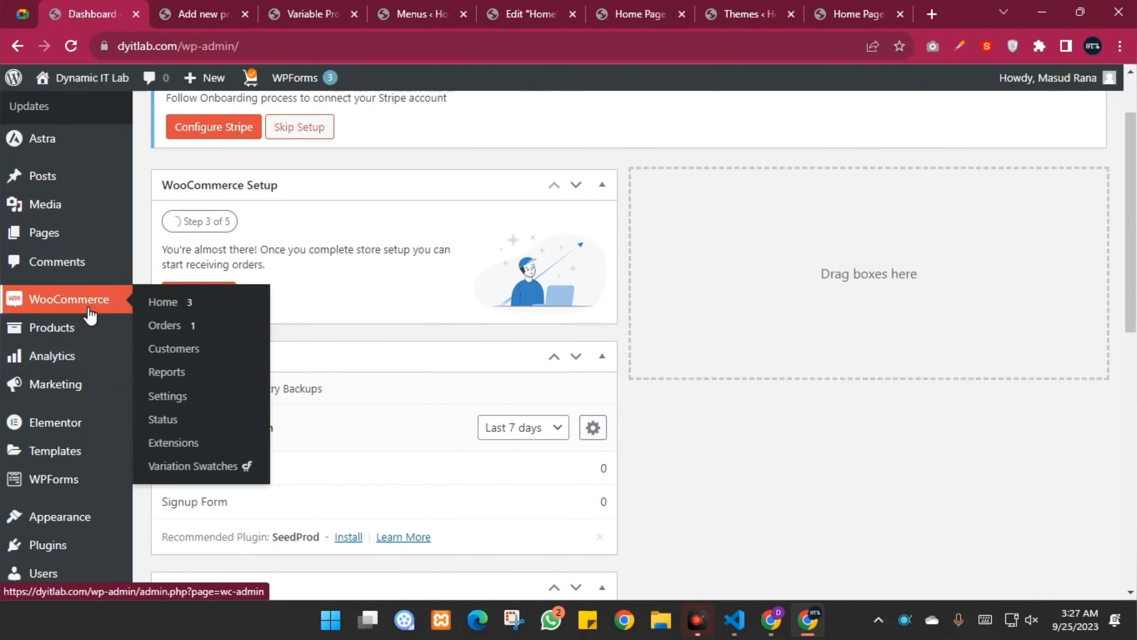
pyautogui.moveTo(66, 338)
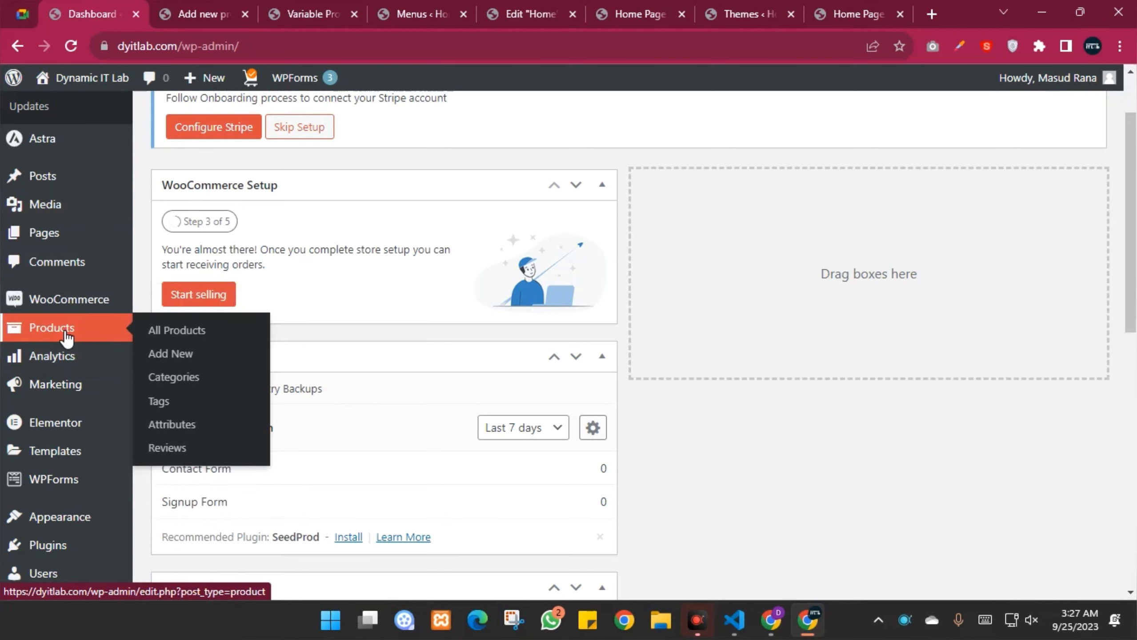
pyautogui.click(184, 428)
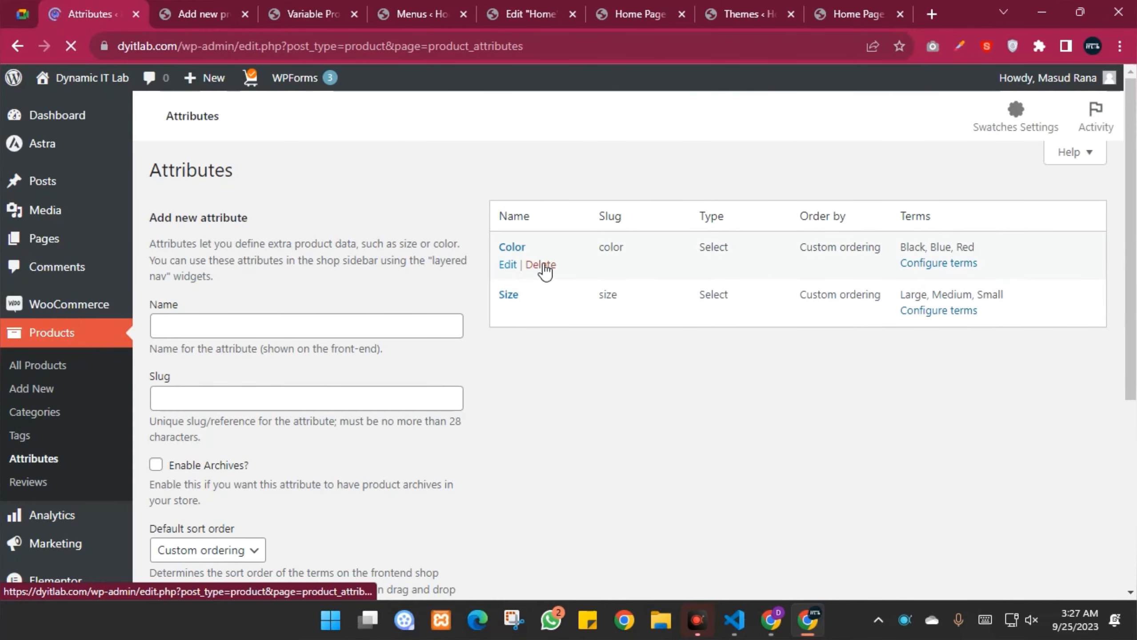
# Step: Delete the existing Color and Size attributes from the store's attribute list
pyautogui.click(541, 265)
pyautogui.click(648, 143)
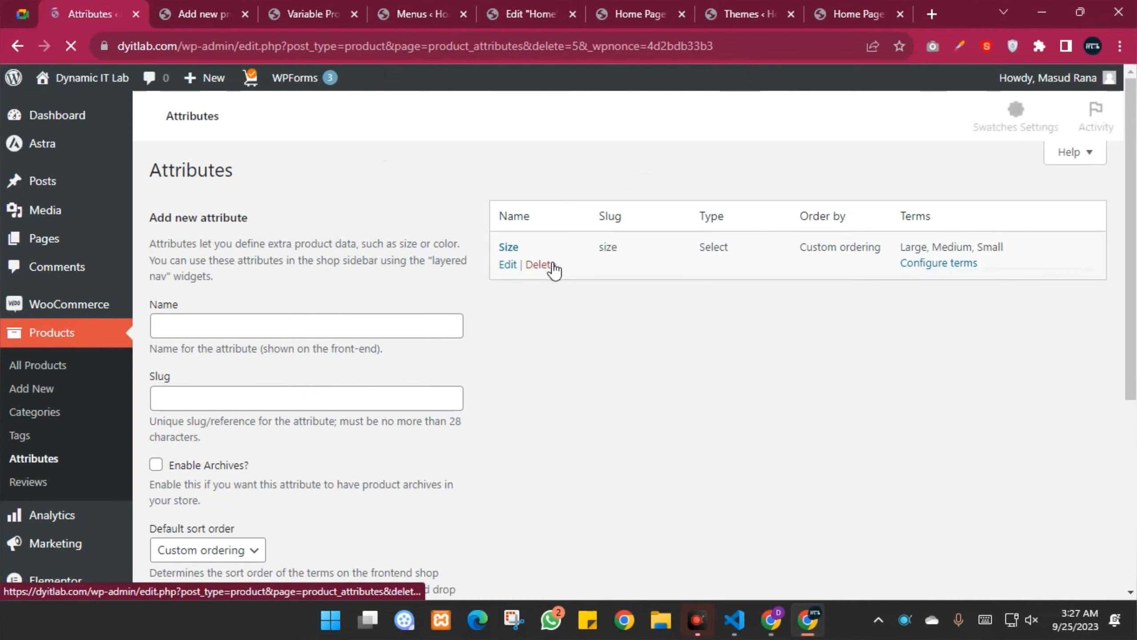
pyautogui.click(541, 264)
pyautogui.click(649, 143)
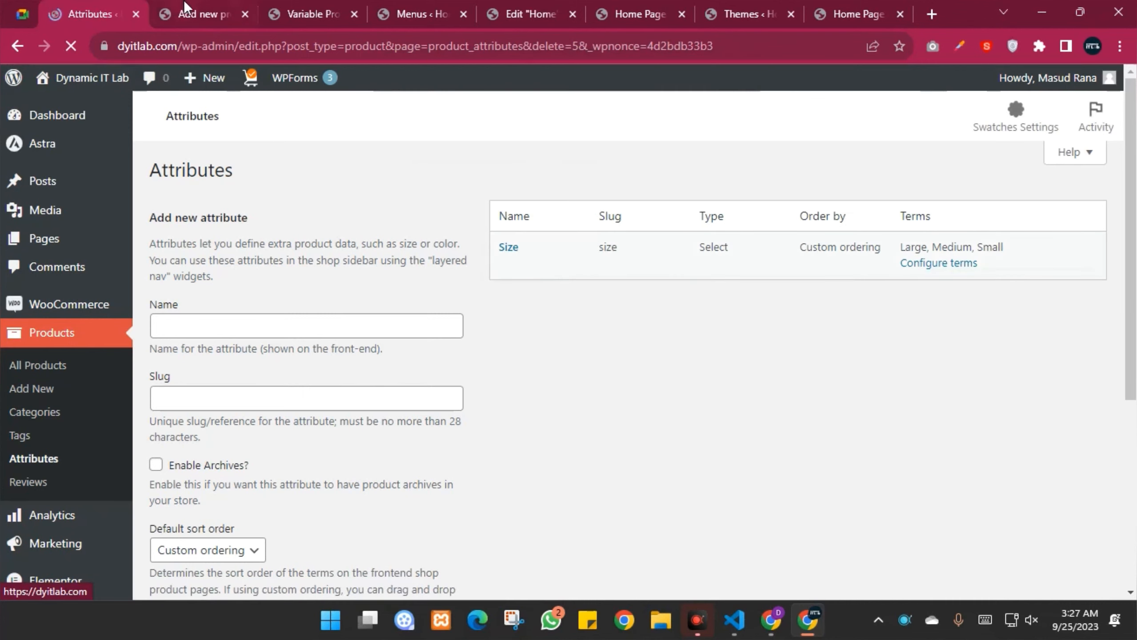
# Step: Examine the colour options and the selected variation's price on the Variable Products Demo page
pyautogui.click(195, 8)
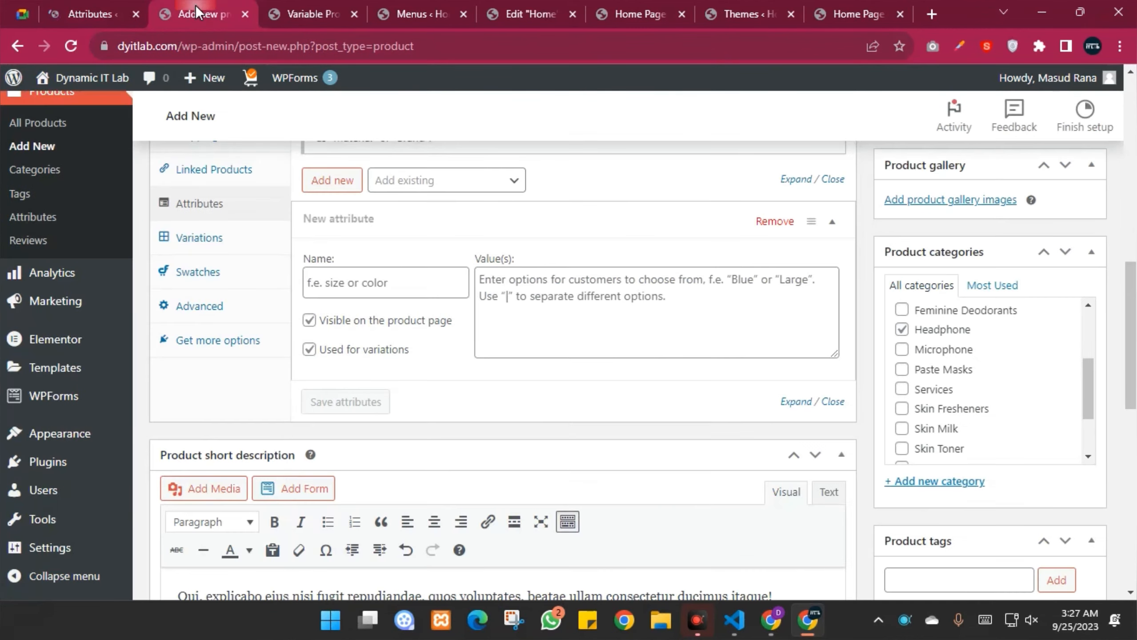
pyautogui.click(309, 13)
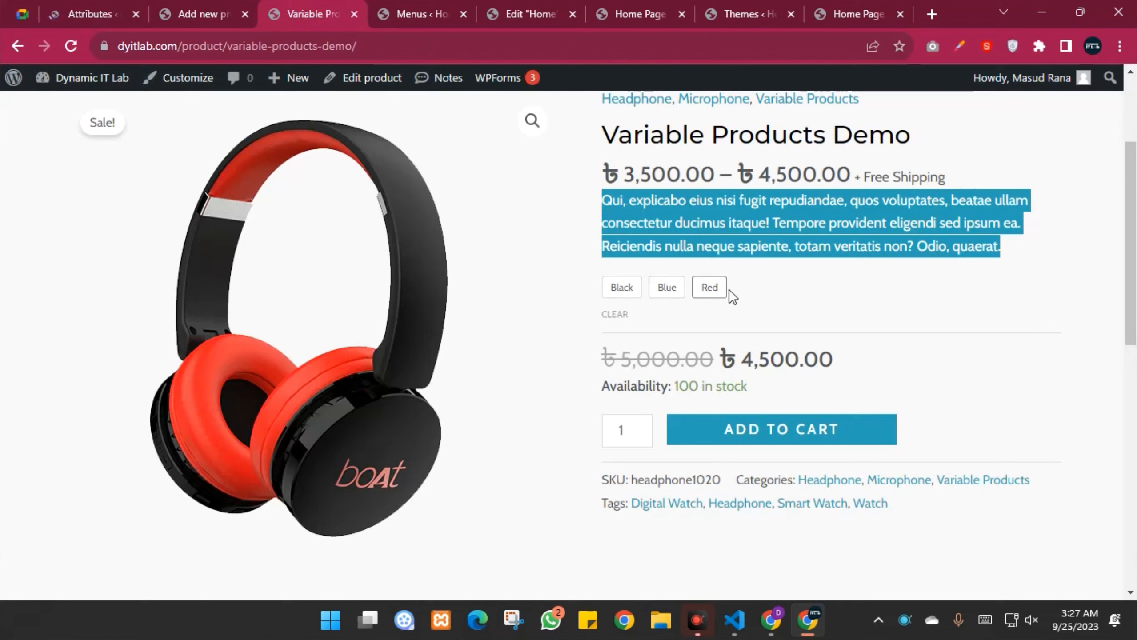
pyautogui.moveTo(859, 362); pyautogui.dragTo(609, 351)
pyautogui.click(844, 303)
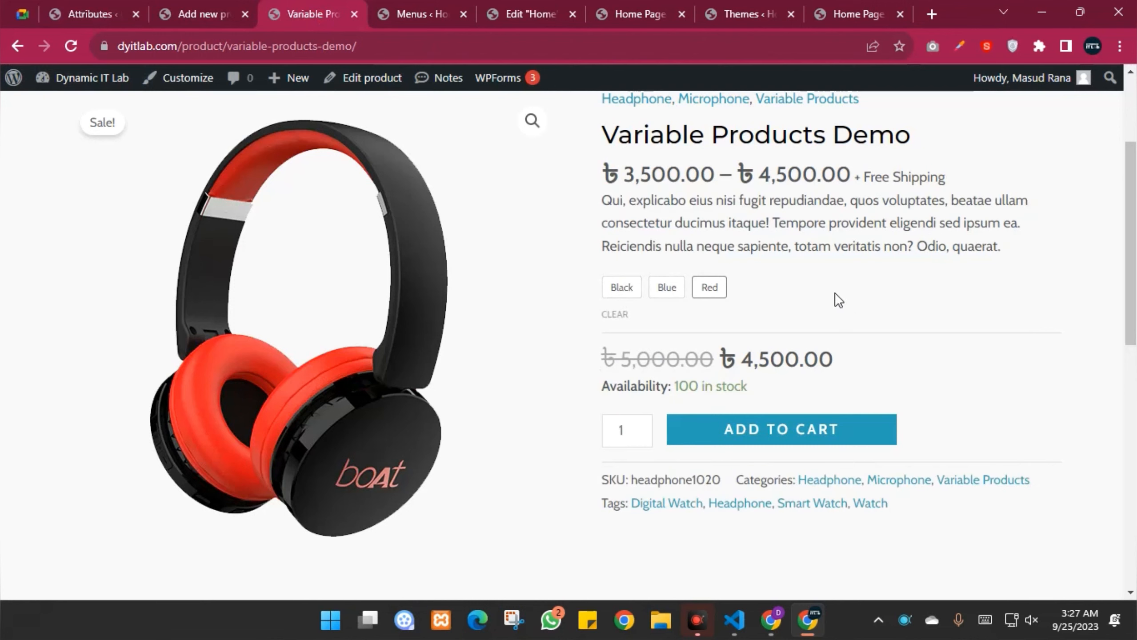
# Step: Return to the new product and publish Menz Headphone
pyautogui.click(203, 2)
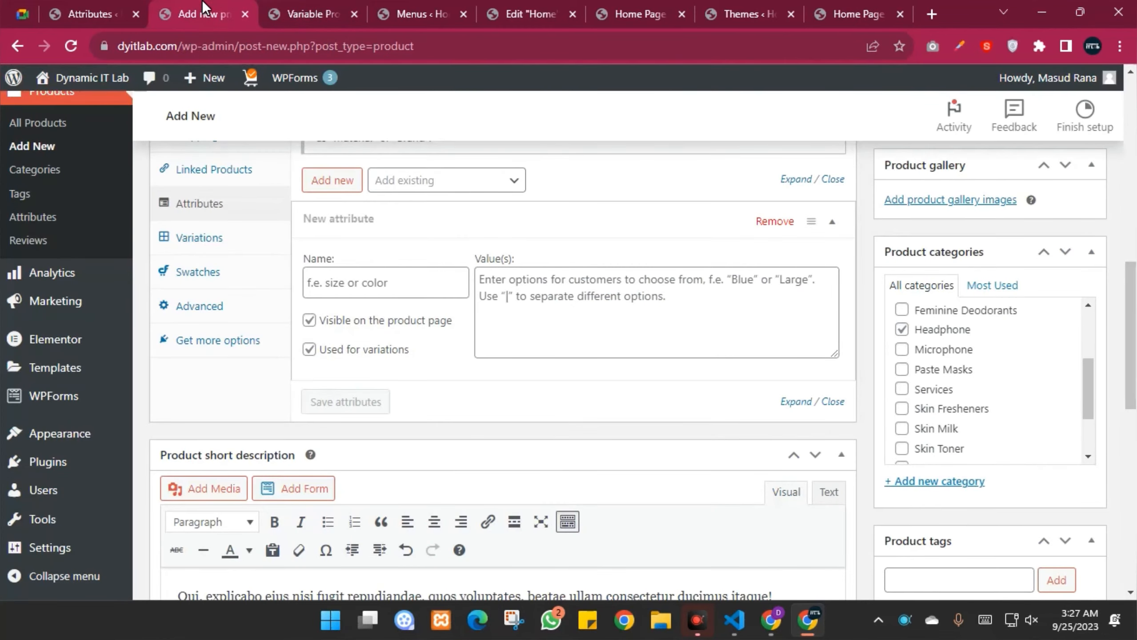
pyautogui.scroll(10, 1030, 391)
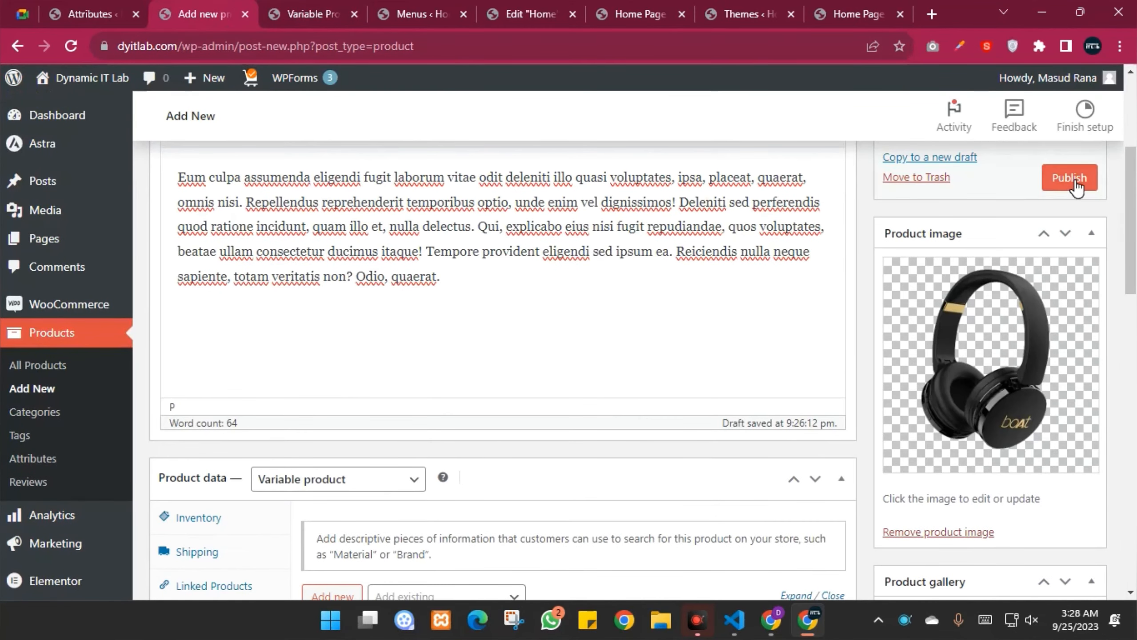
pyautogui.click(1069, 178)
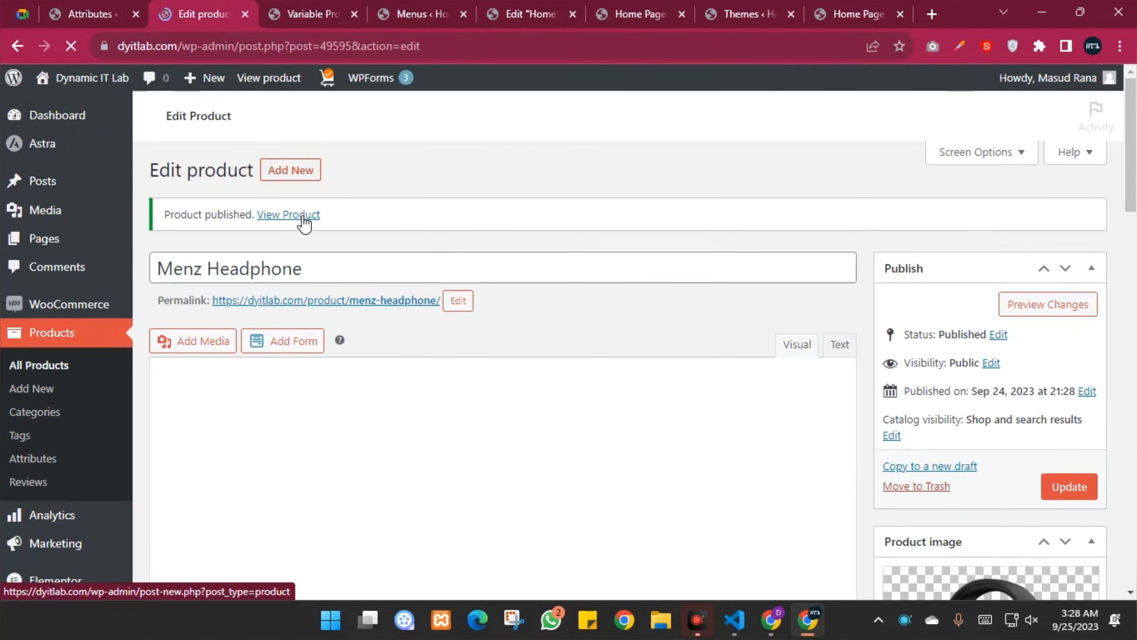
# Step: Open the published Menz Headphone product page in a new browser tab
pyautogui.rightClick(309, 219)
pyautogui.click(358, 227)
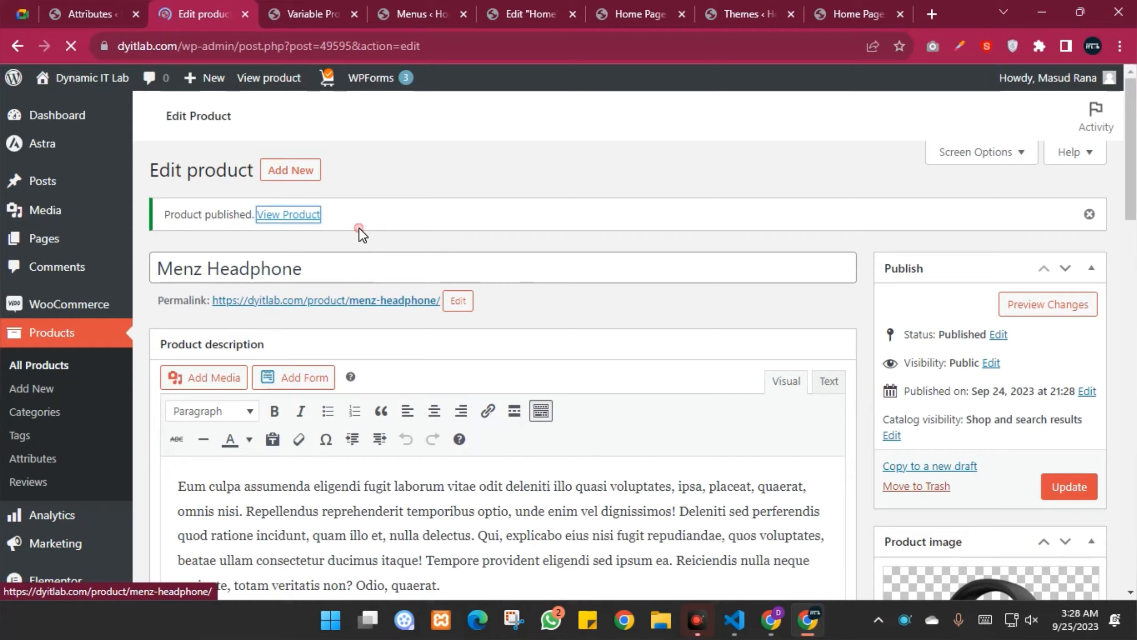
pyautogui.click(271, 8)
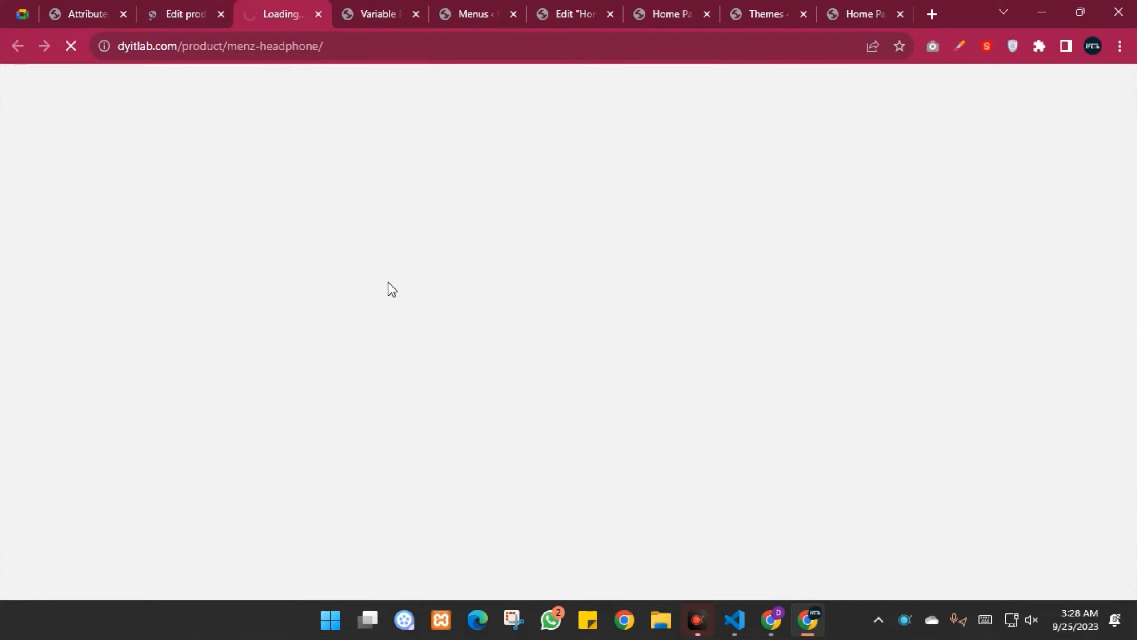
pyautogui.click(171, 6)
pyautogui.click(270, 7)
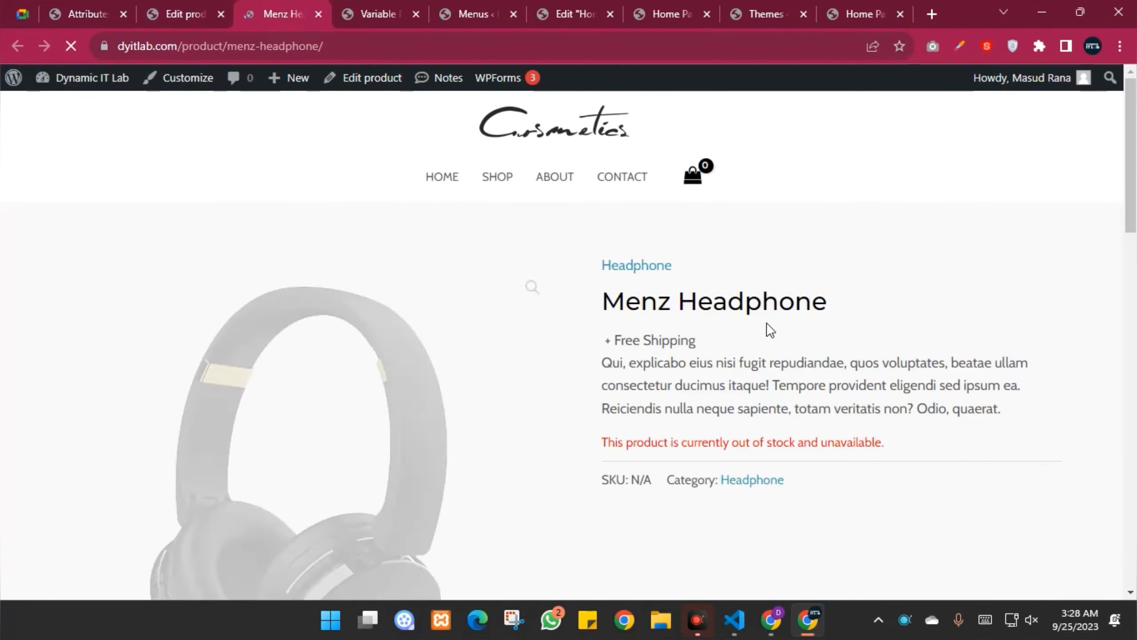
# Step: Review the Menz Headphone page's image, description and availability, and compare it with the Variable Products Demo page
pyautogui.scroll(-2, 1075, 381)
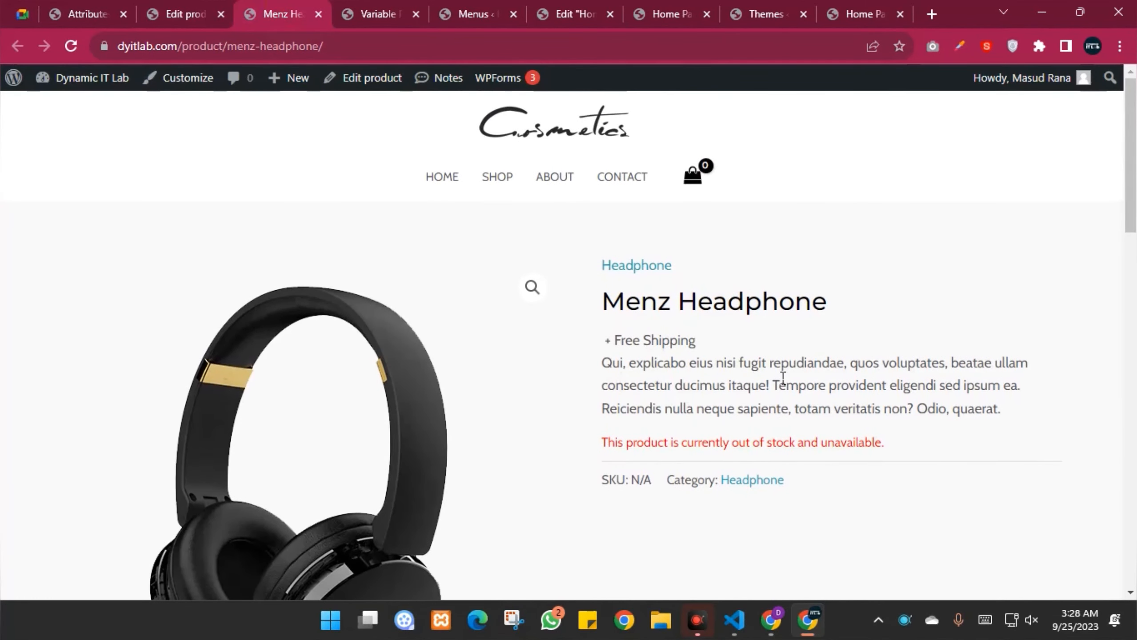
pyautogui.scroll(-10, 783, 377)
pyautogui.scroll(1, 532, 329)
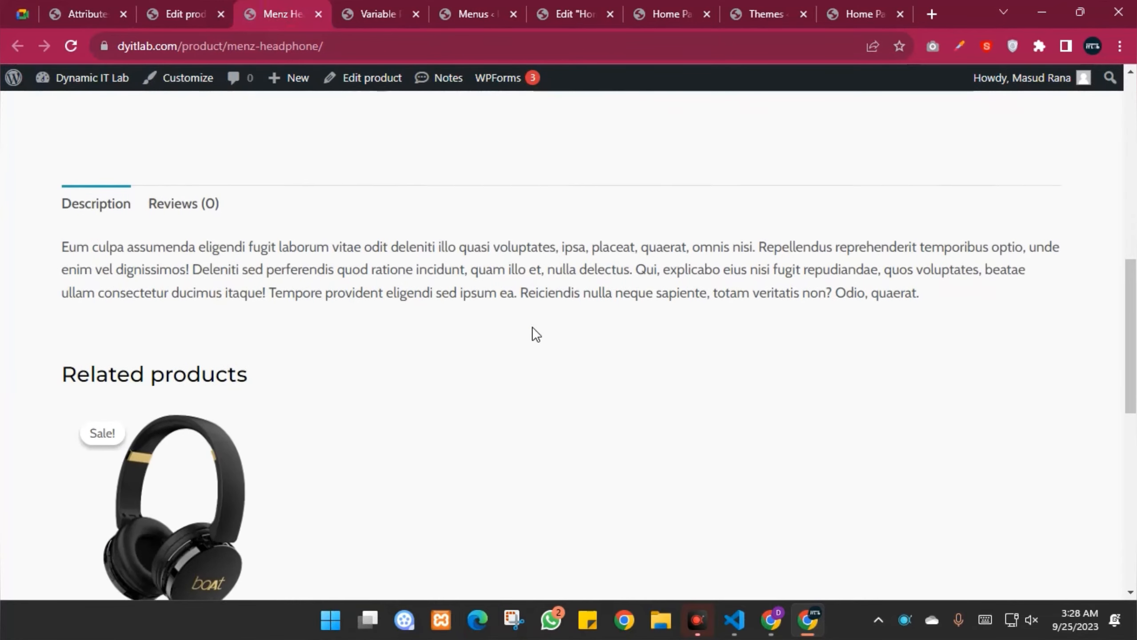
pyautogui.scroll(10, 532, 327)
pyautogui.scroll(-3, 325, 385)
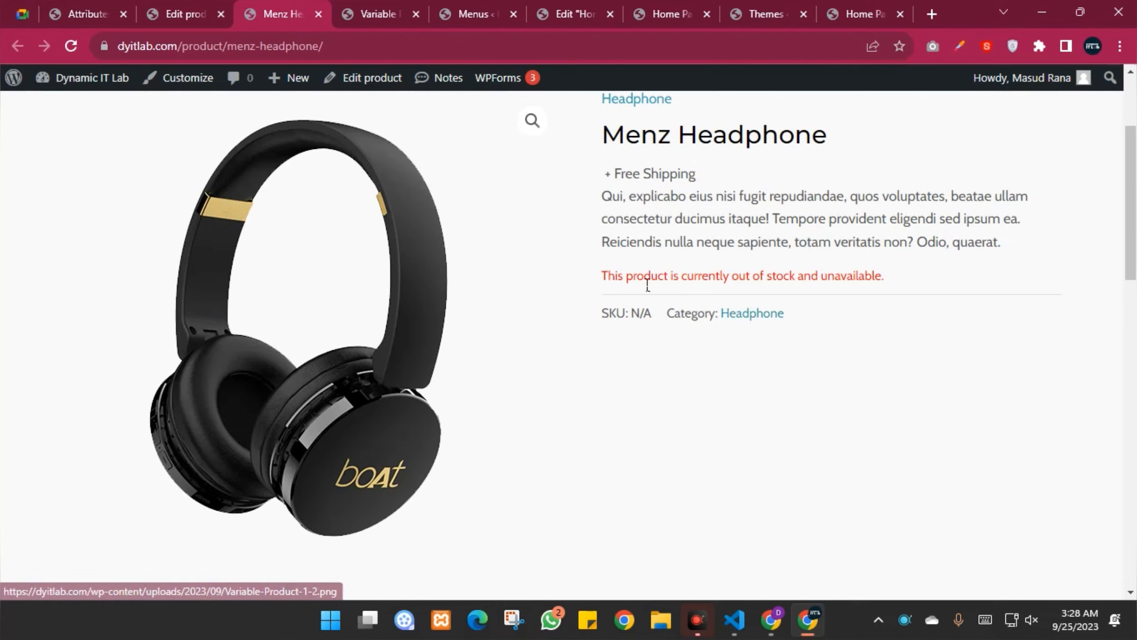
pyautogui.click(364, 16)
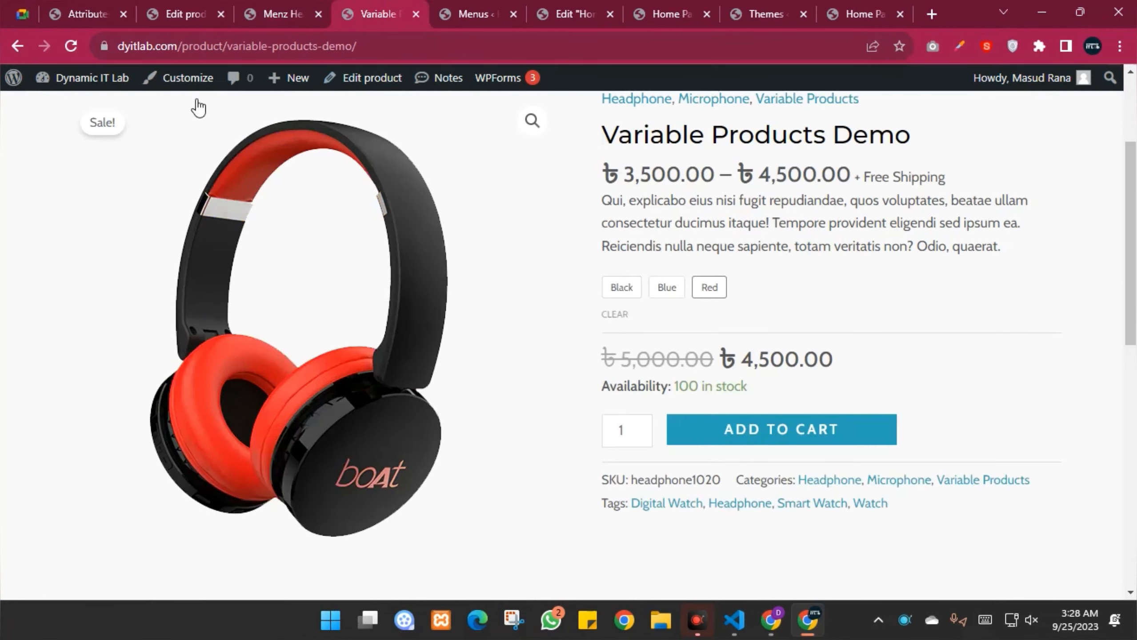
pyautogui.click(290, 13)
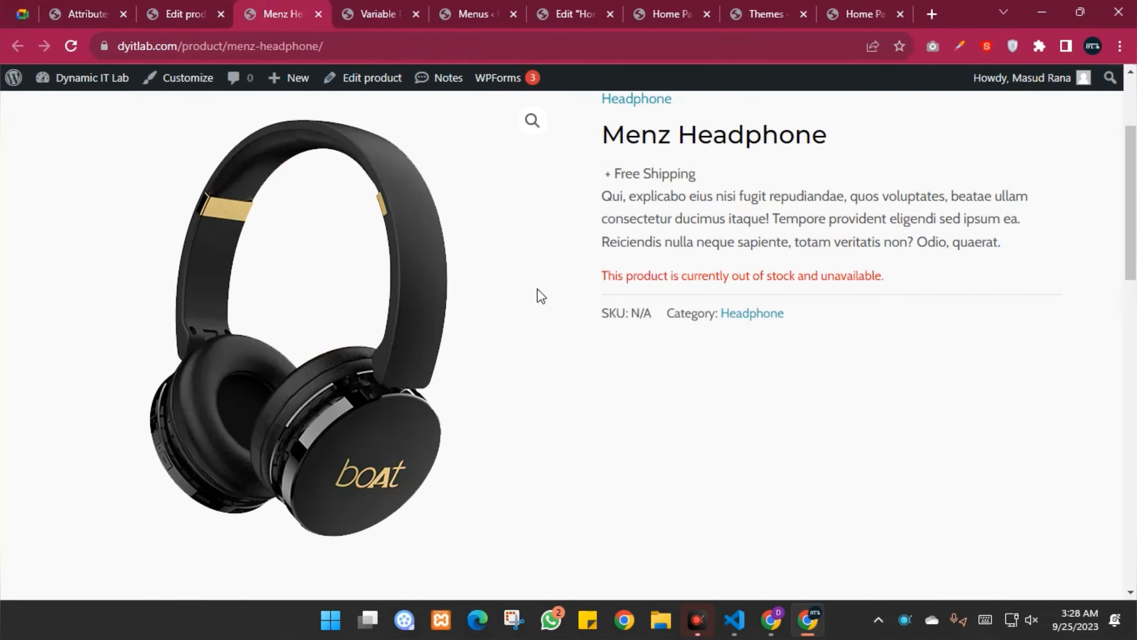
# Step: Return to editing Menz Headphone, switch its product type to Simple product and set it back to Variable product
pyautogui.click(179, 13)
pyautogui.scroll(-10, 501, 368)
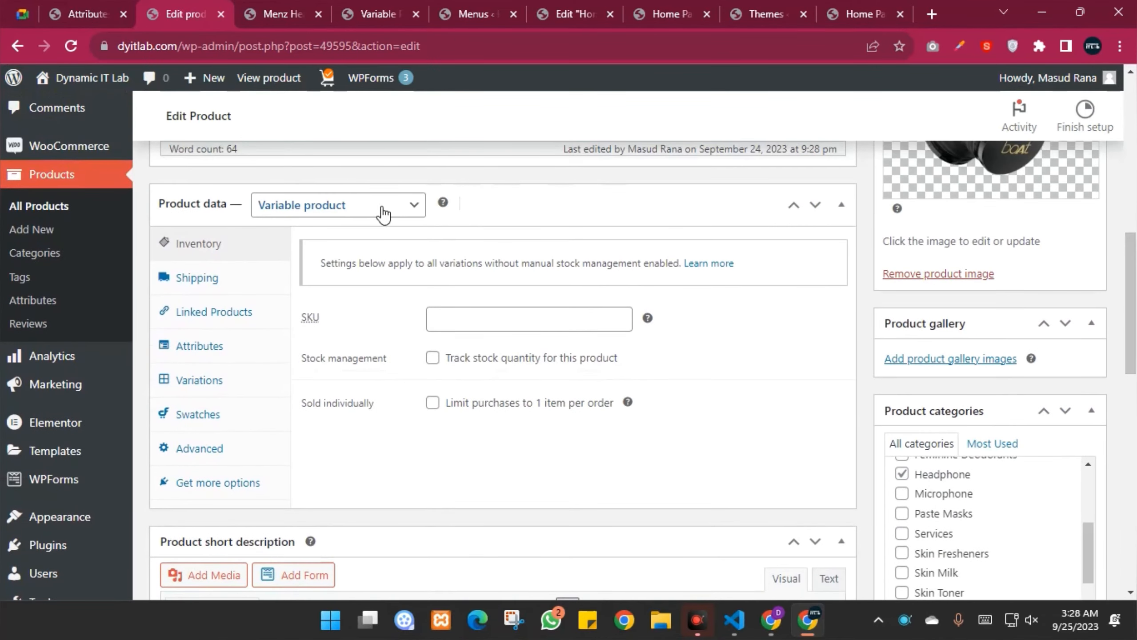
pyautogui.click(380, 213)
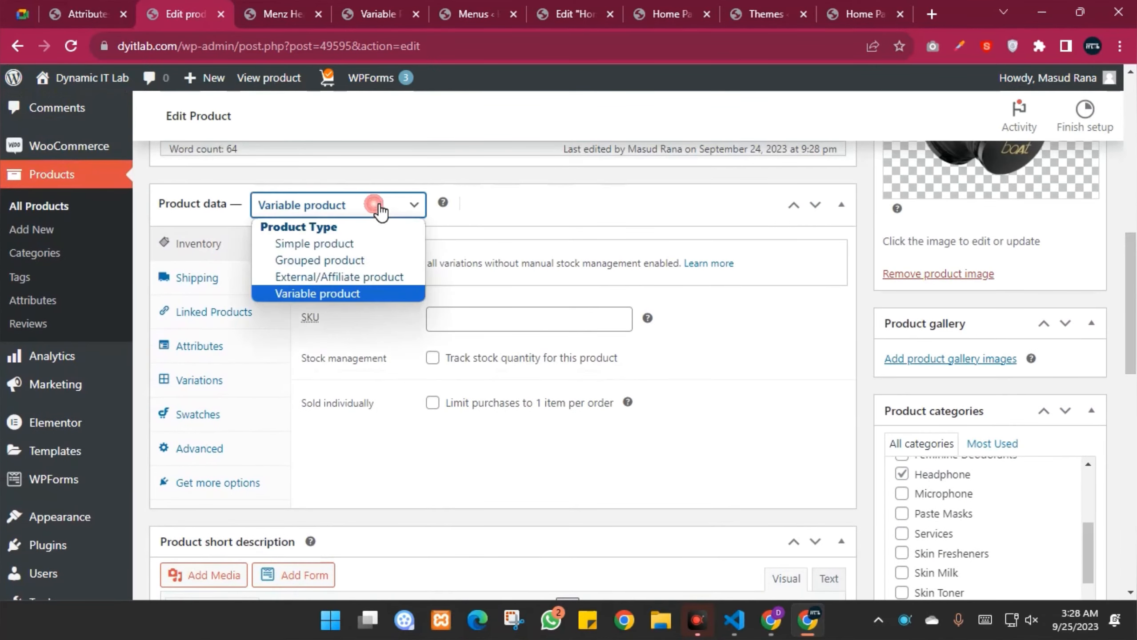
pyautogui.click(330, 242)
pyautogui.click(329, 214)
pyautogui.click(327, 294)
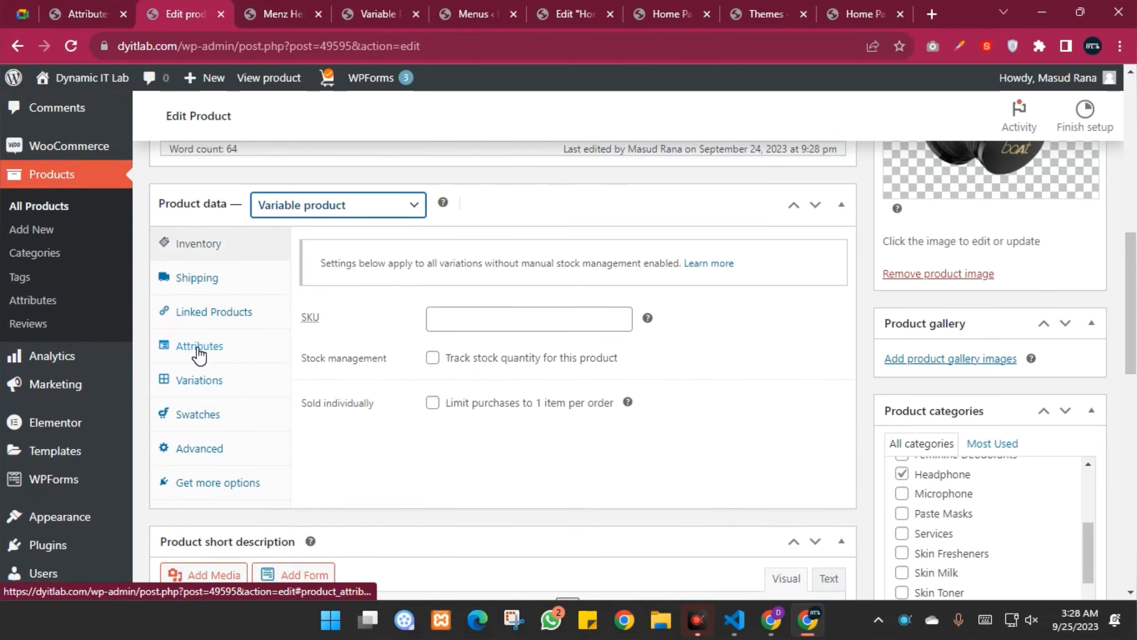
# Step: Open the product's attributes and check the list of existing attributes
pyautogui.click(192, 354)
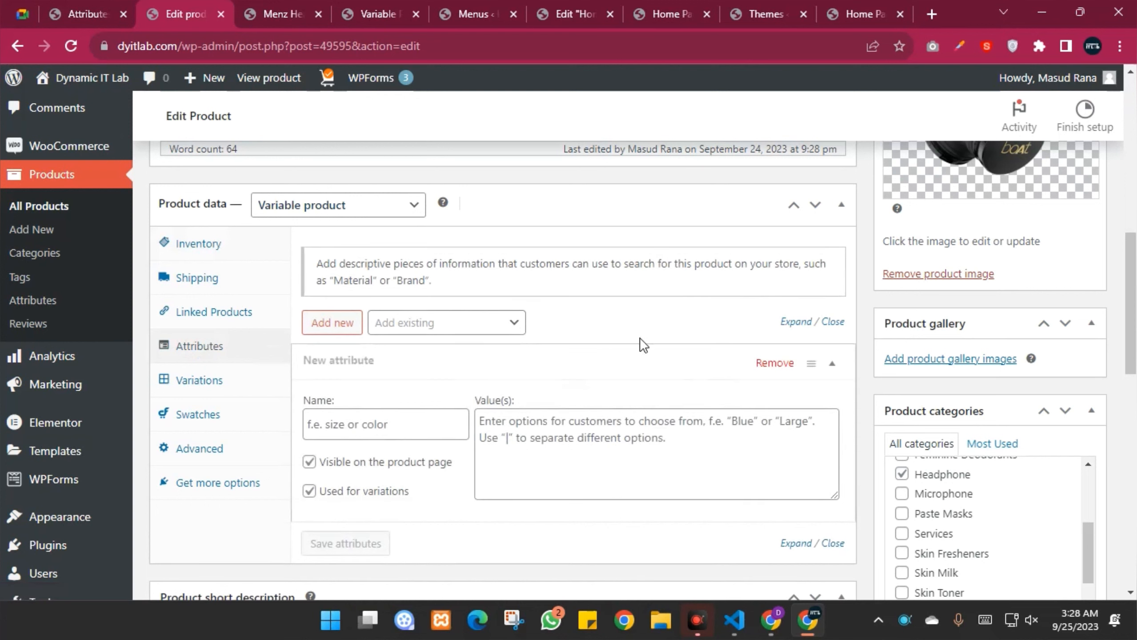
pyautogui.click(449, 323)
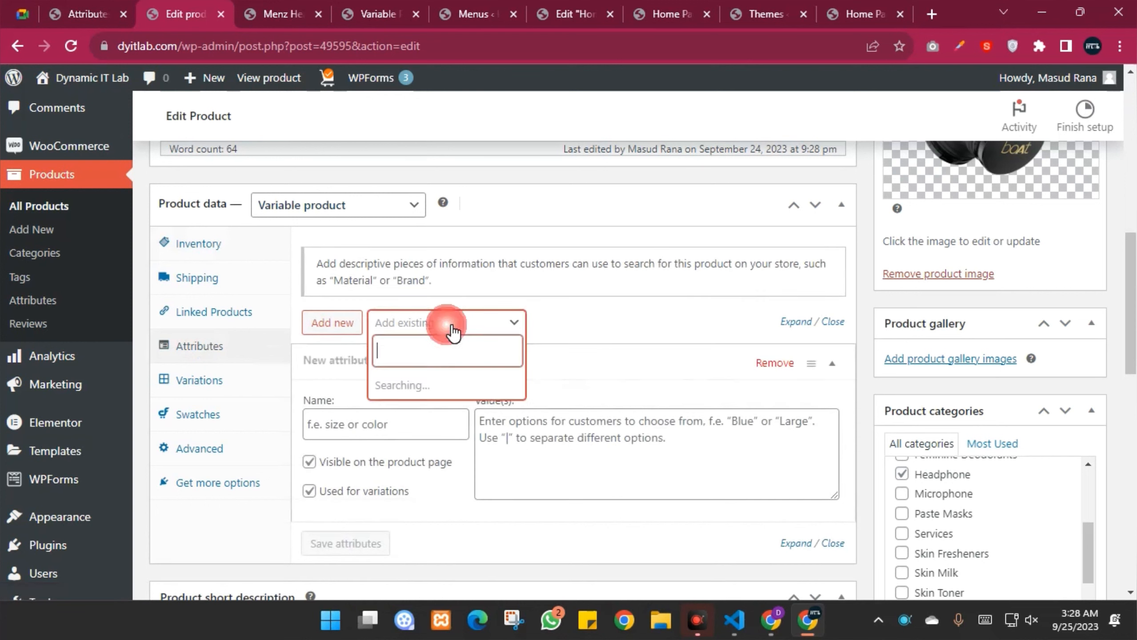
pyautogui.click(620, 316)
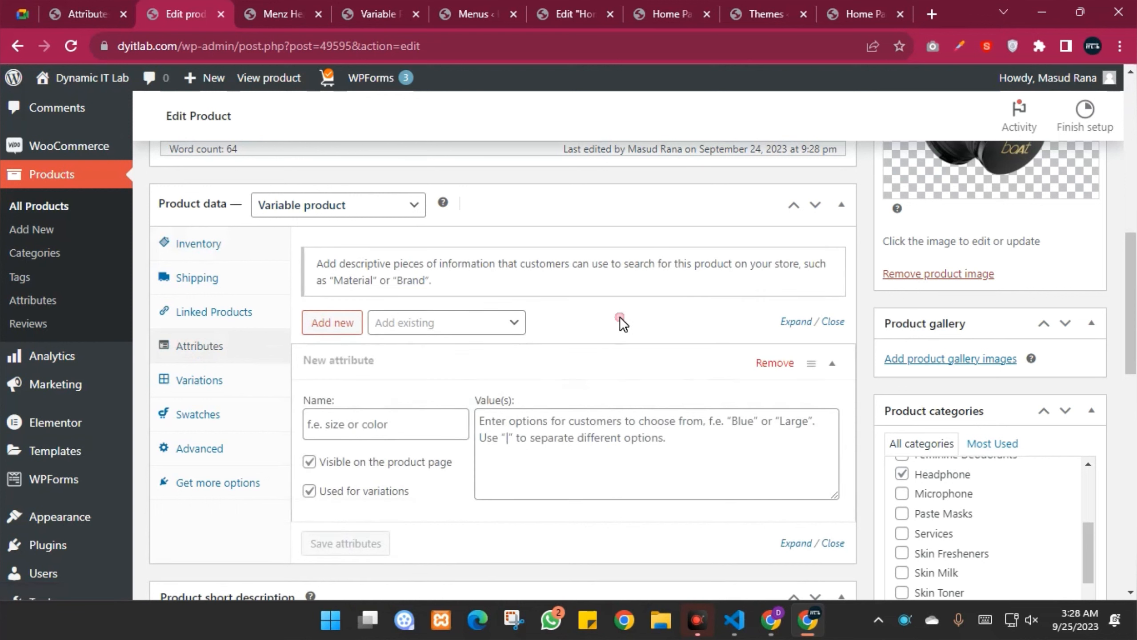
pyautogui.click(406, 322)
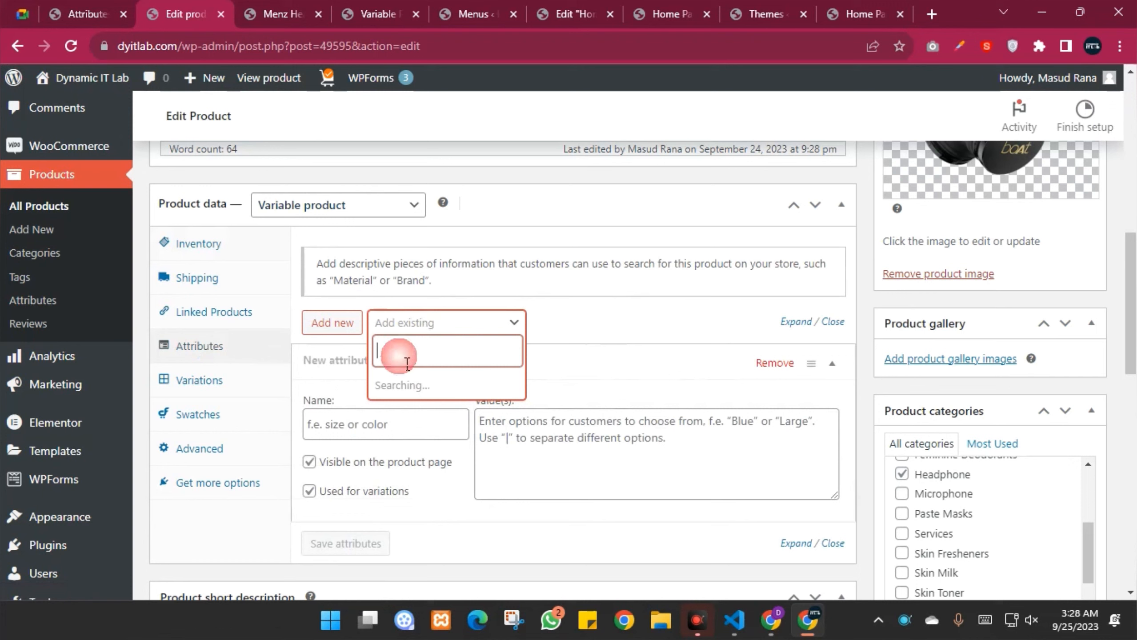
pyautogui.click(576, 314)
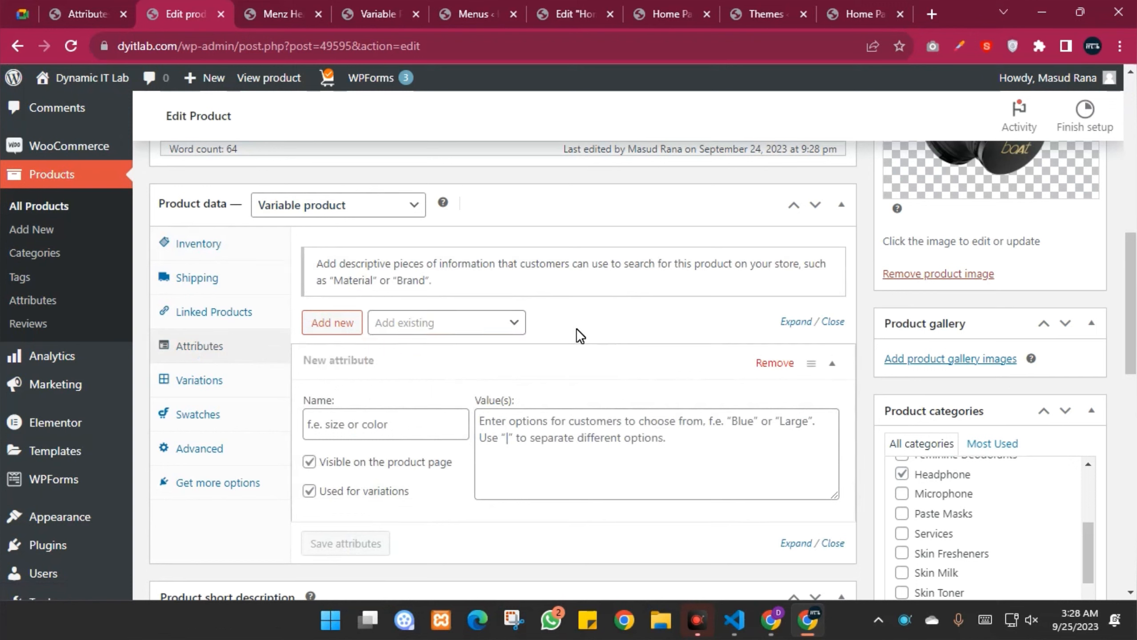
# Step: Add another attribute entry, then name the first one Color and enter the values "Black" "Red" "Blue"
pyautogui.click(330, 324)
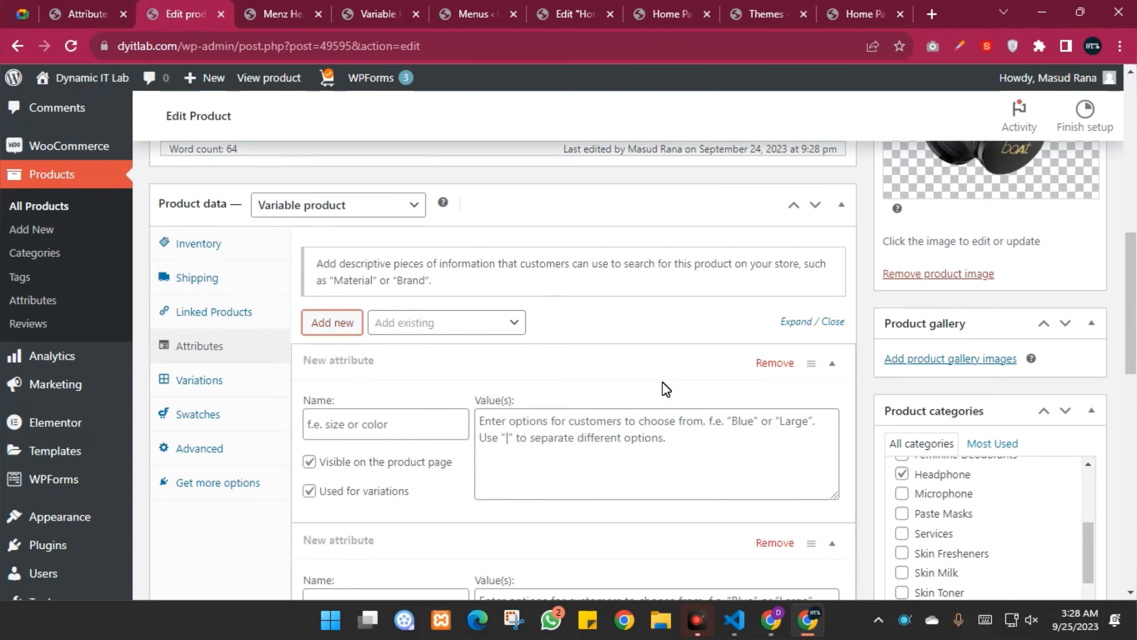
pyautogui.scroll(-2, 662, 382)
pyautogui.click(341, 345)
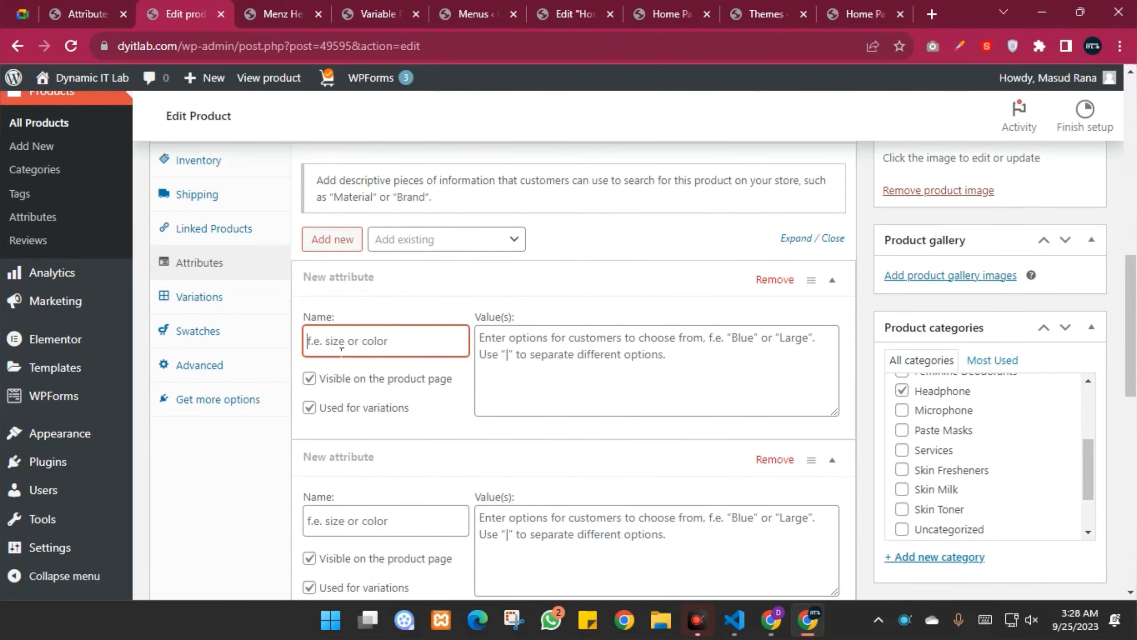
pyautogui.write('Color')
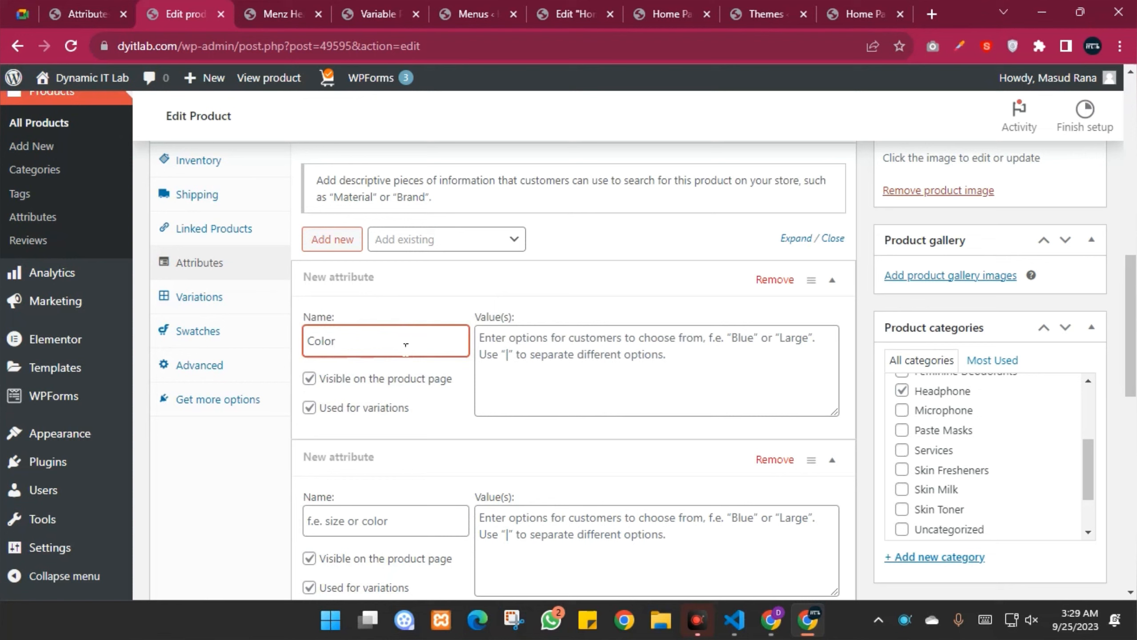
pyautogui.press('Tab')
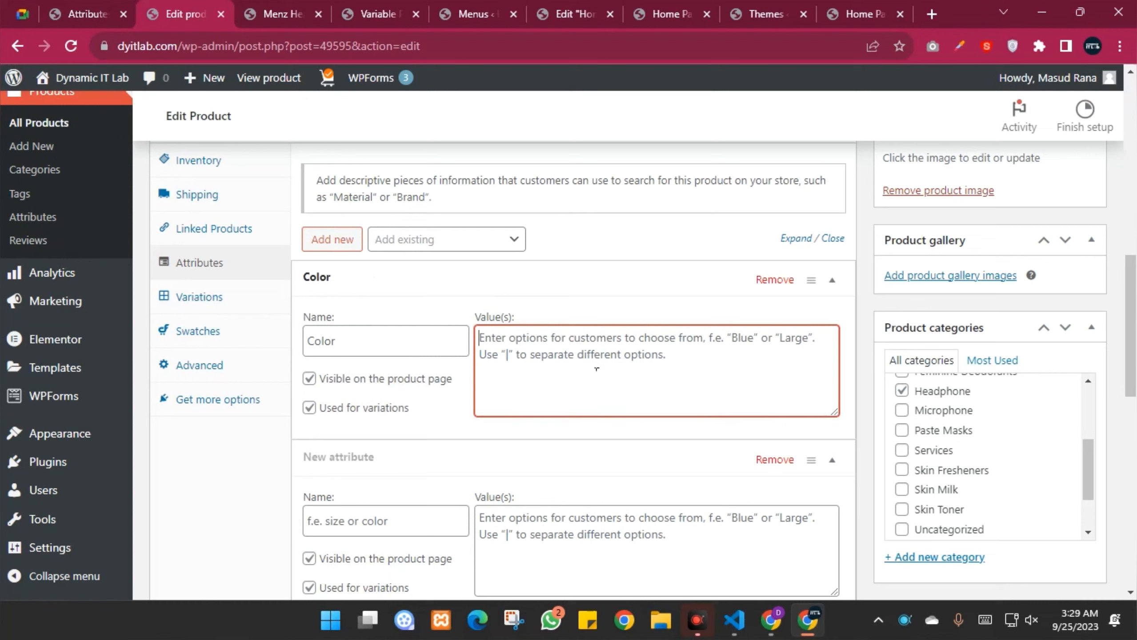
pyautogui.write('Black')
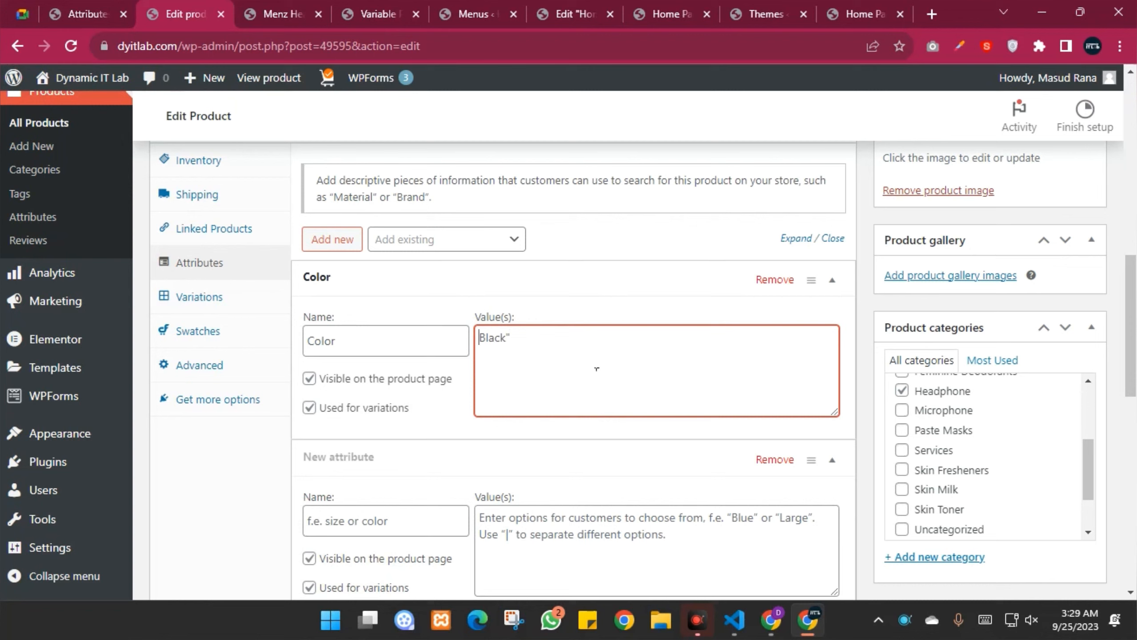
pyautogui.write('"')
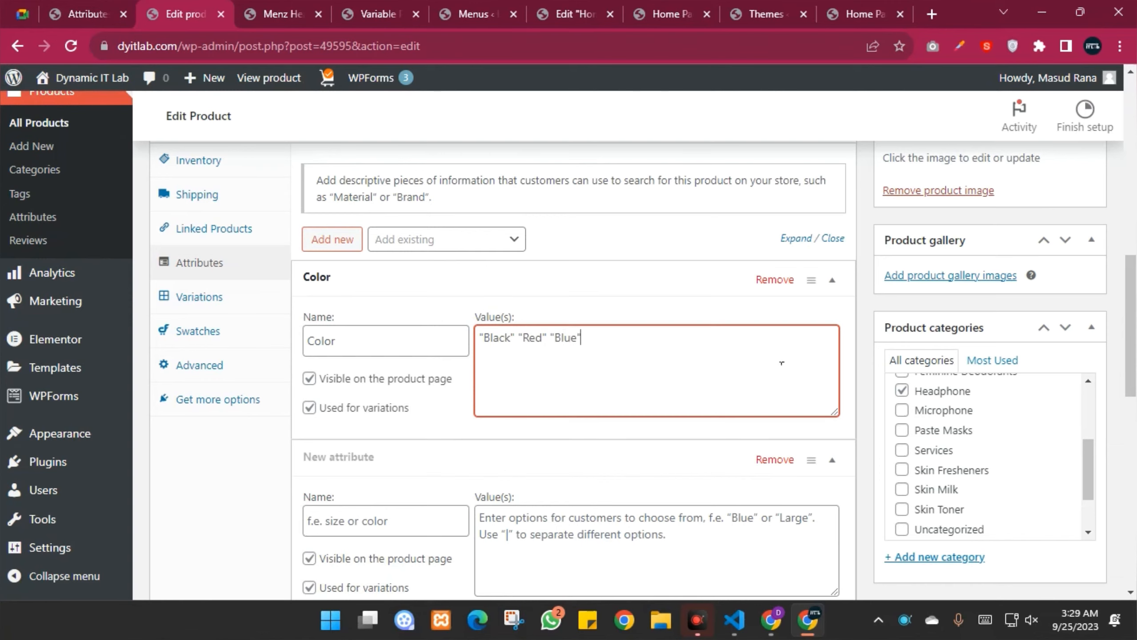
# Step: Add one more blank attribute entry to the product and check the existing attributes list again
pyautogui.scroll(-5, 757, 396)
pyautogui.scroll(3, 756, 394)
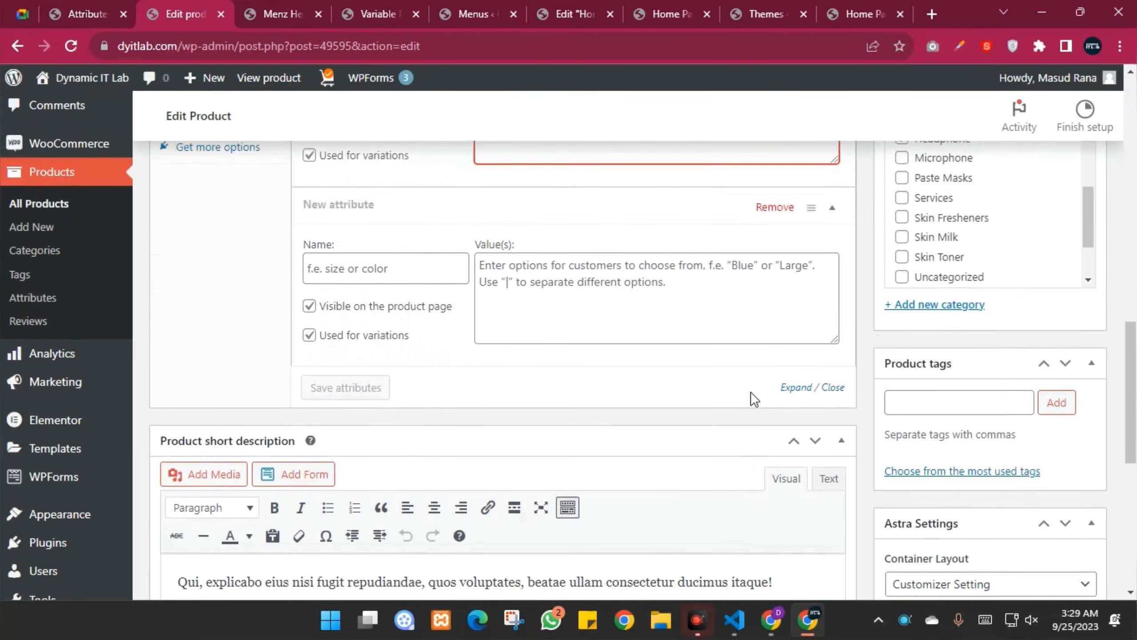
pyautogui.scroll(2, 757, 398)
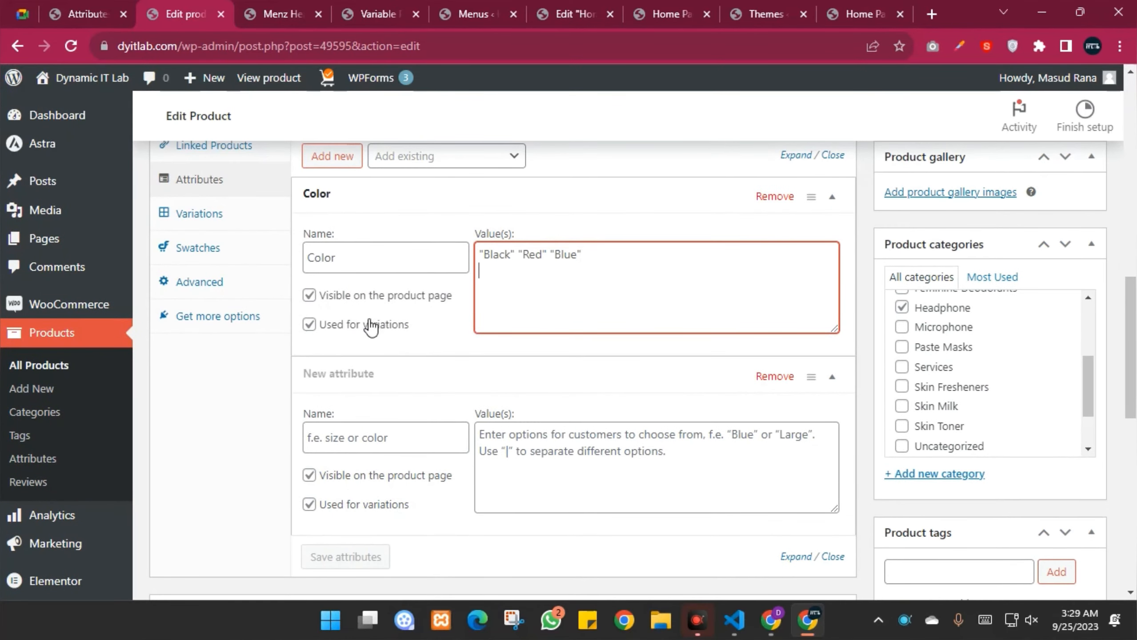
pyautogui.scroll(2, 668, 281)
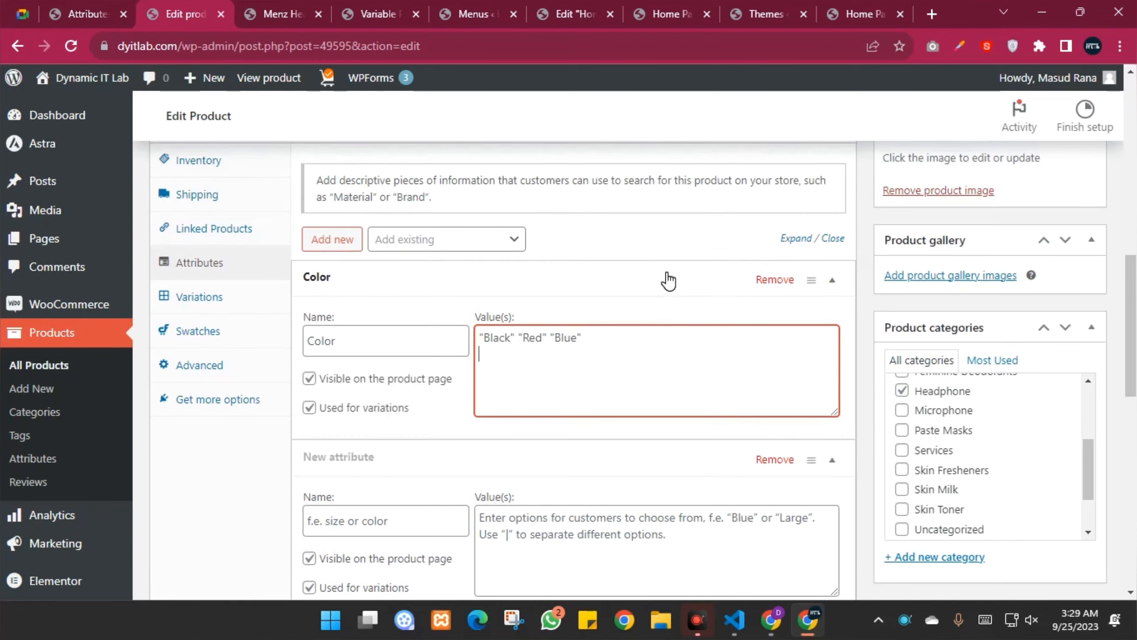
pyautogui.click(344, 245)
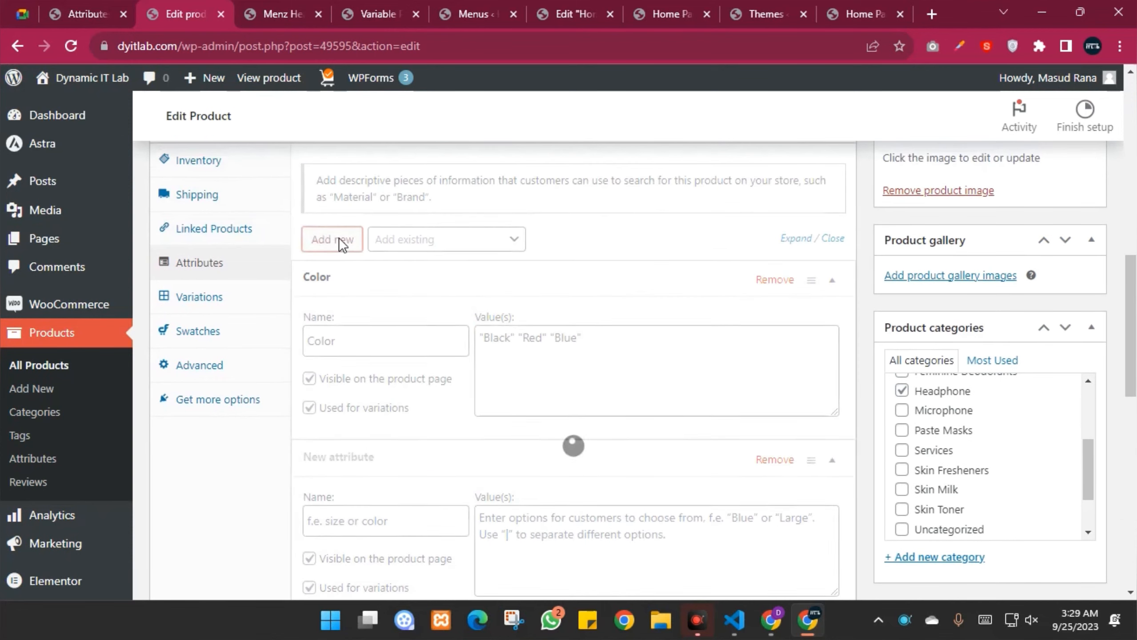
pyautogui.click(446, 243)
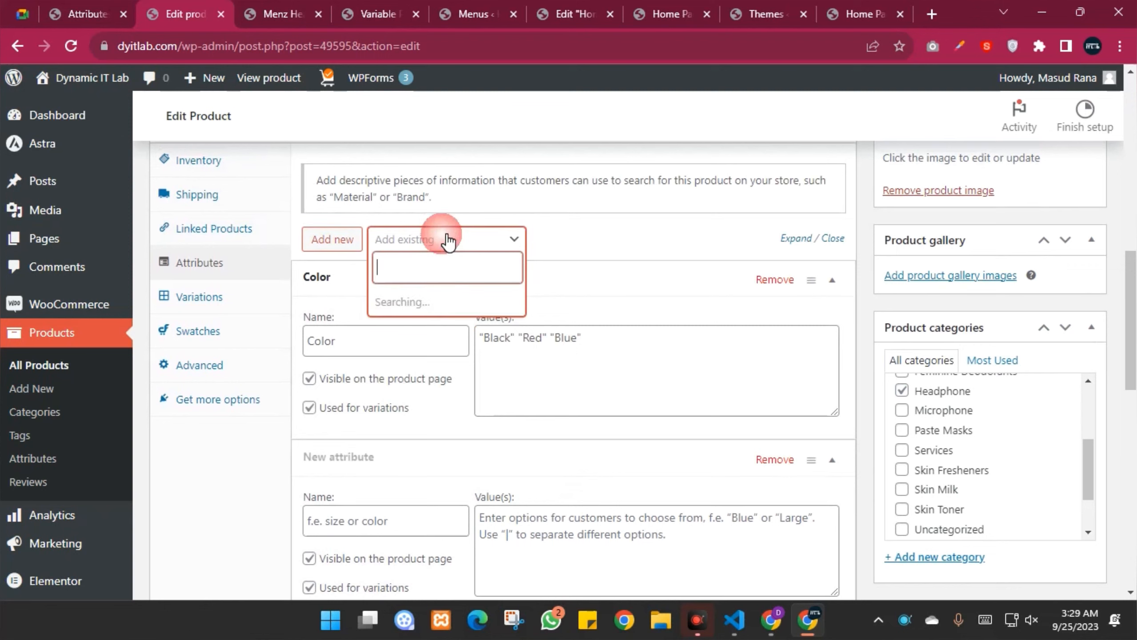
pyautogui.click(596, 230)
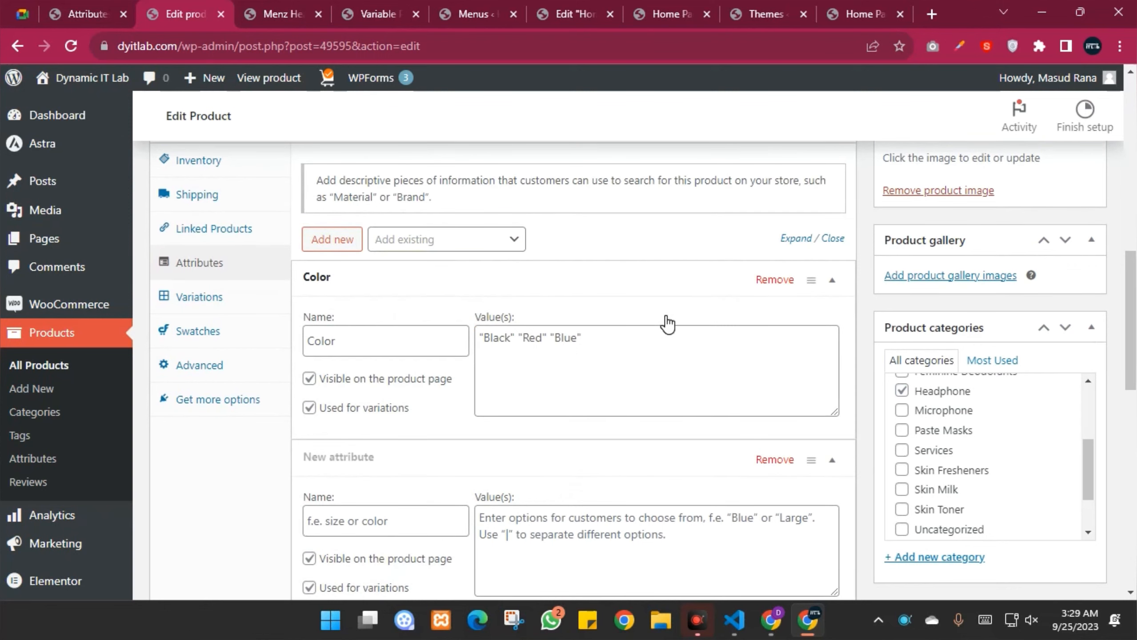
# Step: Examine the Color attribute, the blank attribute entries and the save option beneath them
pyautogui.scroll(-3, 659, 323)
pyautogui.scroll(2, 657, 332)
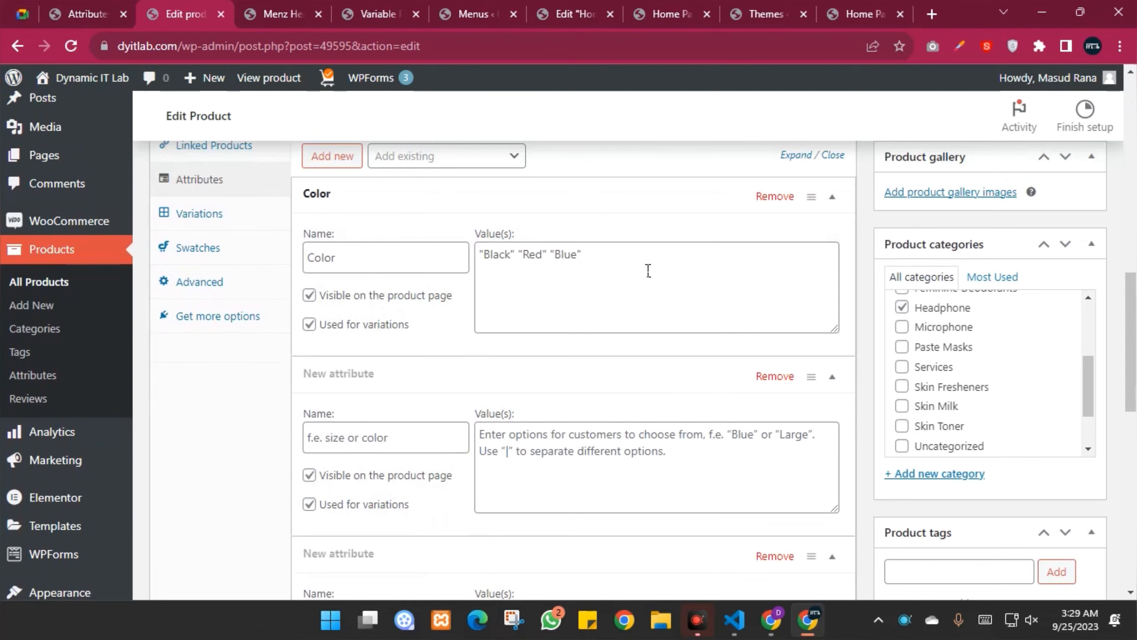
pyautogui.scroll(-4, 423, 364)
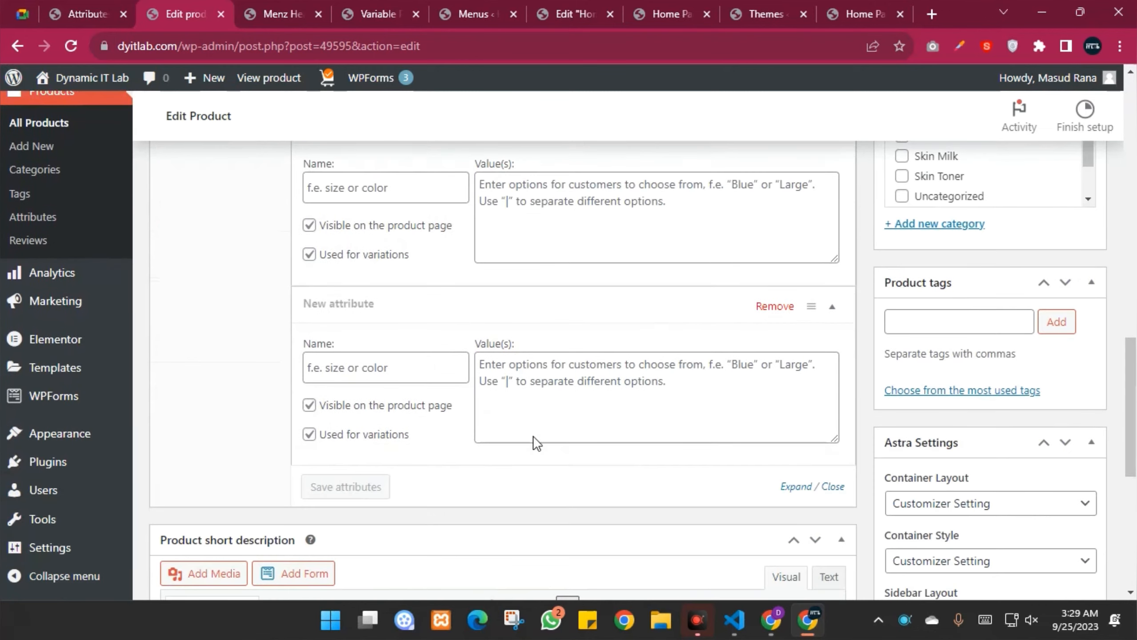
pyautogui.scroll(-2, 533, 442)
pyautogui.scroll(-5, 584, 404)
pyautogui.scroll(7, 585, 404)
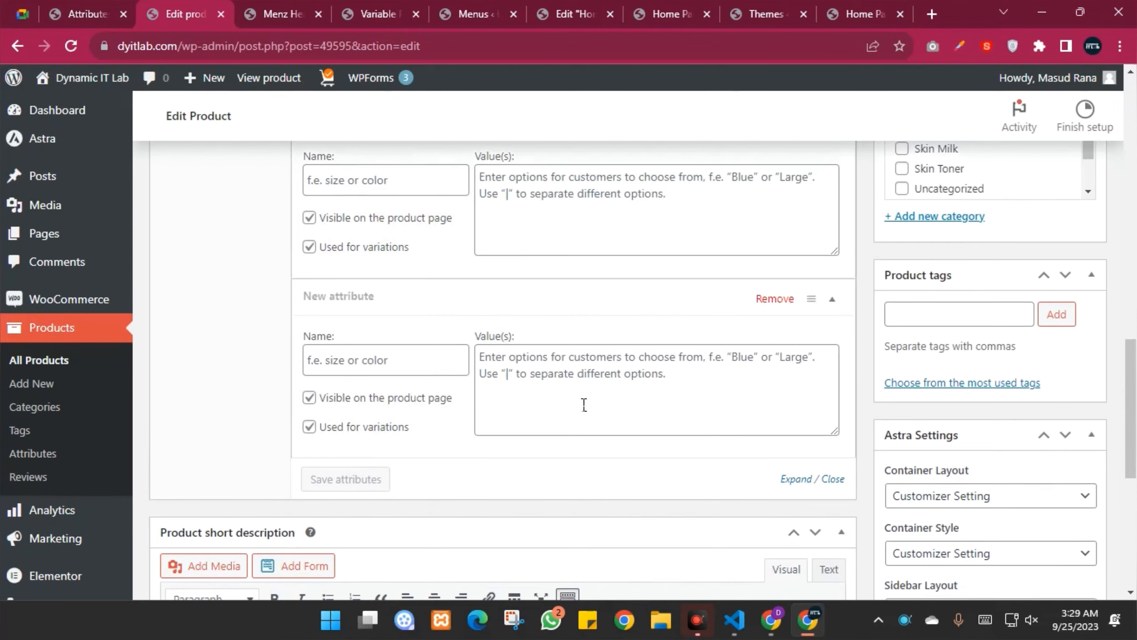
pyautogui.scroll(-2, 584, 405)
pyautogui.scroll(6, 584, 405)
pyautogui.scroll(-3, 584, 405)
pyautogui.scroll(-1, 584, 405)
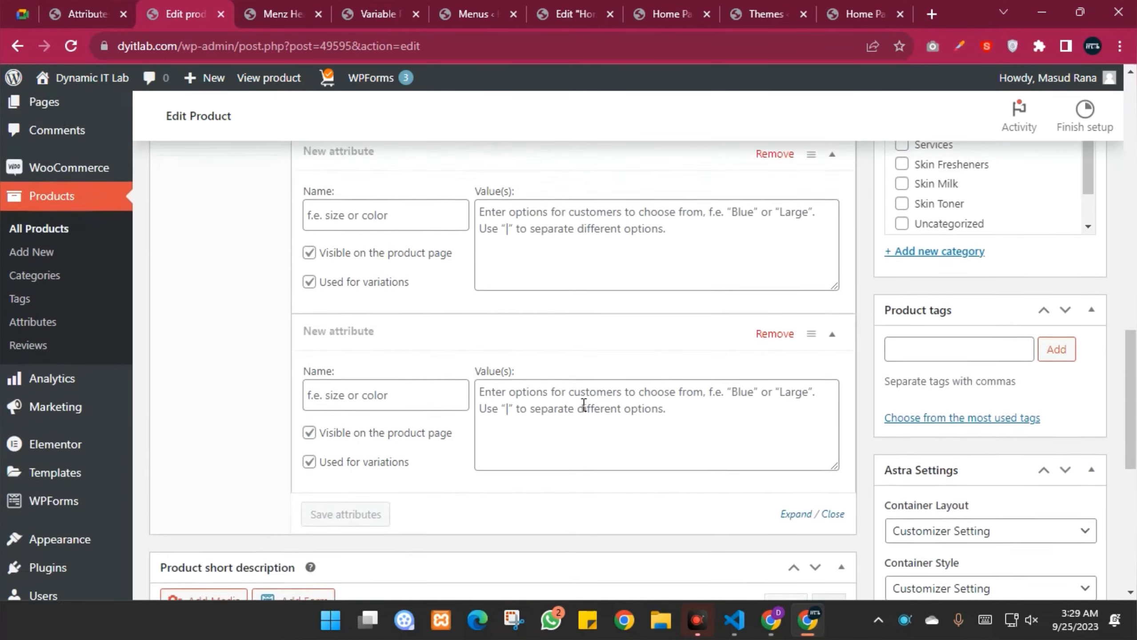
pyautogui.scroll(5, 584, 406)
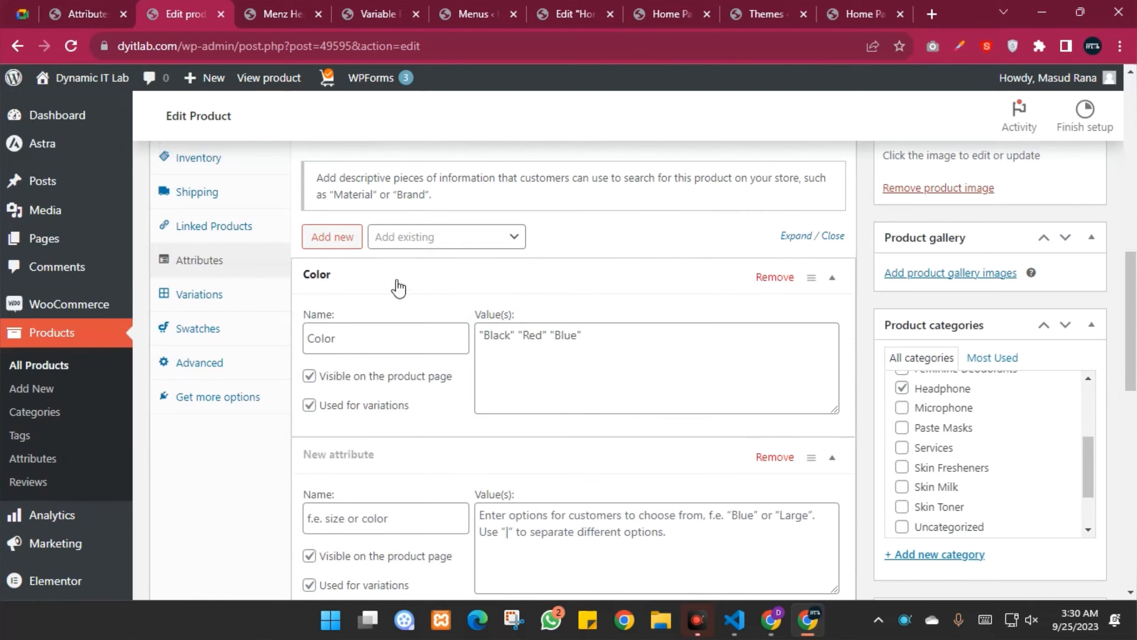
# Step: View the colour options on the Variable Products Demo page and return to editing Menz Headphone
pyautogui.click(274, 2)
pyautogui.click(350, 3)
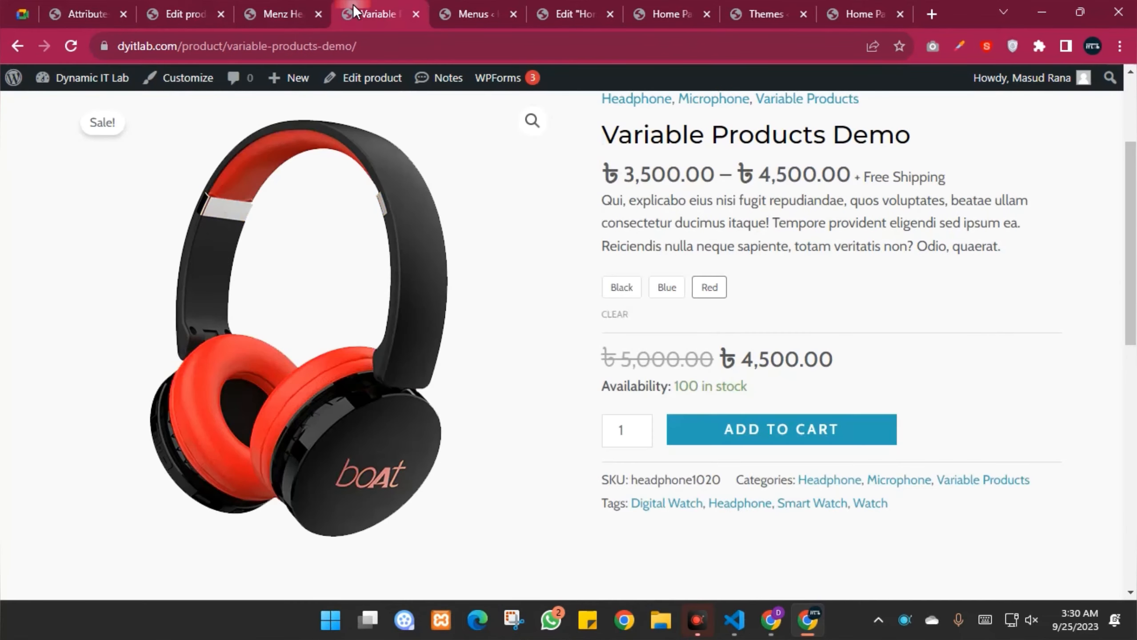
pyautogui.click(275, 2)
pyautogui.click(174, 2)
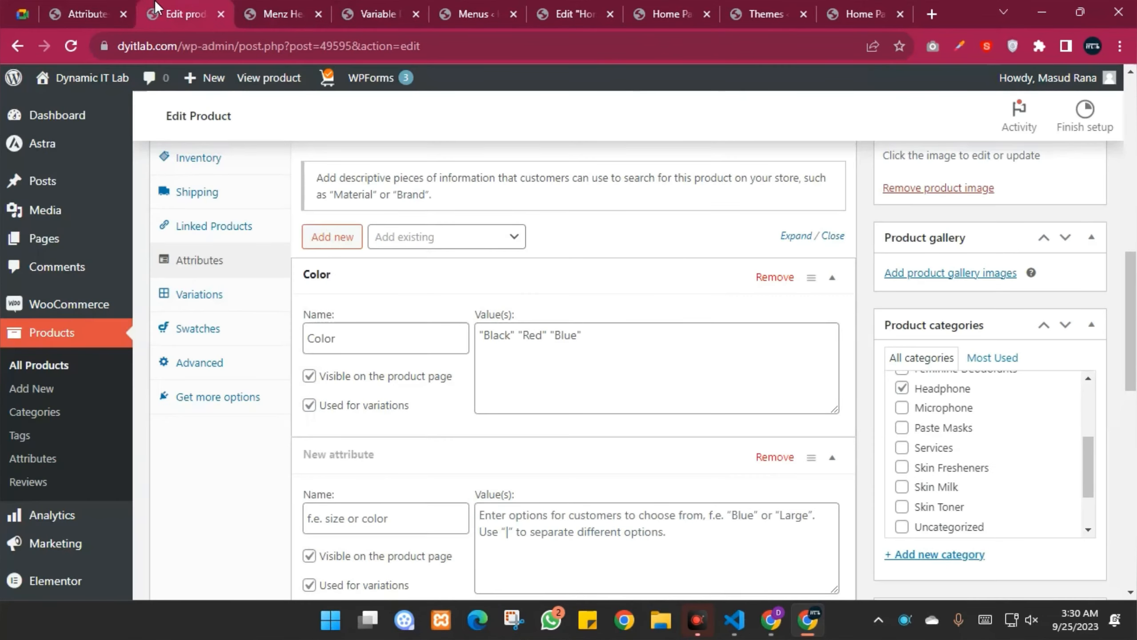
# Step: On the store's Attributes page, add an attribute named Color with swatch type Color, custom ordering and default shape
pyautogui.click(94, 7)
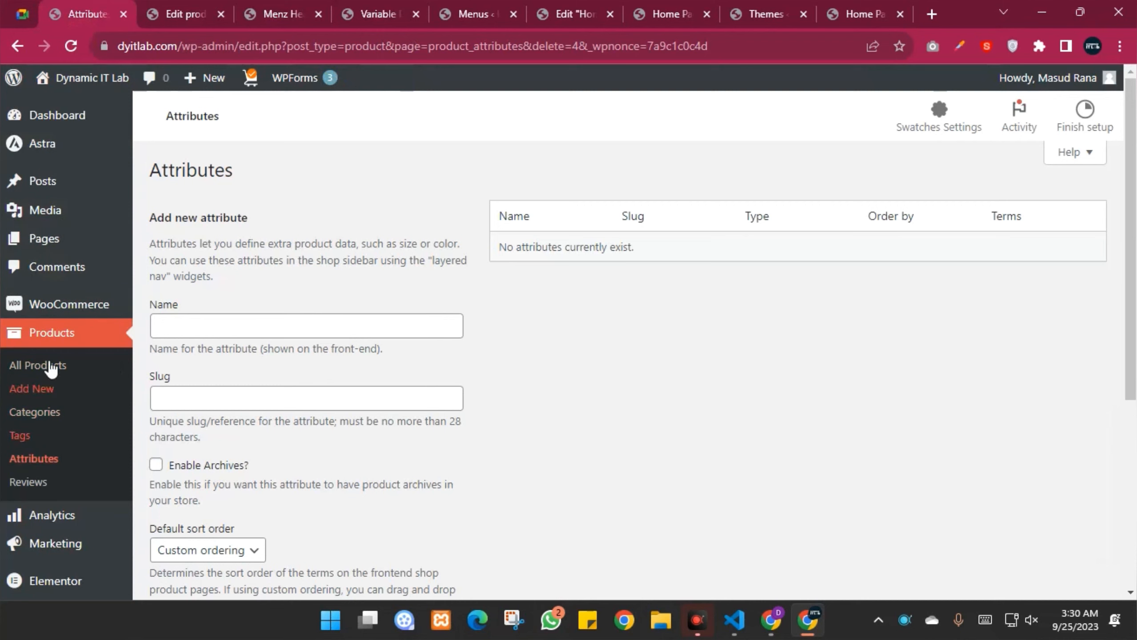
pyautogui.click(218, 330)
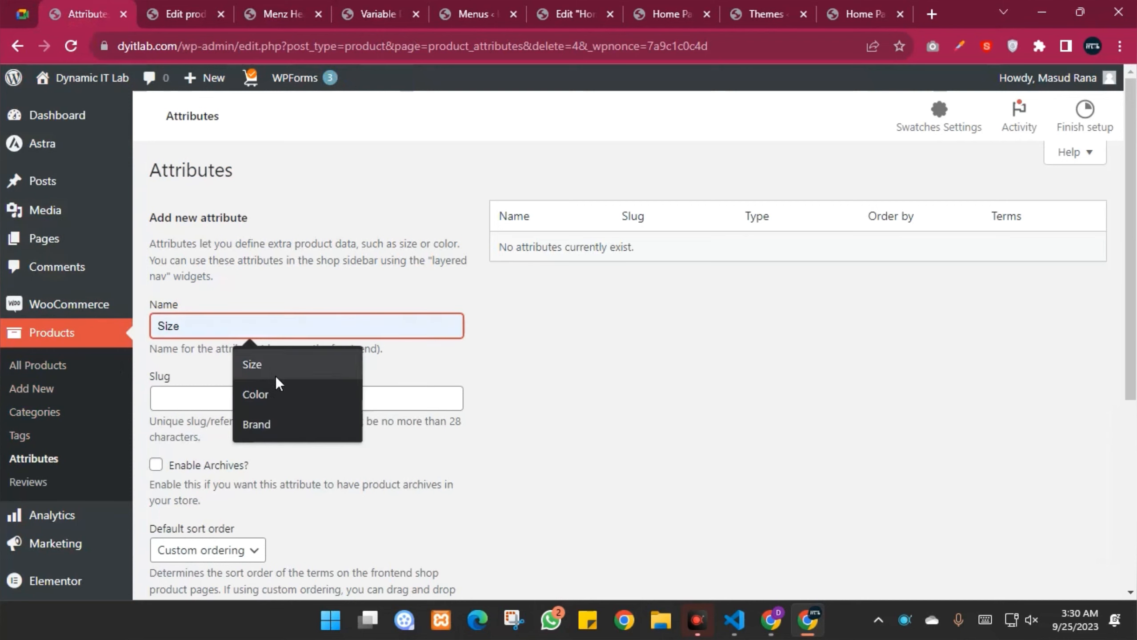
pyautogui.click(281, 395)
pyautogui.scroll(-5, 223, 362)
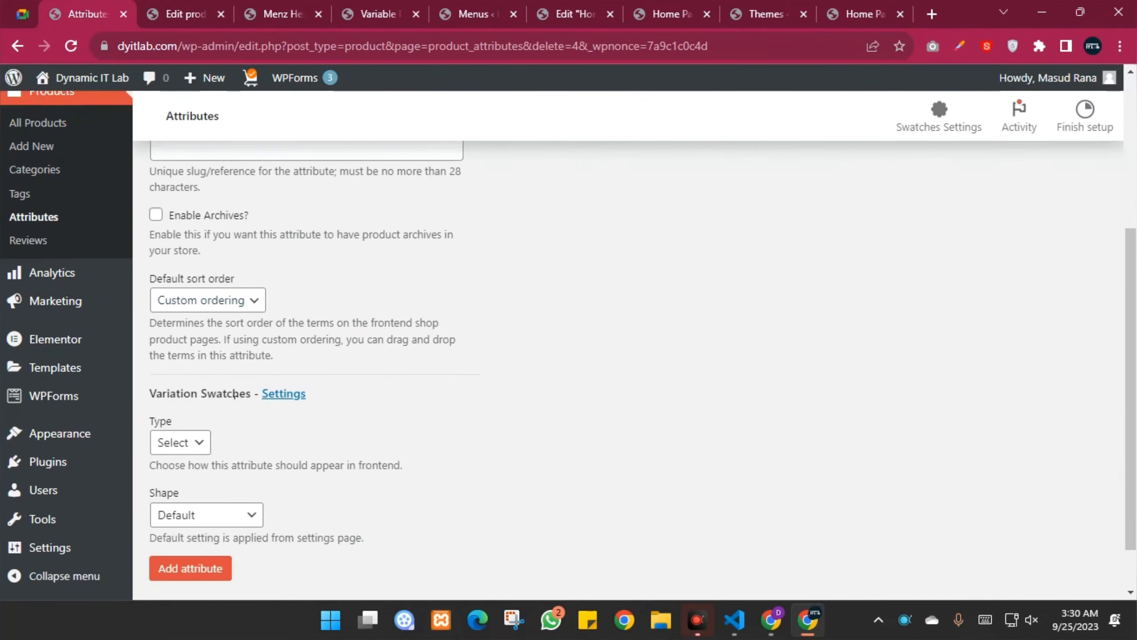
pyautogui.click(196, 442)
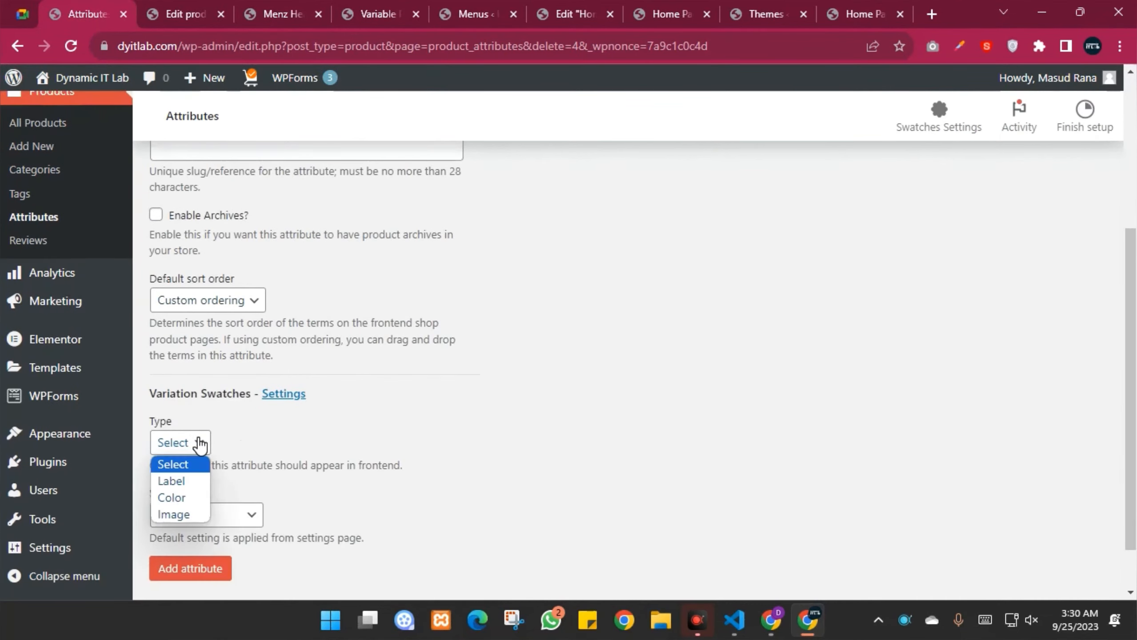
pyautogui.click(175, 498)
pyautogui.scroll(-1, 325, 431)
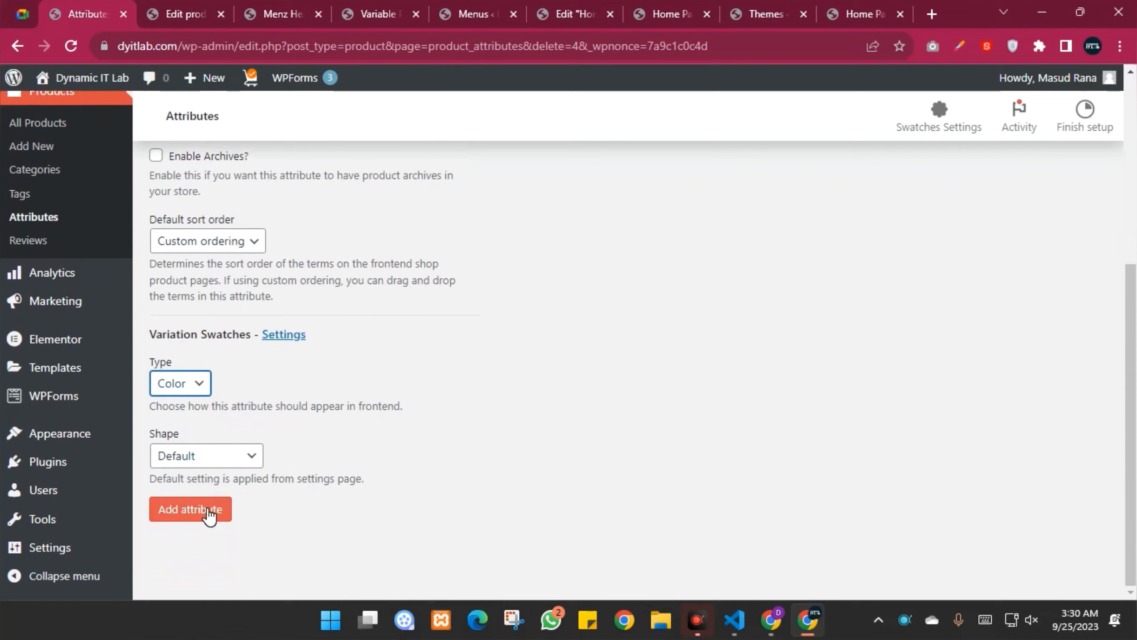
pyautogui.click(231, 237)
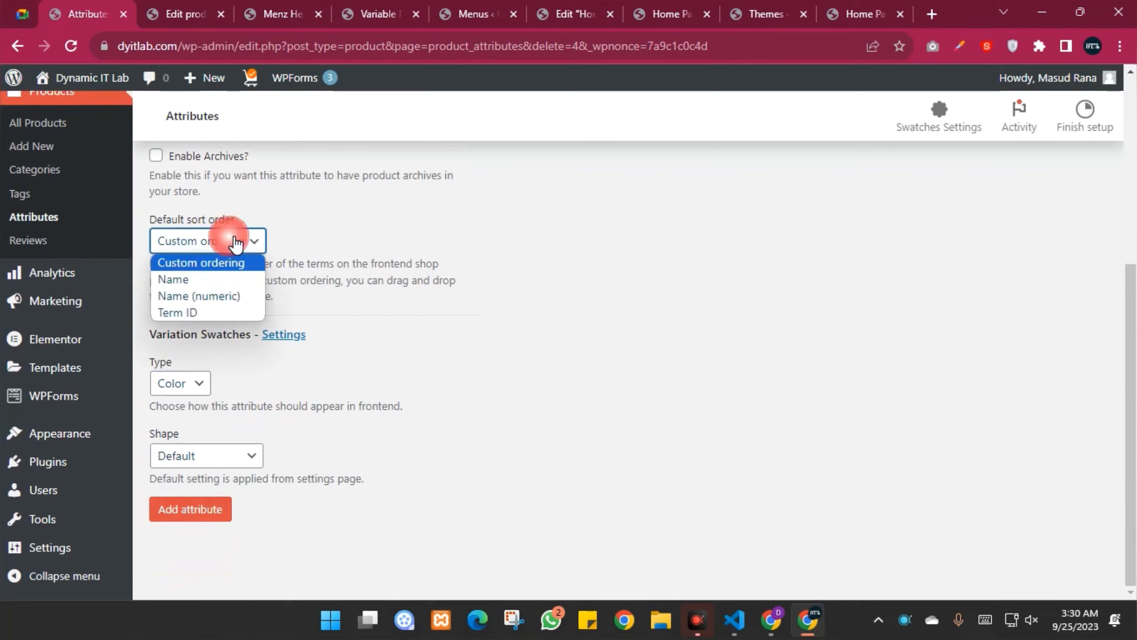
pyautogui.click(204, 241)
pyautogui.click(209, 515)
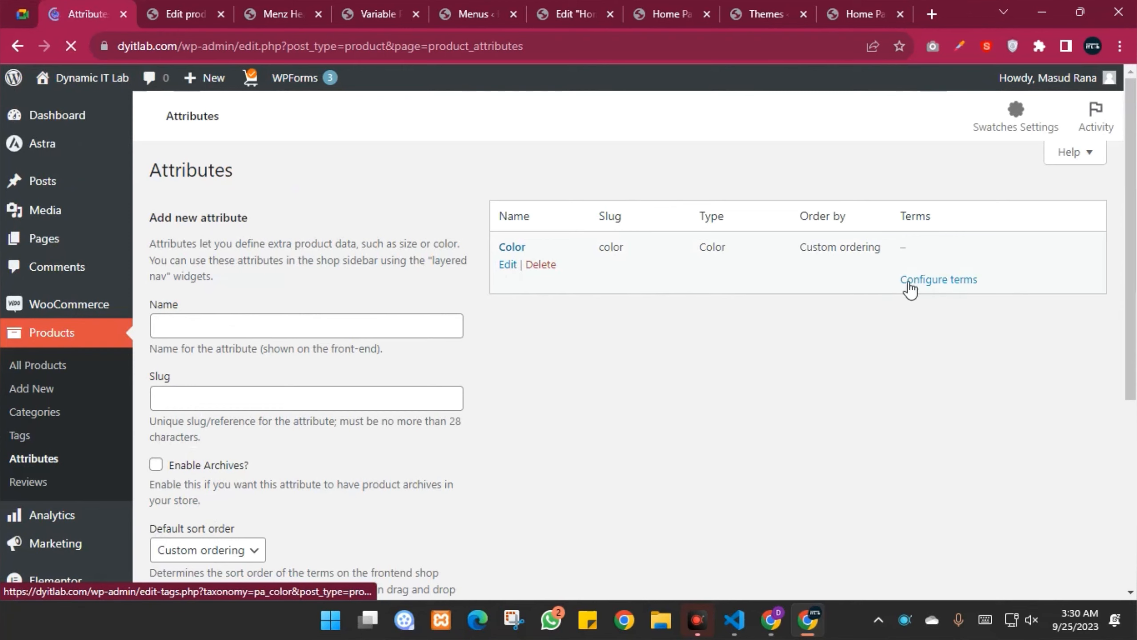
# Step: Configure the Color attribute's terms by adding Red with the swatch colour #dd3333
pyautogui.click(942, 279)
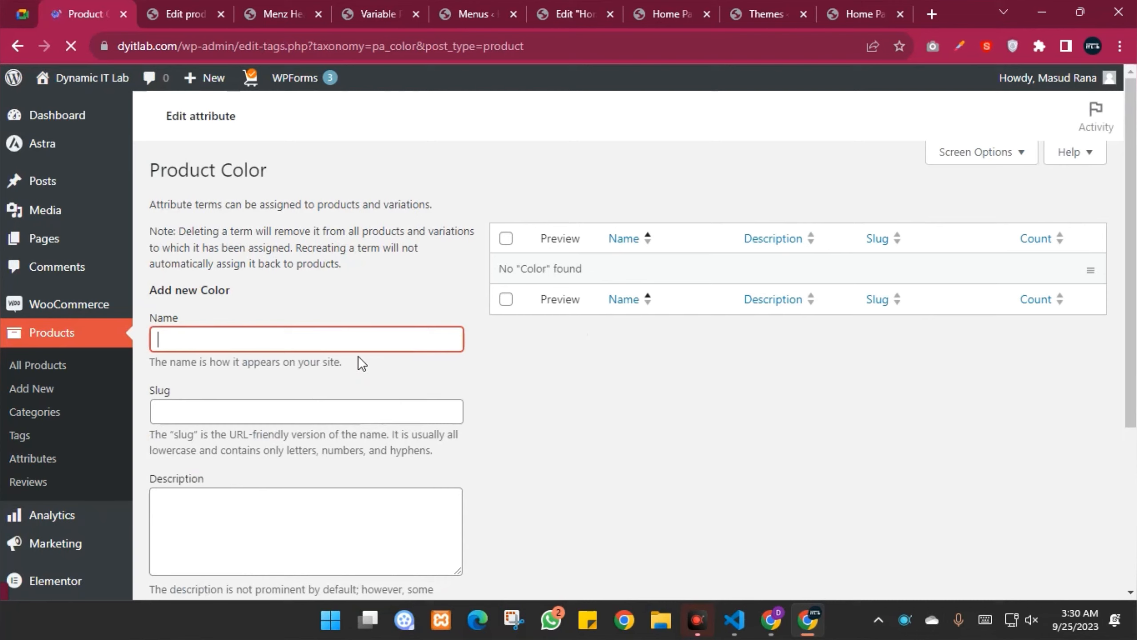
pyautogui.write('Red')
pyautogui.scroll(-5, 325, 361)
pyautogui.click(192, 415)
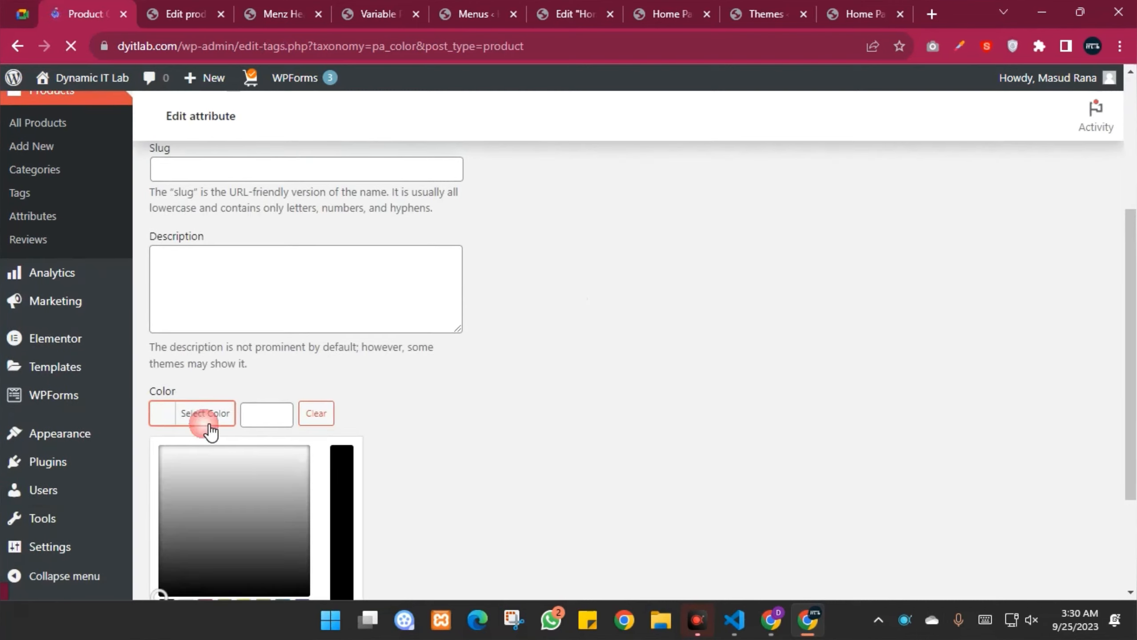
pyautogui.scroll(-3, 343, 462)
pyautogui.click(206, 451)
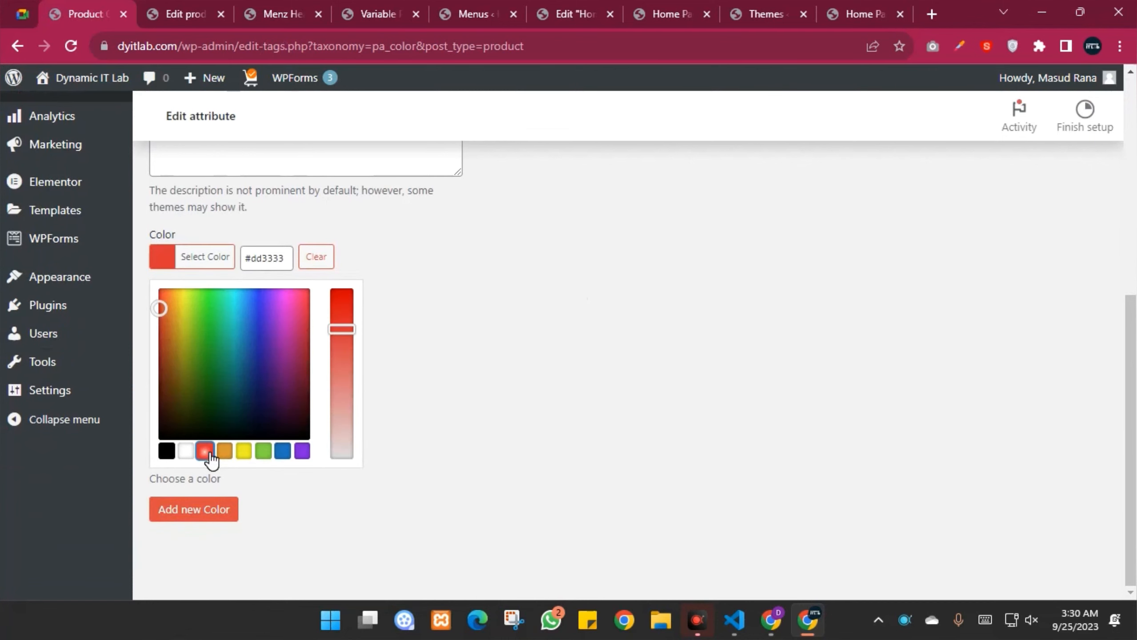
pyautogui.click(203, 511)
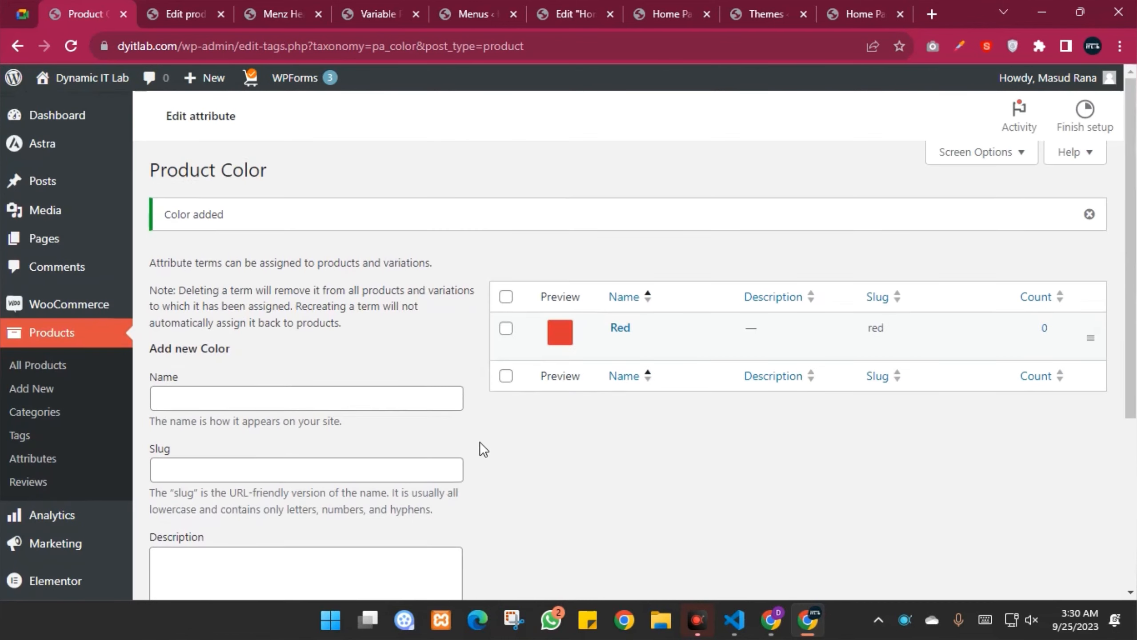
# Step: Add a Black term to the Color attribute with the swatch colour #000000
pyautogui.click(203, 395)
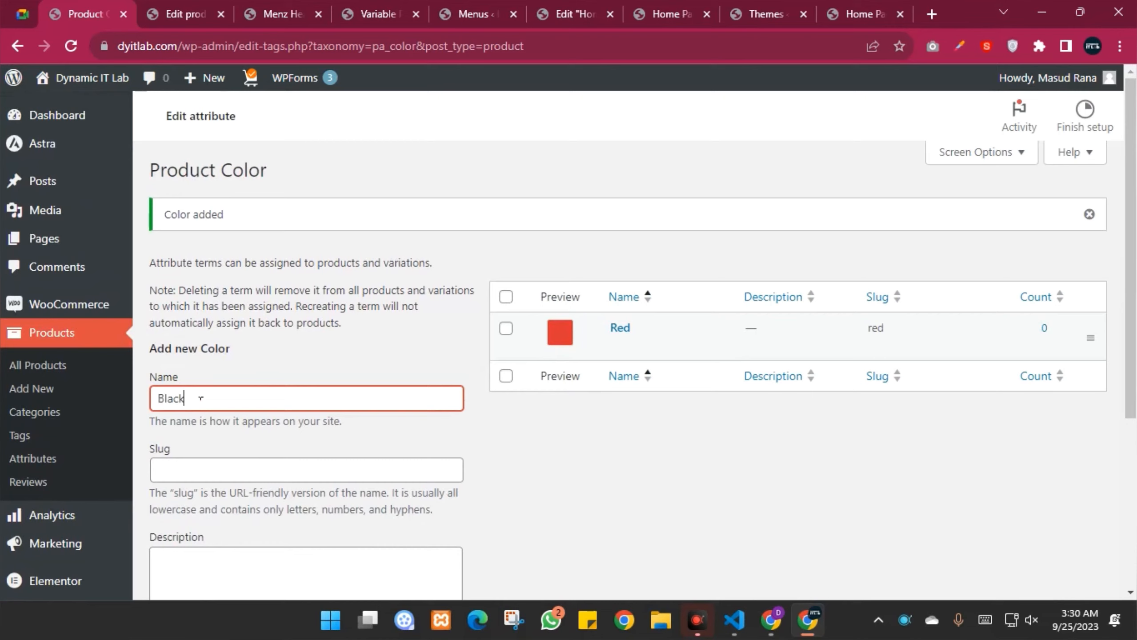
pyautogui.scroll(-5, 243, 398)
pyautogui.click(174, 450)
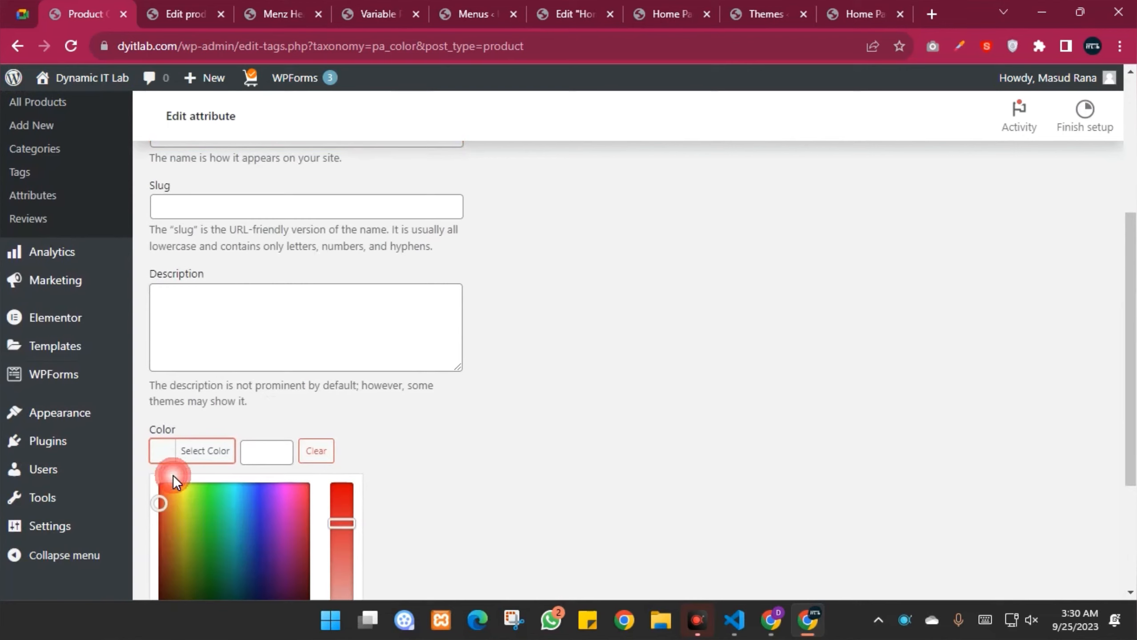
pyautogui.scroll(-2, 179, 484)
pyautogui.scroll(-2, 207, 532)
pyautogui.click(167, 450)
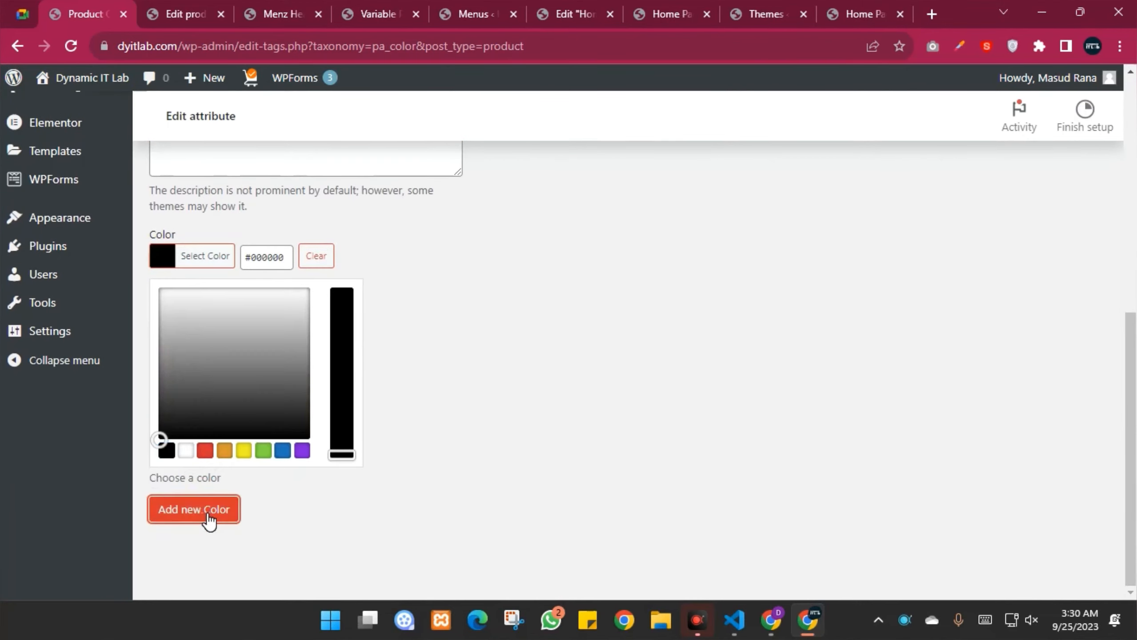
# Step: Add a Blue term to the Color attribute with the swatch colour #1e73be
pyautogui.scroll(2, 739, 394)
pyautogui.scroll(4, 814, 391)
pyautogui.click(222, 360)
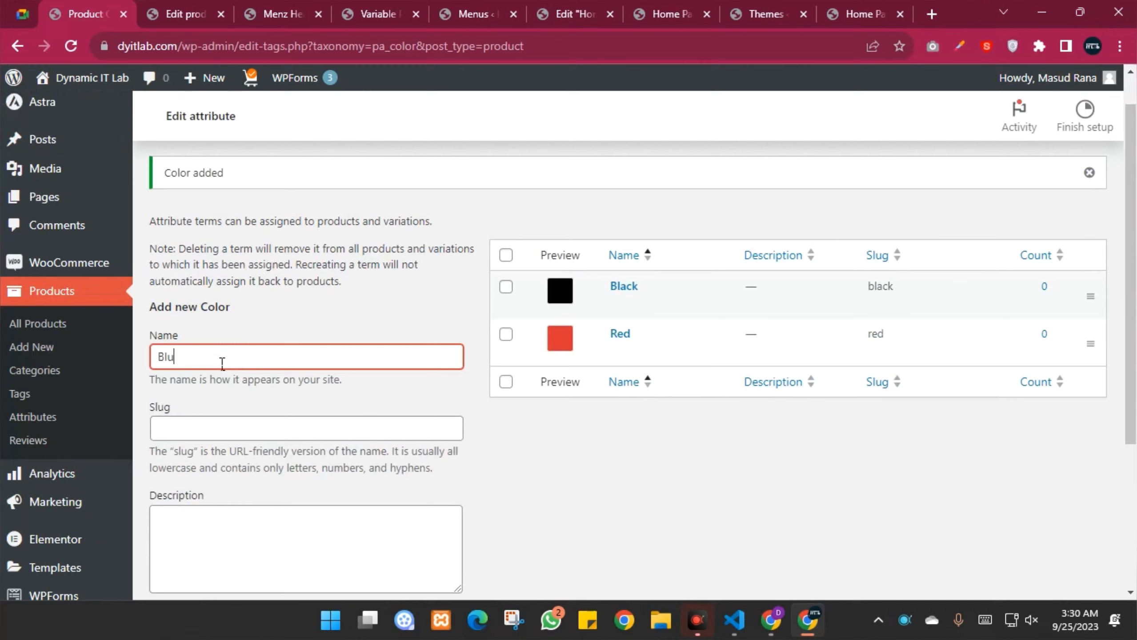
pyautogui.scroll(-5, 282, 358)
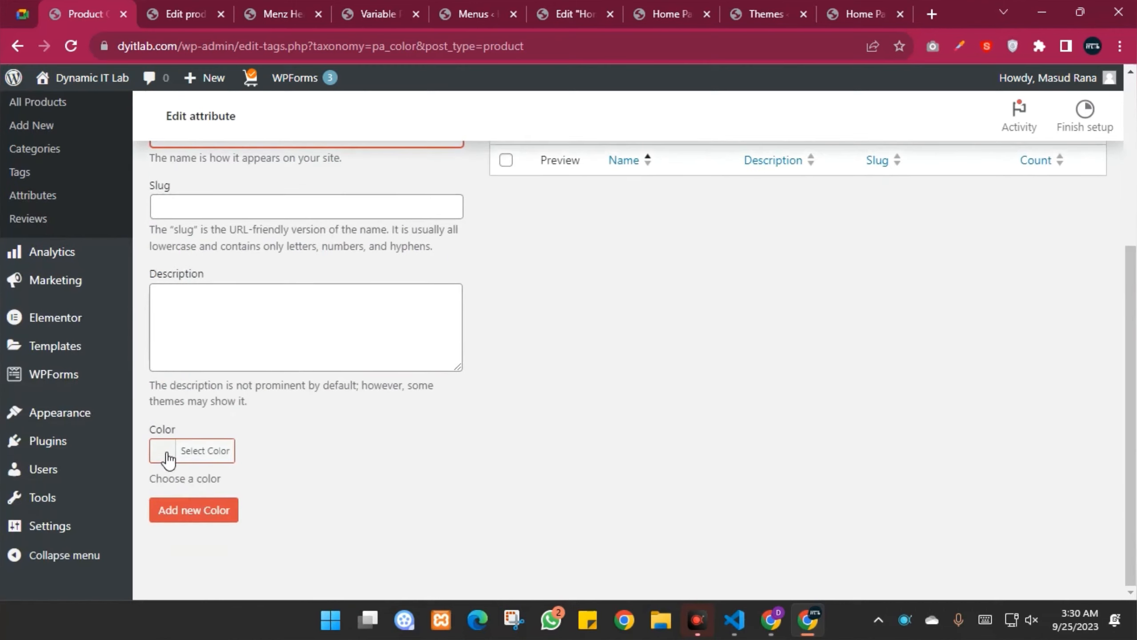
pyautogui.click(229, 452)
pyautogui.scroll(-4, 394, 457)
pyautogui.click(284, 450)
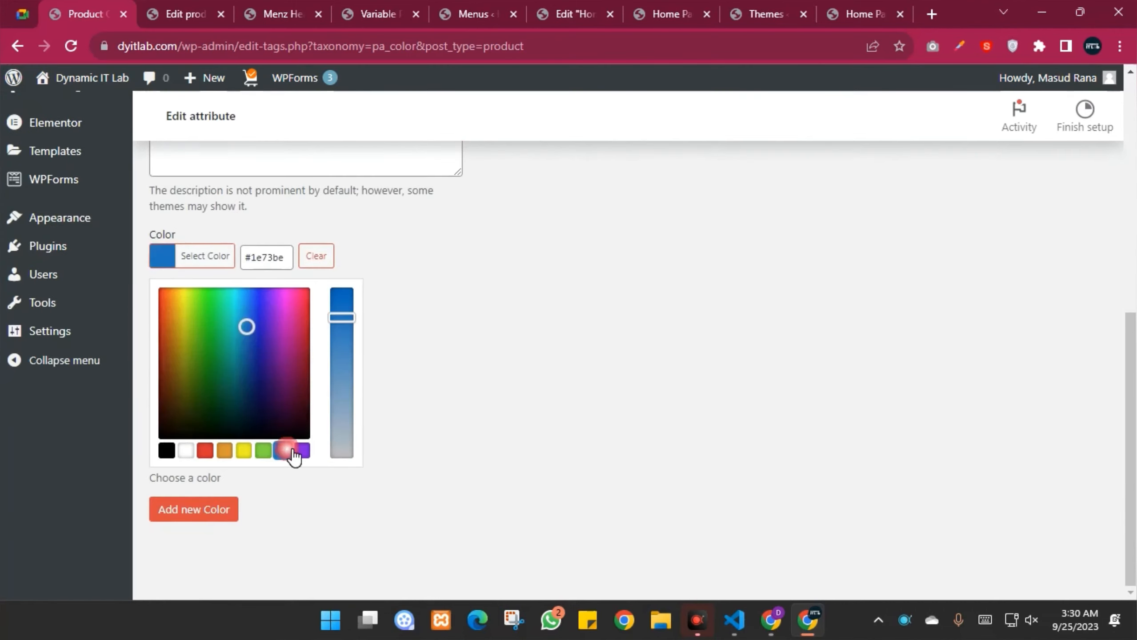
pyautogui.click(192, 510)
# Step: Edit the Blue term, change its swatch colour to a bright green, and update the term
pyautogui.scroll(9, 568, 415)
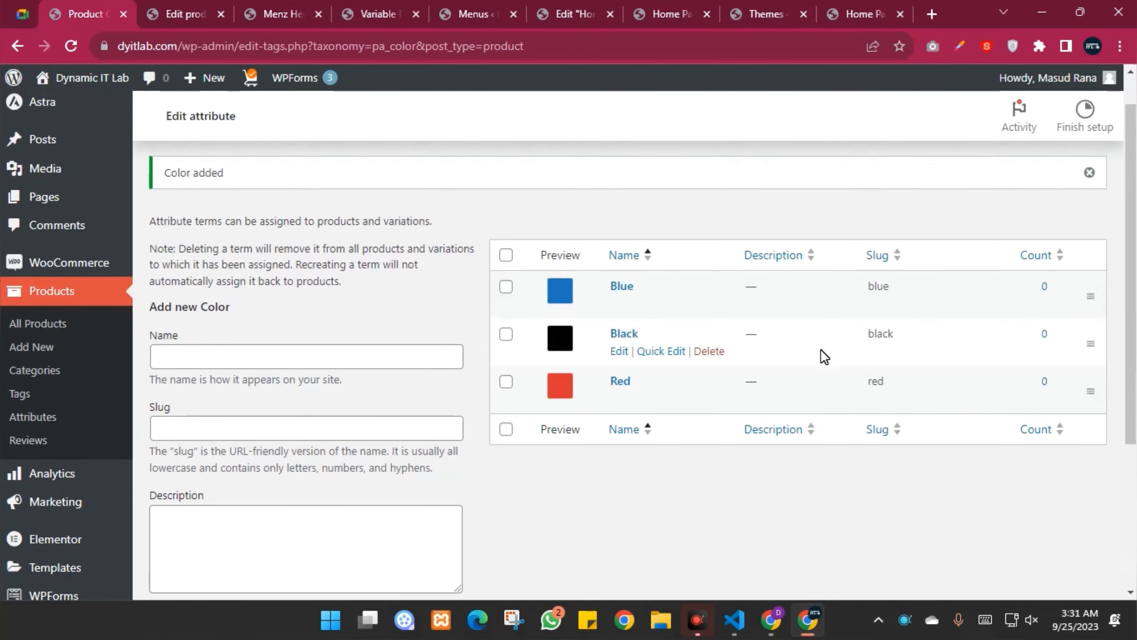
pyautogui.click(618, 304)
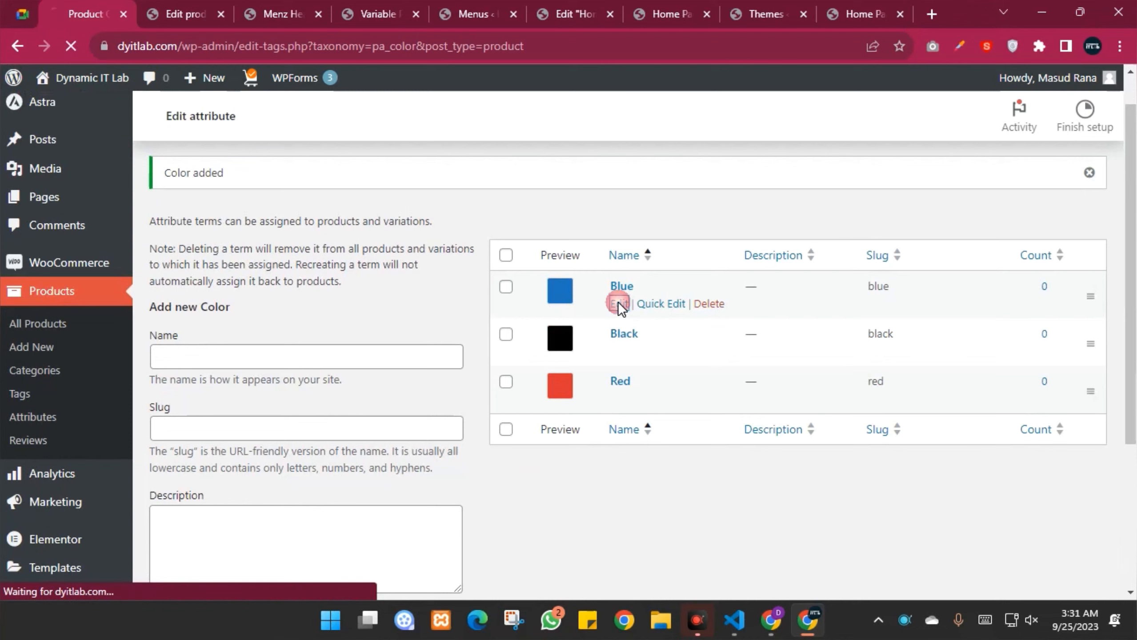
pyautogui.scroll(-5, 504, 370)
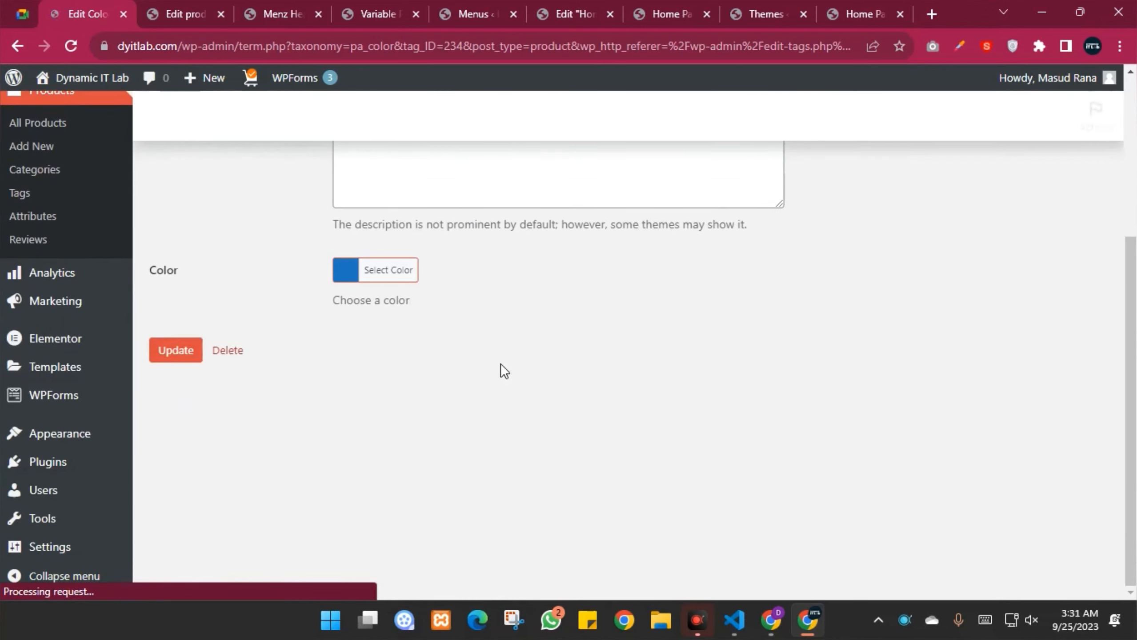
pyautogui.click(343, 271)
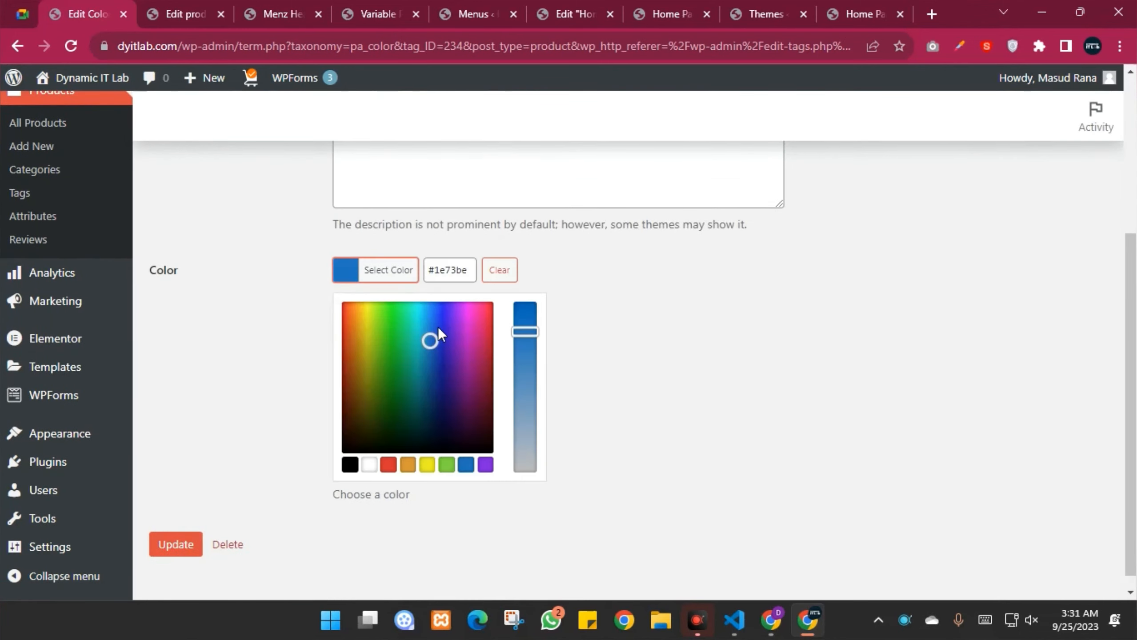
pyautogui.click(406, 324)
pyautogui.moveTo(407, 325); pyautogui.dragTo(401, 314)
pyautogui.click(707, 325)
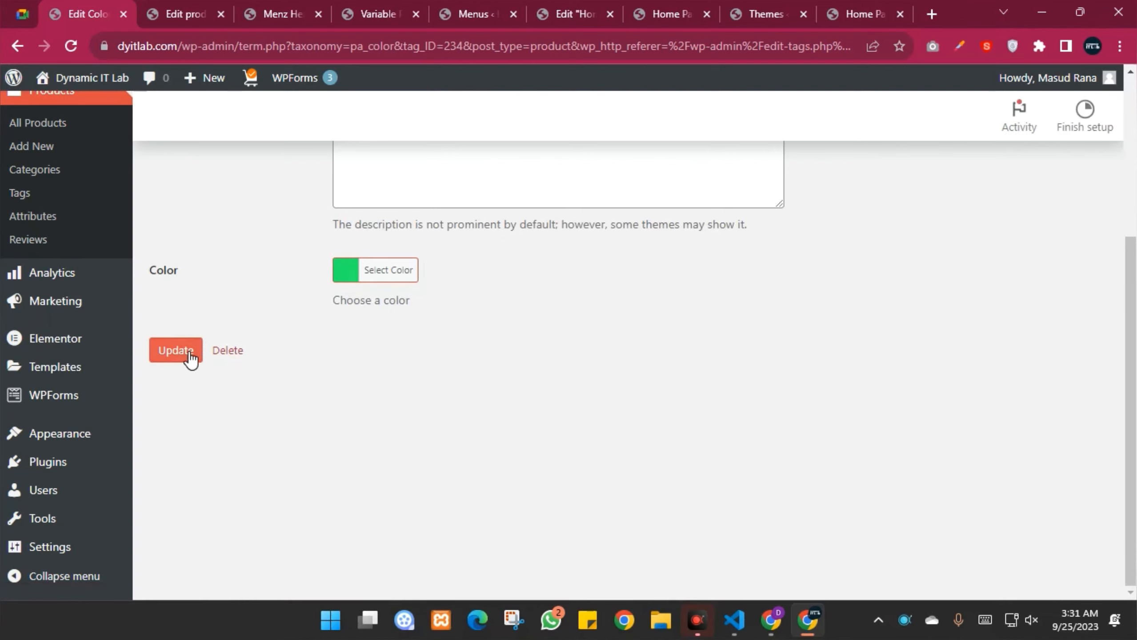
pyautogui.click(190, 355)
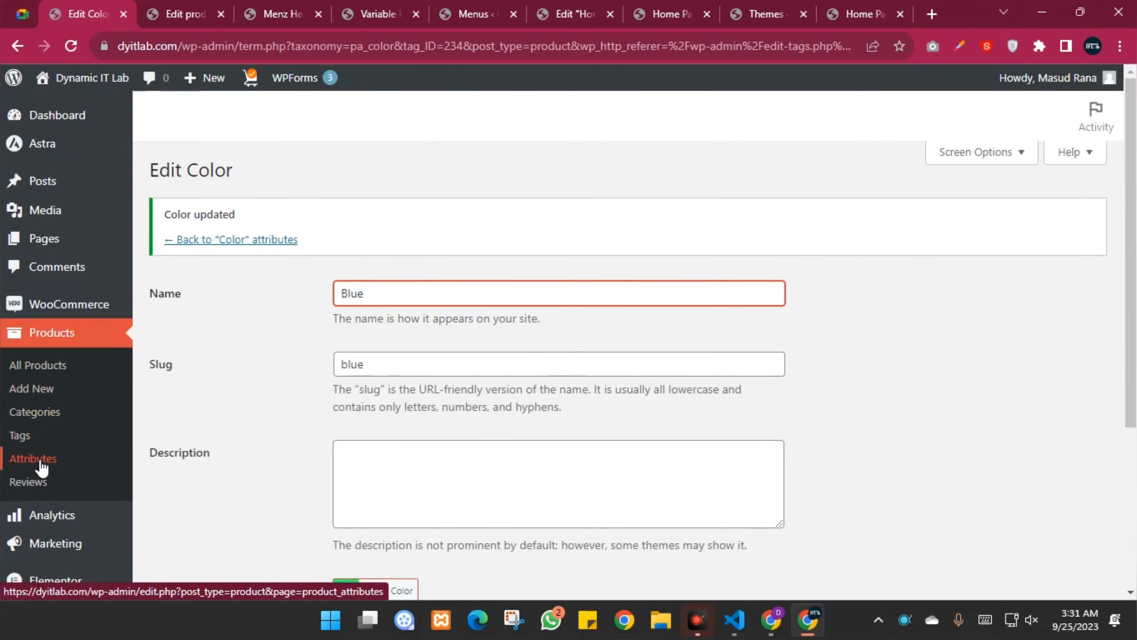
# Step: Review the Color attribute's terms from the store's Attributes page and return to editing the Menz Headphone product
pyautogui.click(41, 462)
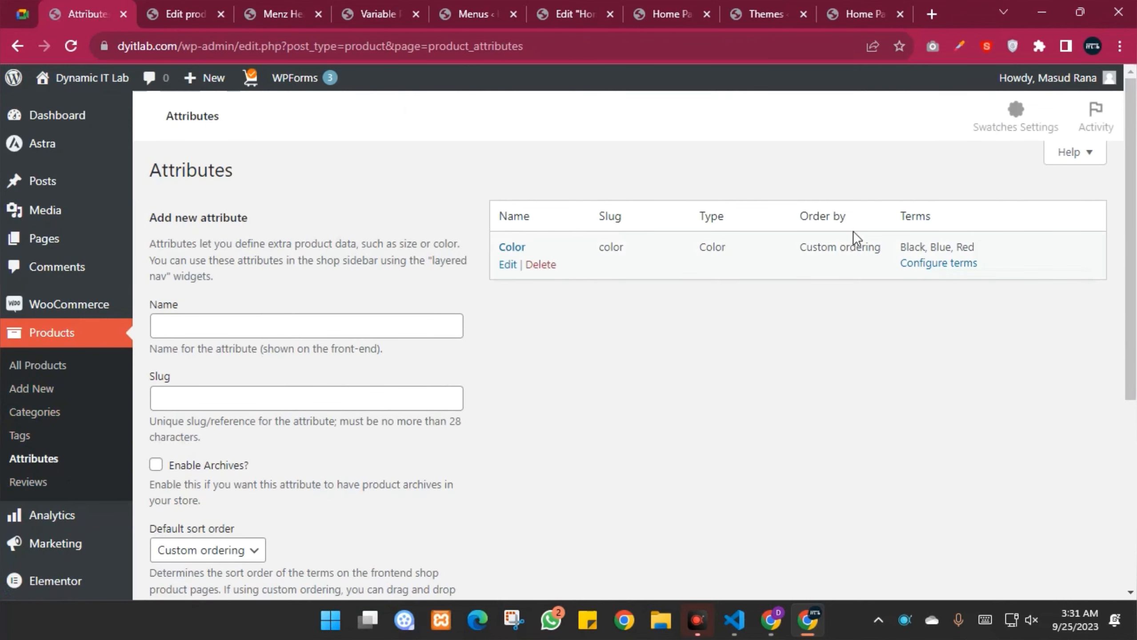
pyautogui.click(944, 265)
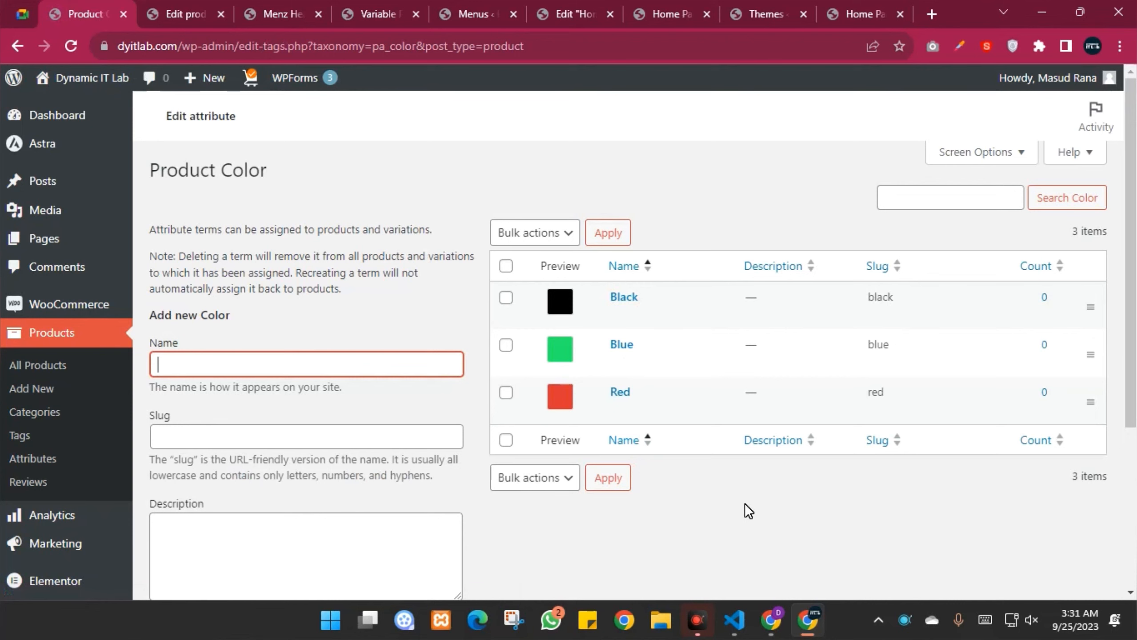
pyautogui.click(181, 6)
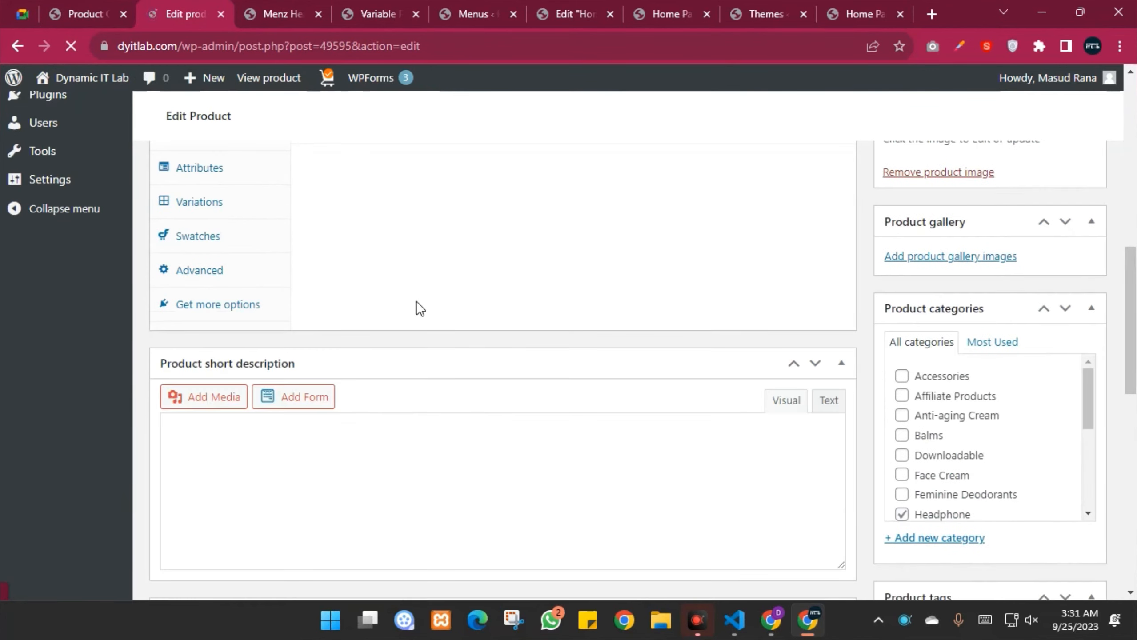
# Step: Add the existing Color attribute to the Menz Headphone product's attributes
pyautogui.scroll(-5, 468, 372)
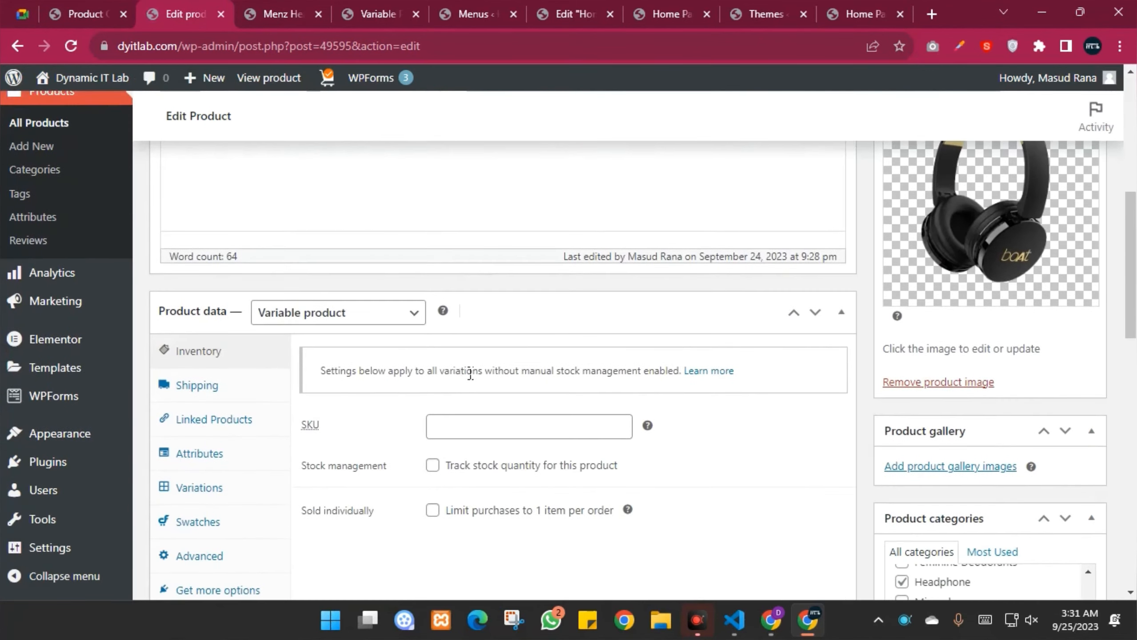
pyautogui.click(210, 457)
pyautogui.scroll(-3, 571, 412)
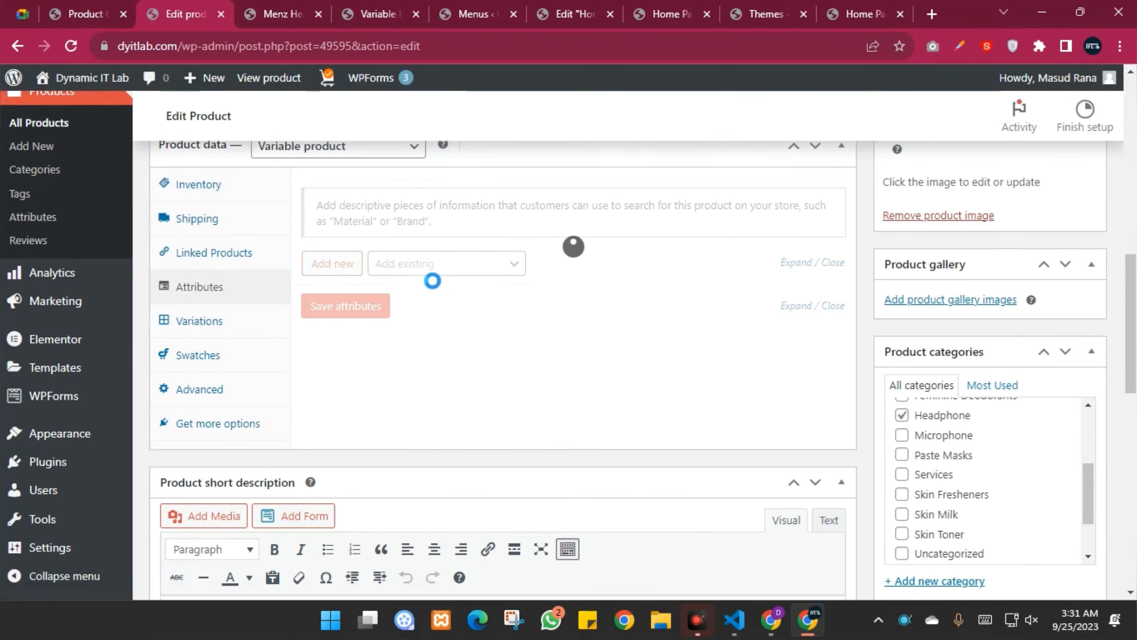
pyautogui.click(459, 264)
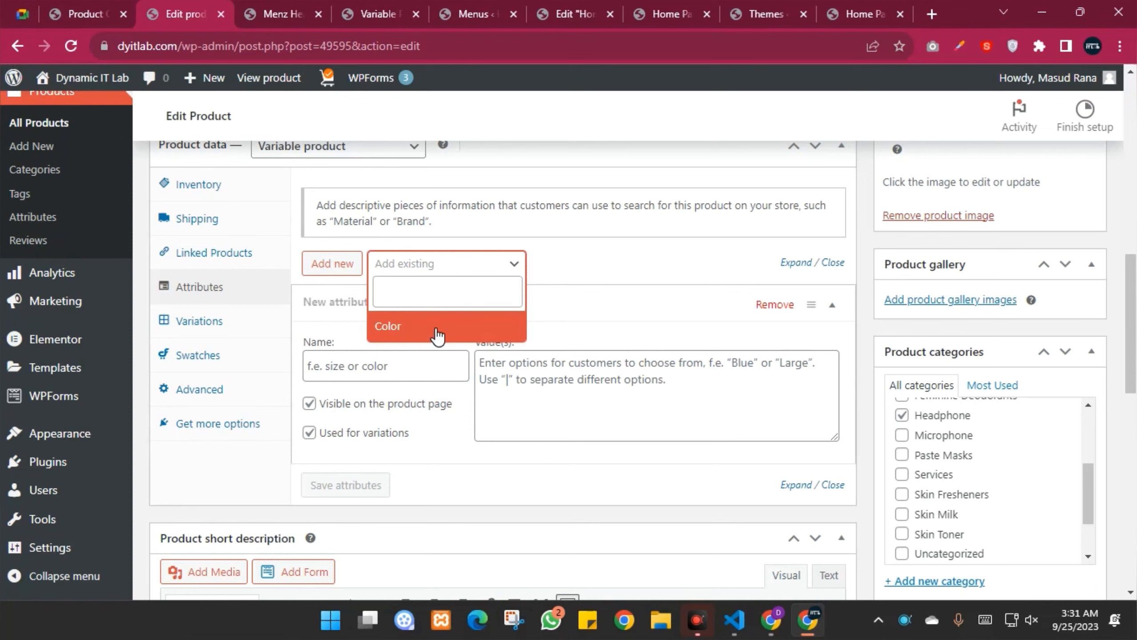
pyautogui.click(437, 333)
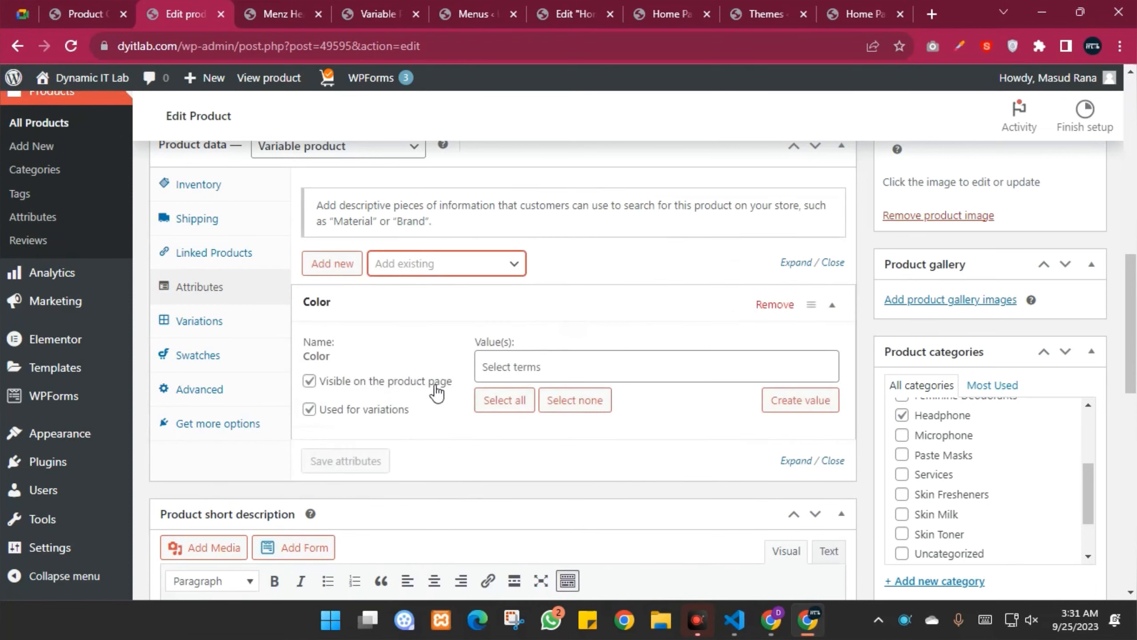
# Step: Assign all Color terms, Black, Blue and Red, as the product attribute's values and save the attributes
pyautogui.scroll(-1, 445, 404)
pyautogui.scroll(-2, 446, 404)
pyautogui.scroll(2, 448, 402)
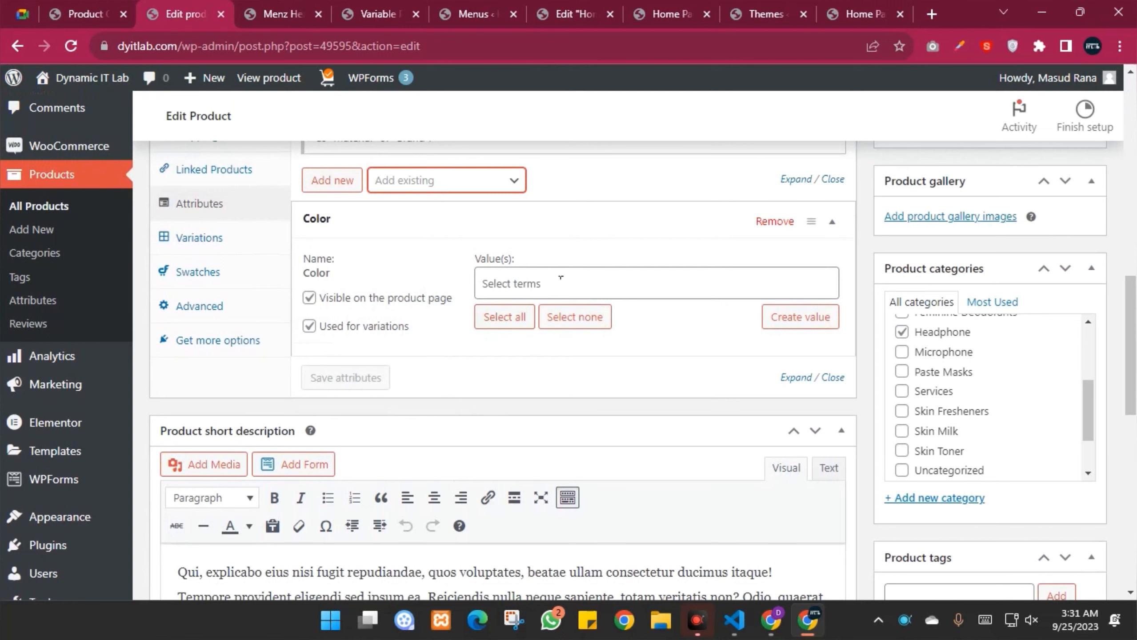
pyautogui.click(526, 327)
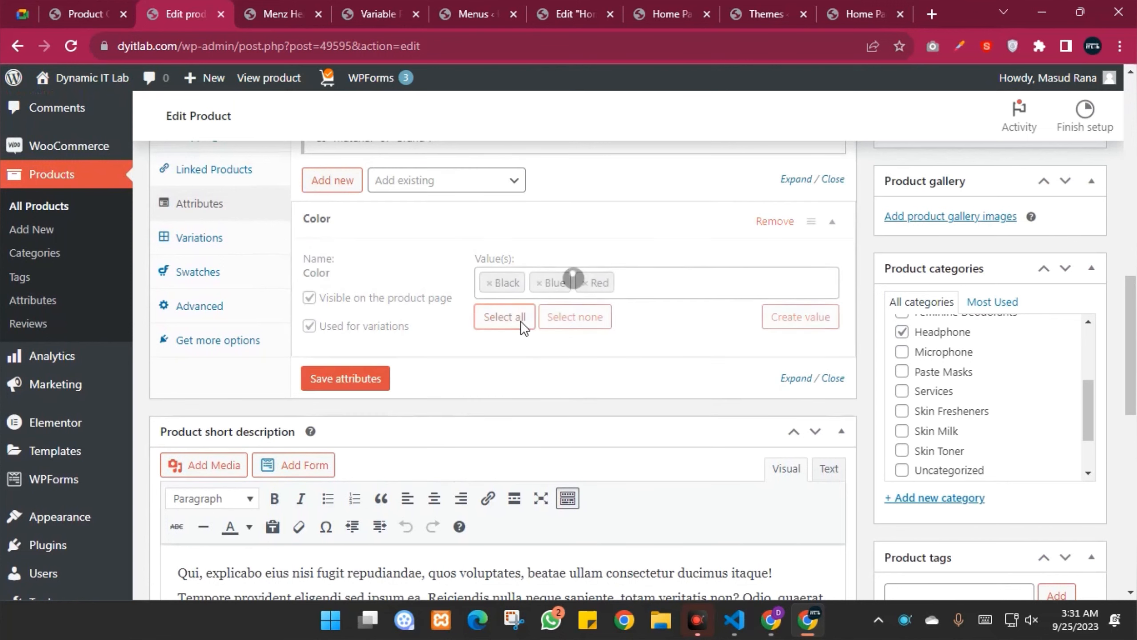
pyautogui.click(346, 378)
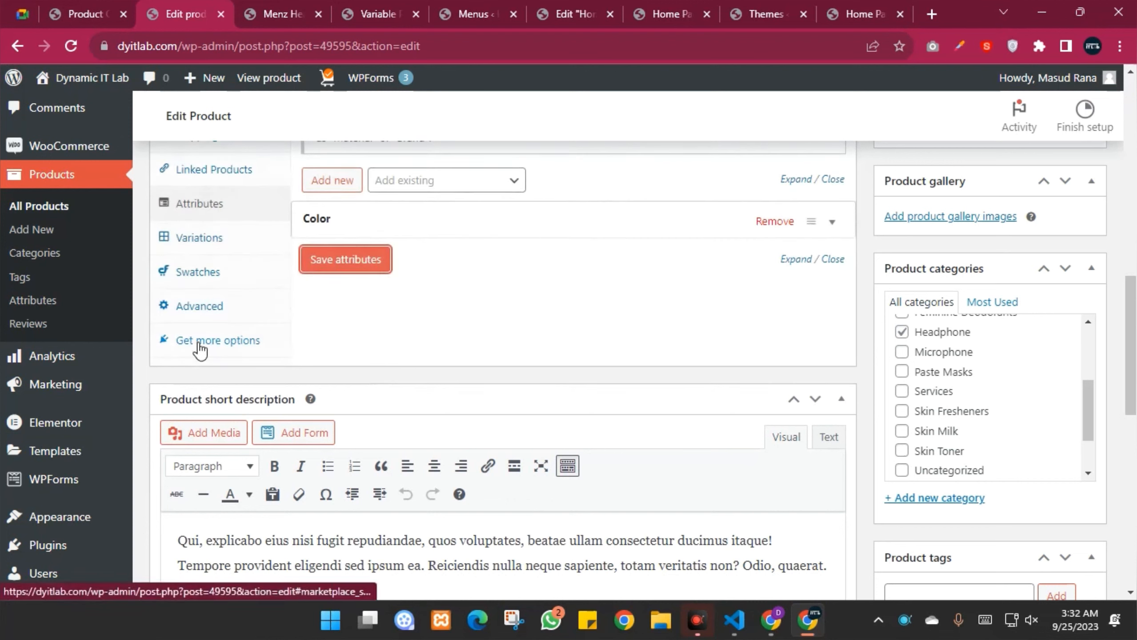
# Step: Generate all product variations from the saved Color attribute
pyautogui.click(203, 251)
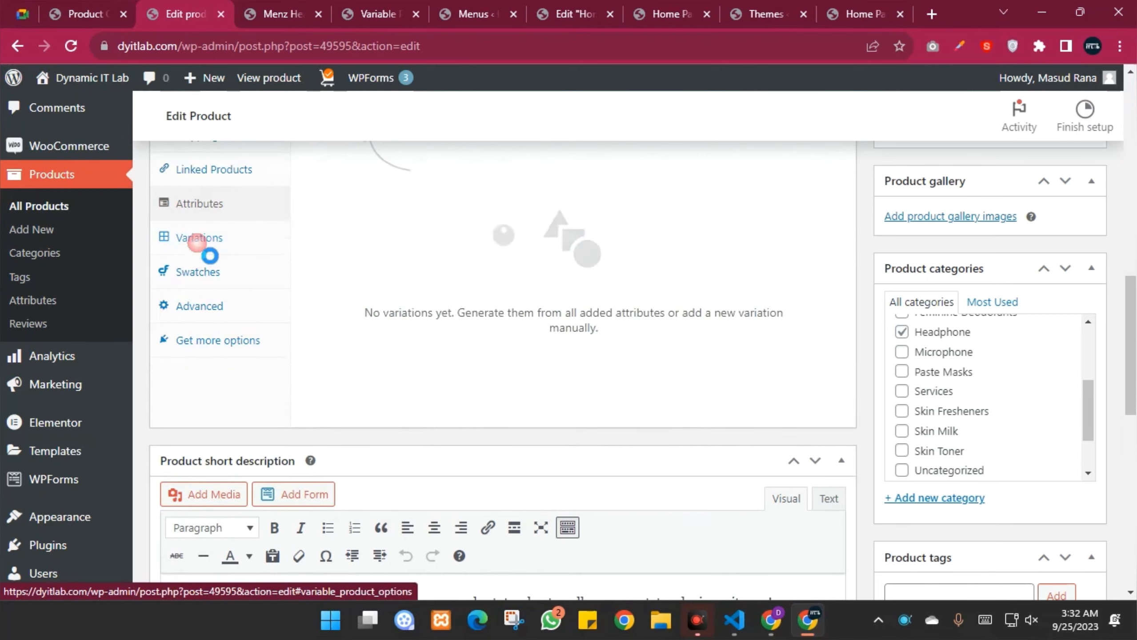
pyautogui.scroll(5, 613, 280)
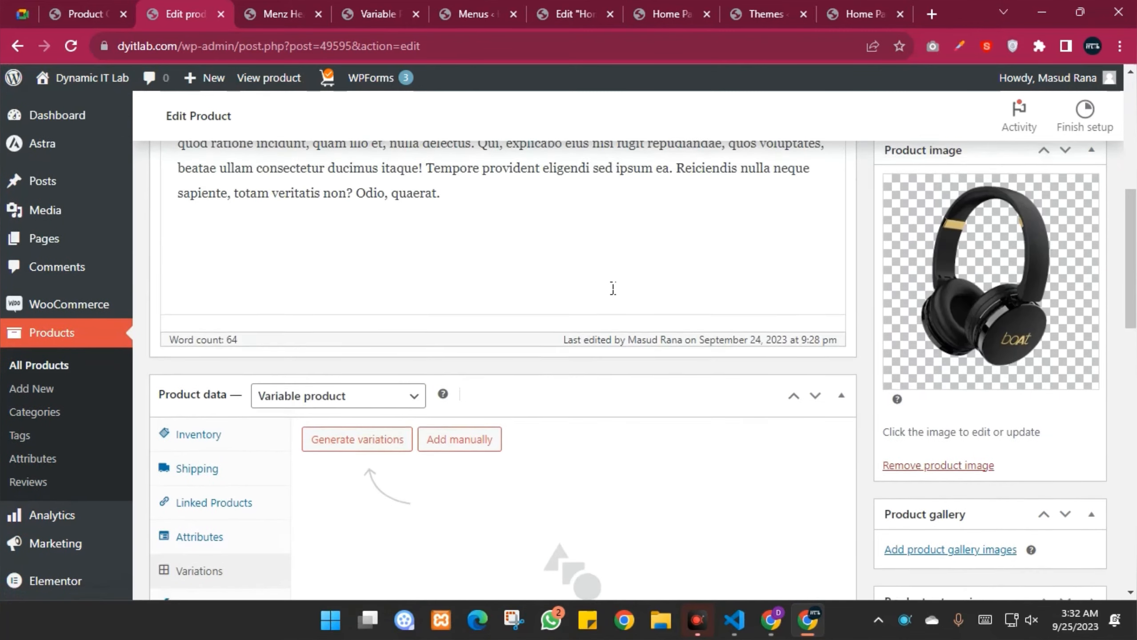
pyautogui.scroll(-3, 532, 287)
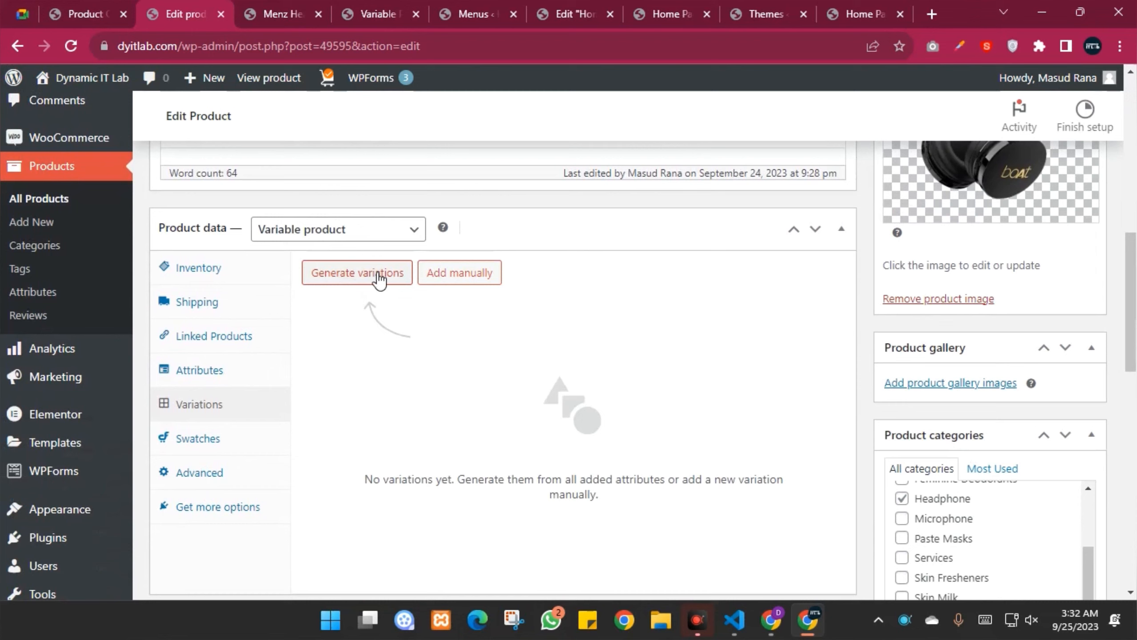
pyautogui.click(352, 281)
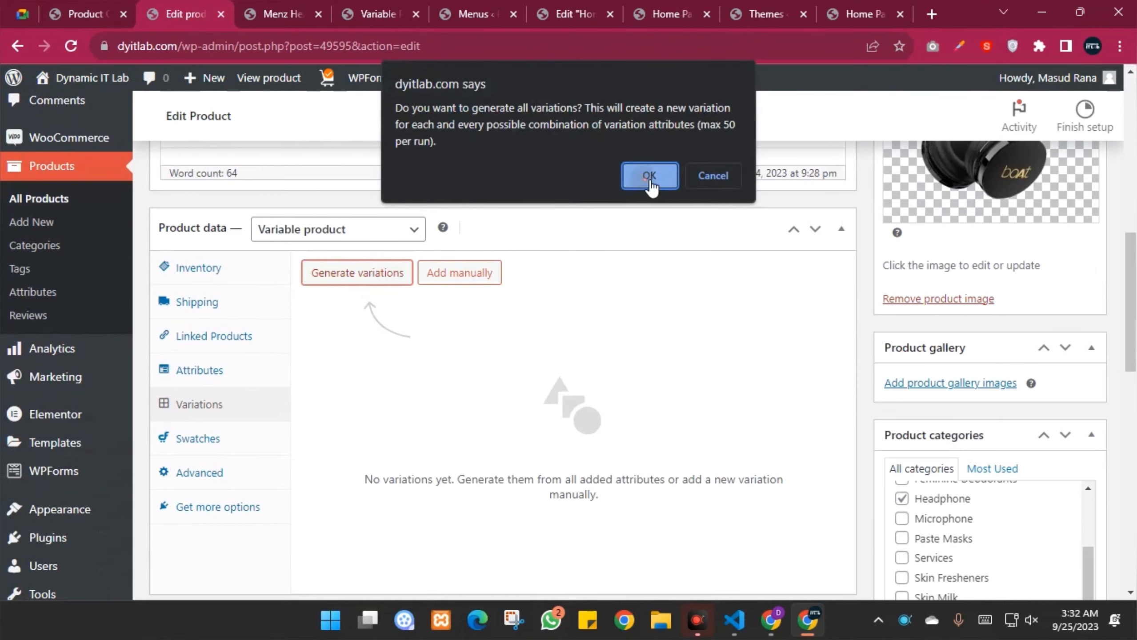
pyautogui.click(635, 179)
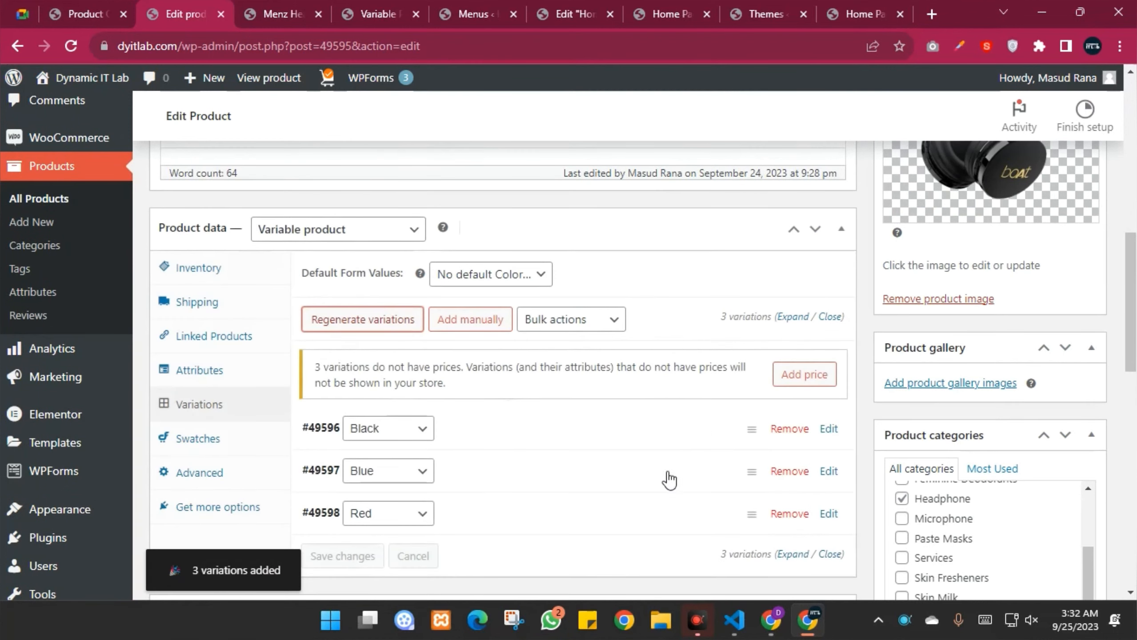
# Step: Set the Black variation's image to the black boAt headphone picture from the media library
pyautogui.scroll(-3, 668, 478)
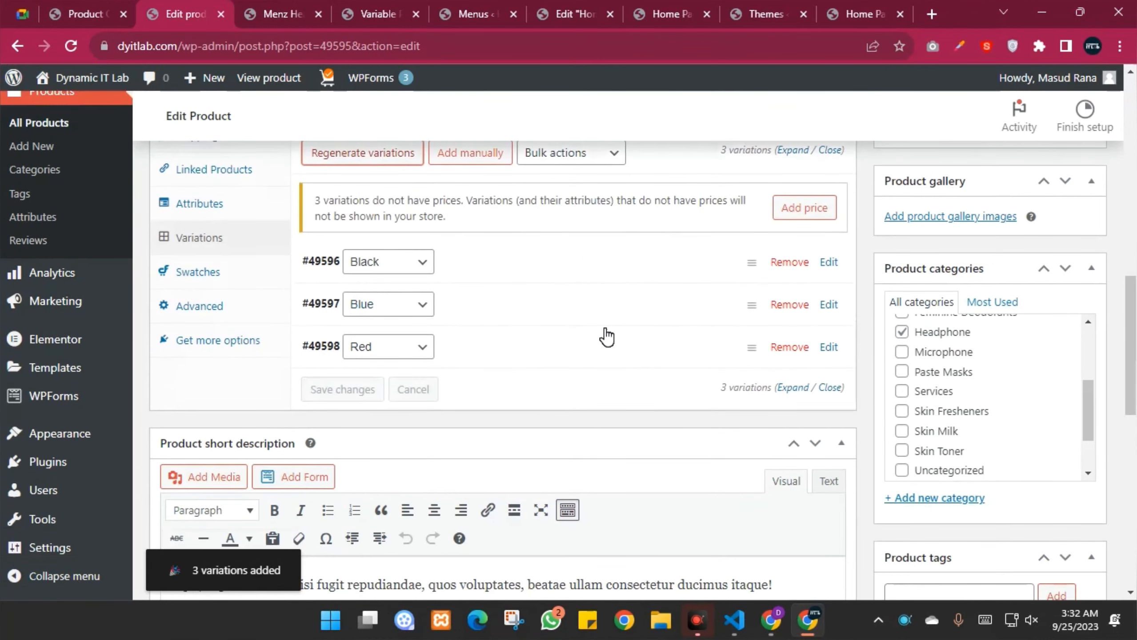
pyautogui.click(510, 268)
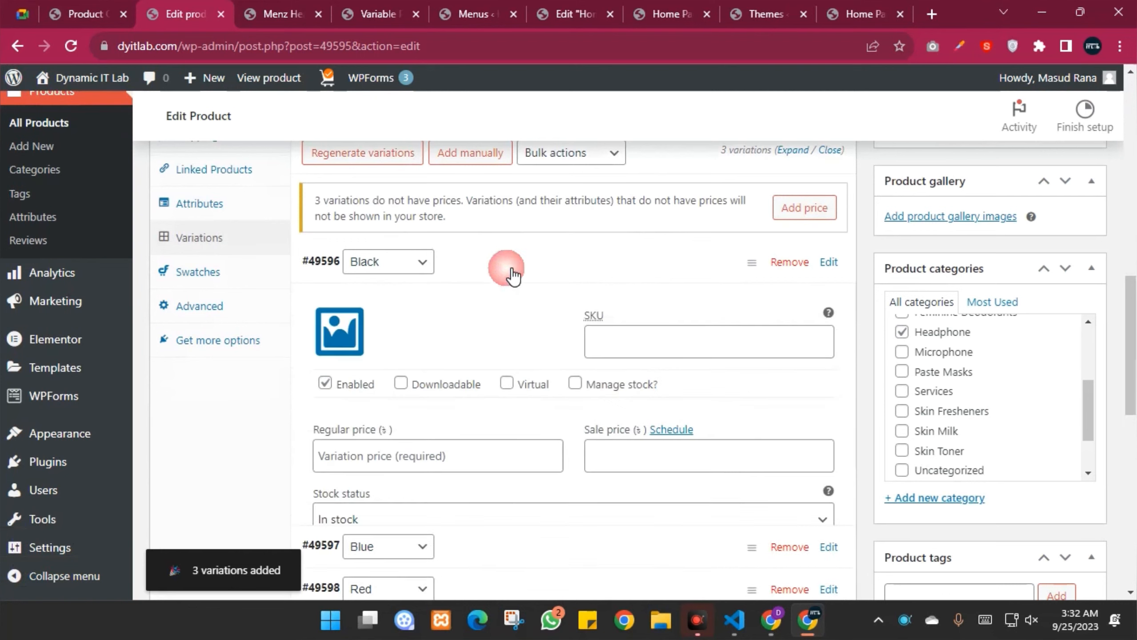
pyautogui.click(341, 336)
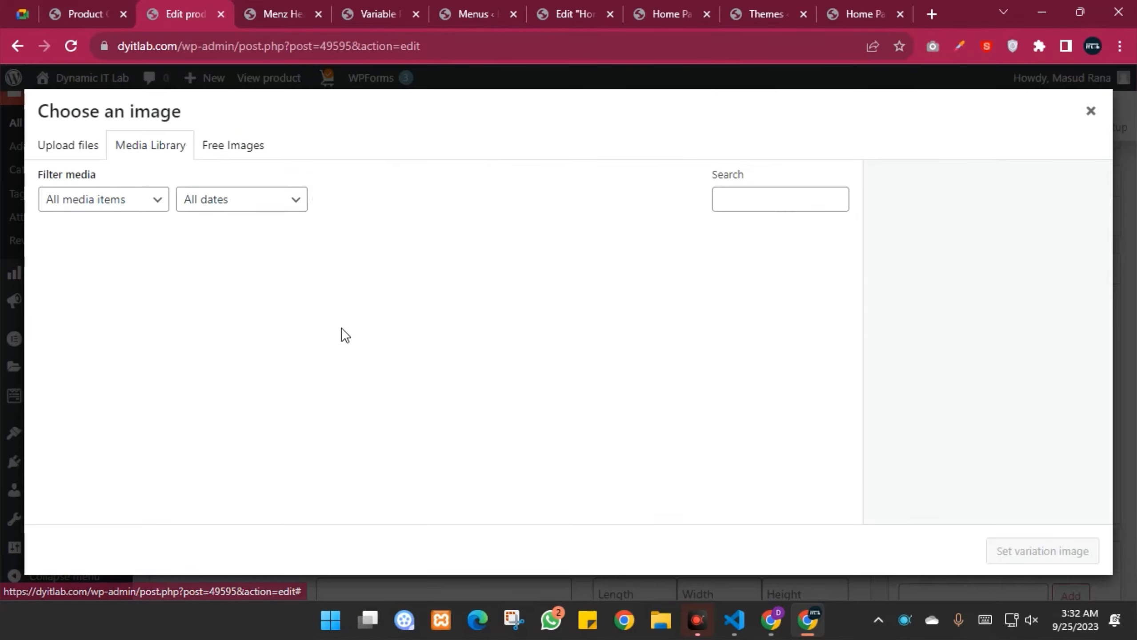
pyautogui.scroll(-10, 571, 360)
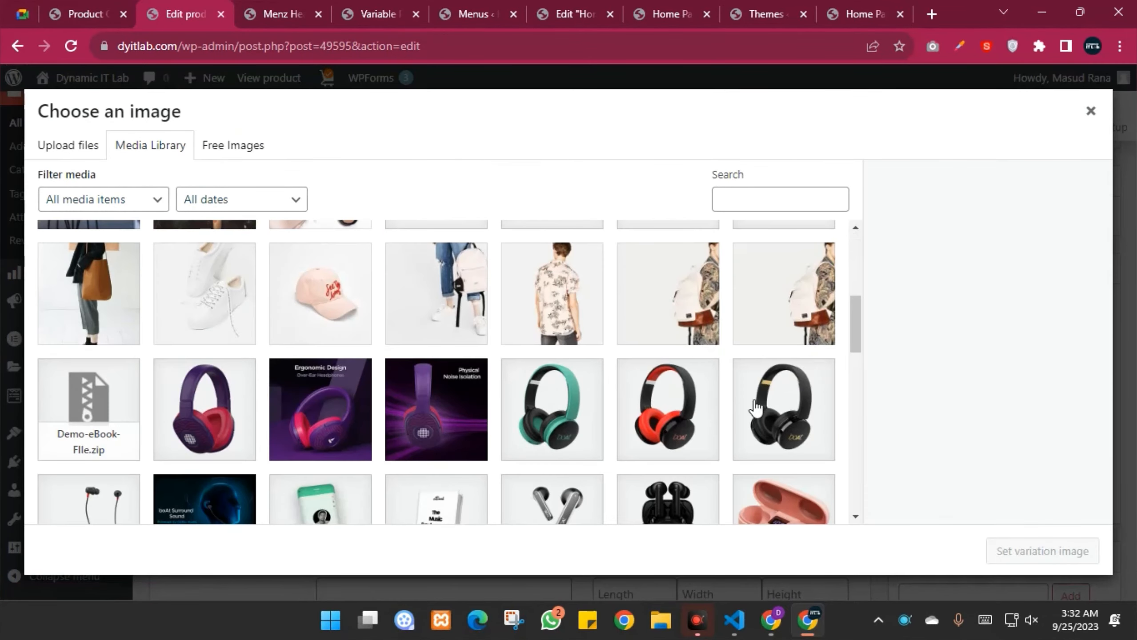
pyautogui.click(755, 408)
pyautogui.click(1035, 552)
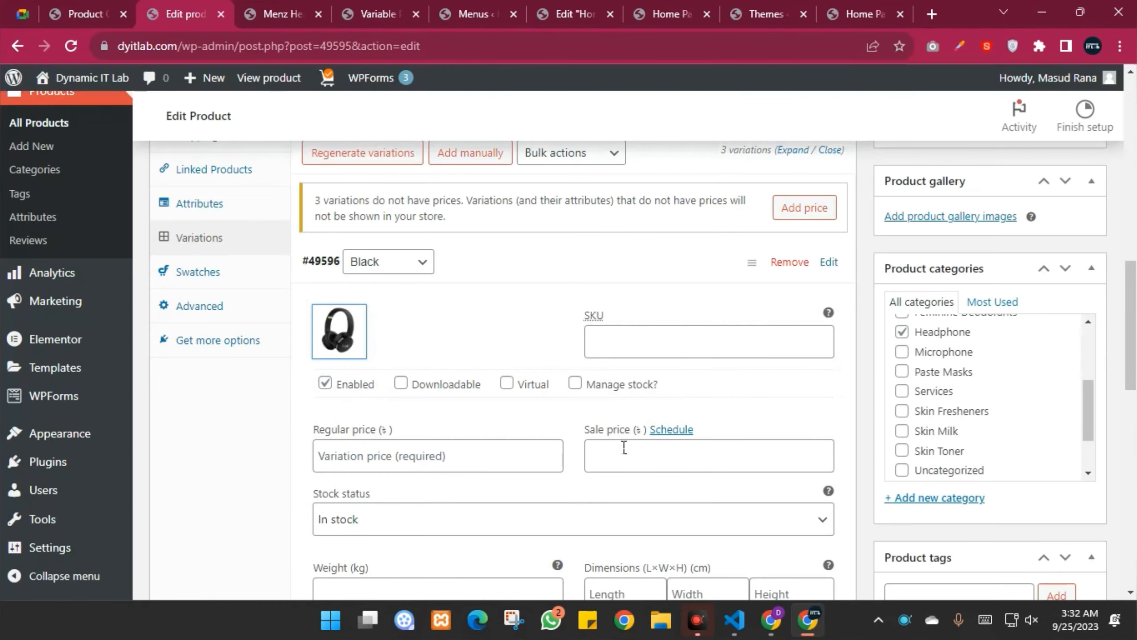
# Step: Enable stock management for the Black variation and set its stock quantity to 1000
pyautogui.scroll(-2, 639, 370)
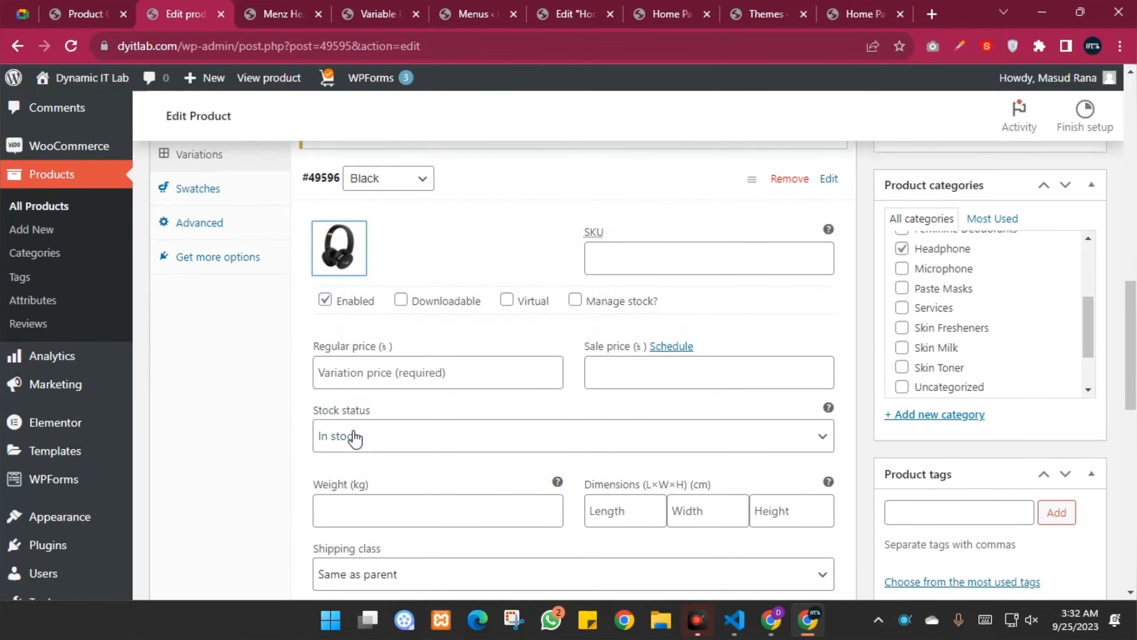
pyautogui.click(575, 300)
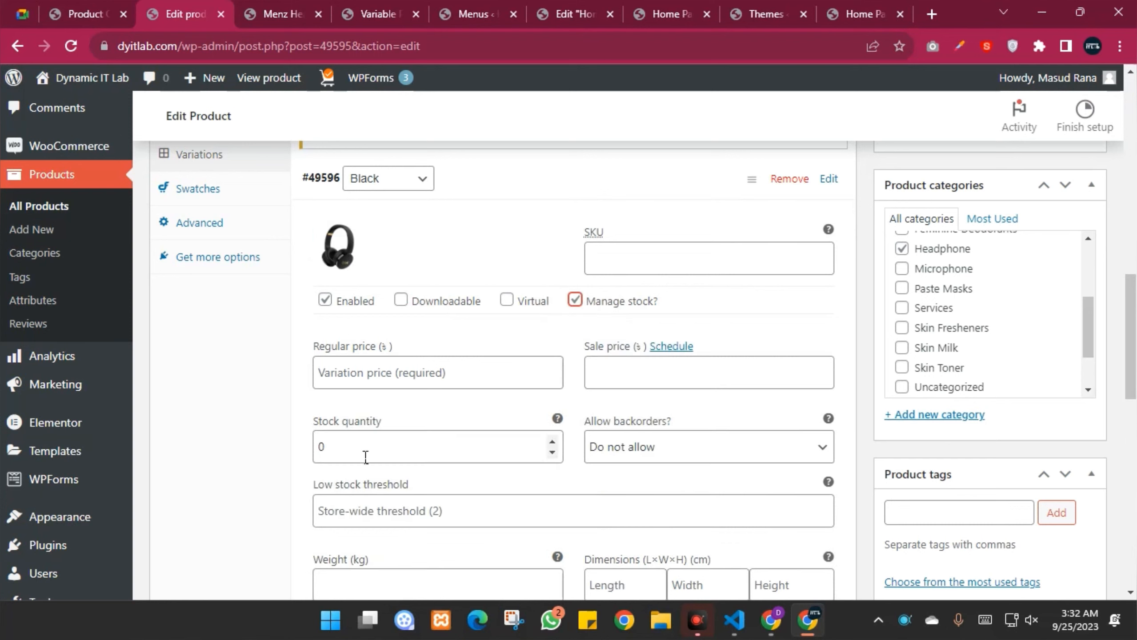
pyautogui.moveTo(364, 450); pyautogui.dragTo(298, 448)
pyautogui.write('1000')
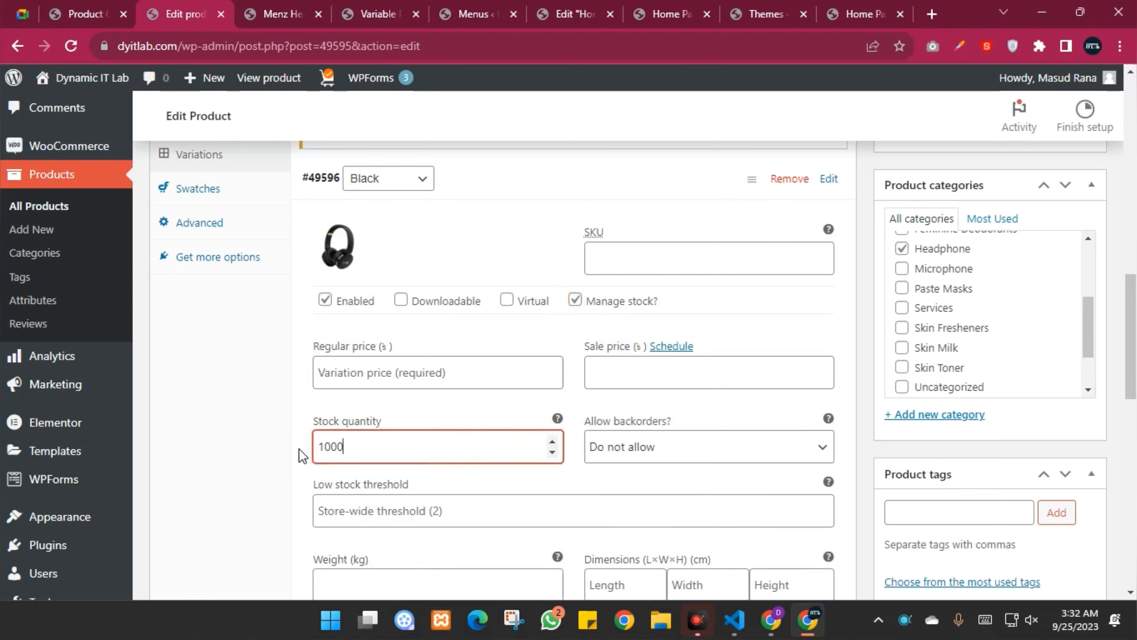
# Step: Set the Black variation's regular price to 6000 and leave its sale price empty
pyautogui.click(383, 375)
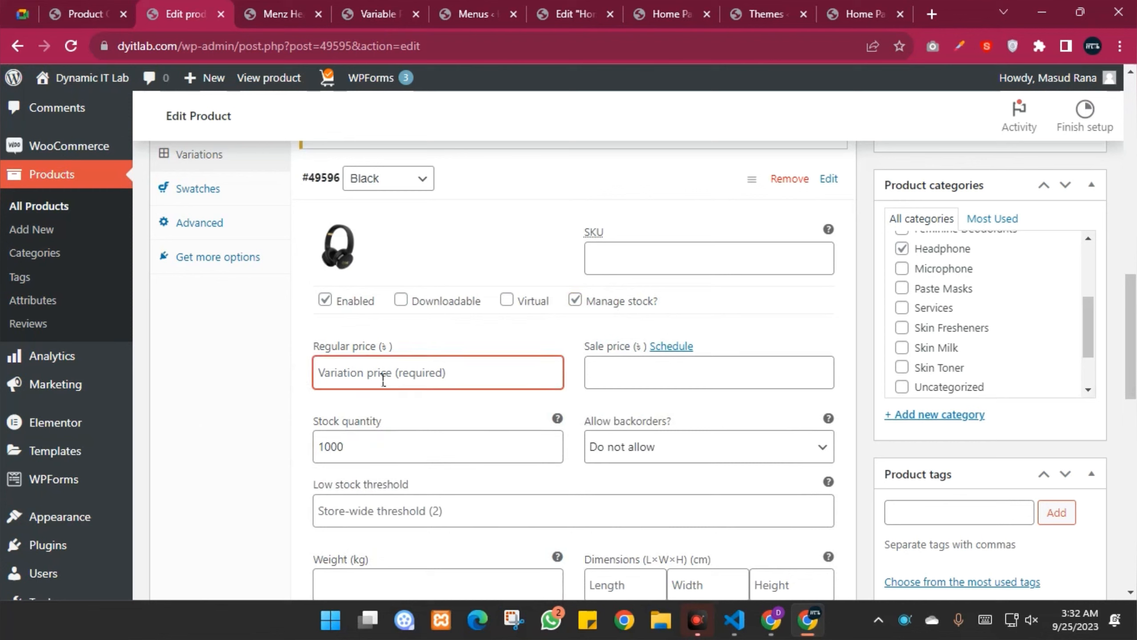
pyautogui.write('6000')
pyautogui.click(629, 371)
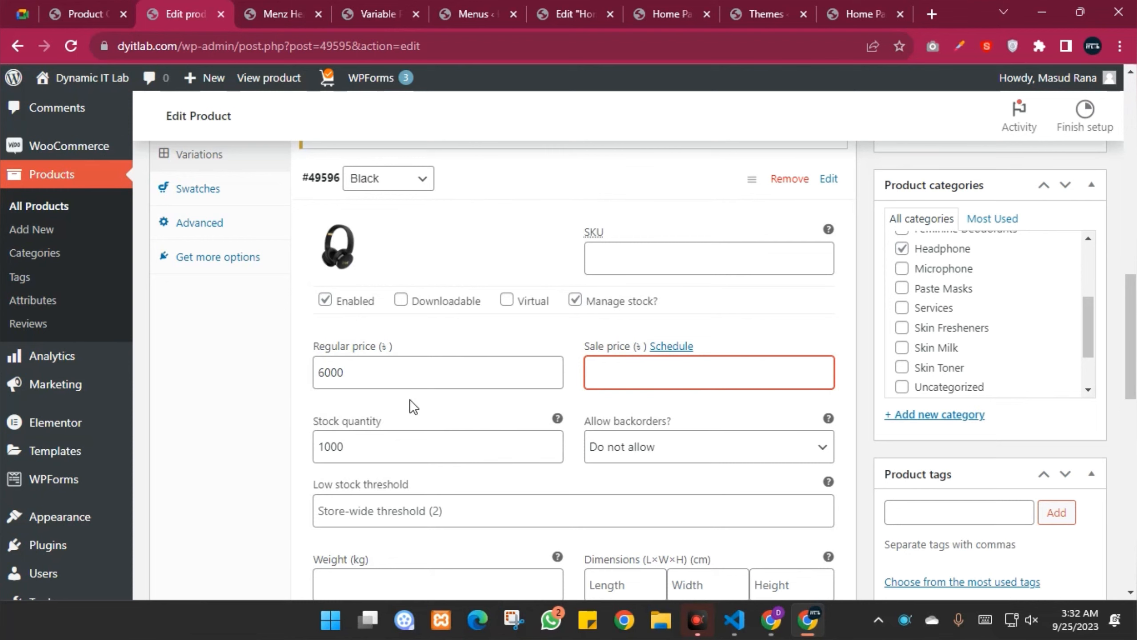
# Step: Expand the Blue variation and set its image to the green boAt headphone picture from the media library
pyautogui.scroll(-5, 410, 404)
pyautogui.scroll(-3, 542, 383)
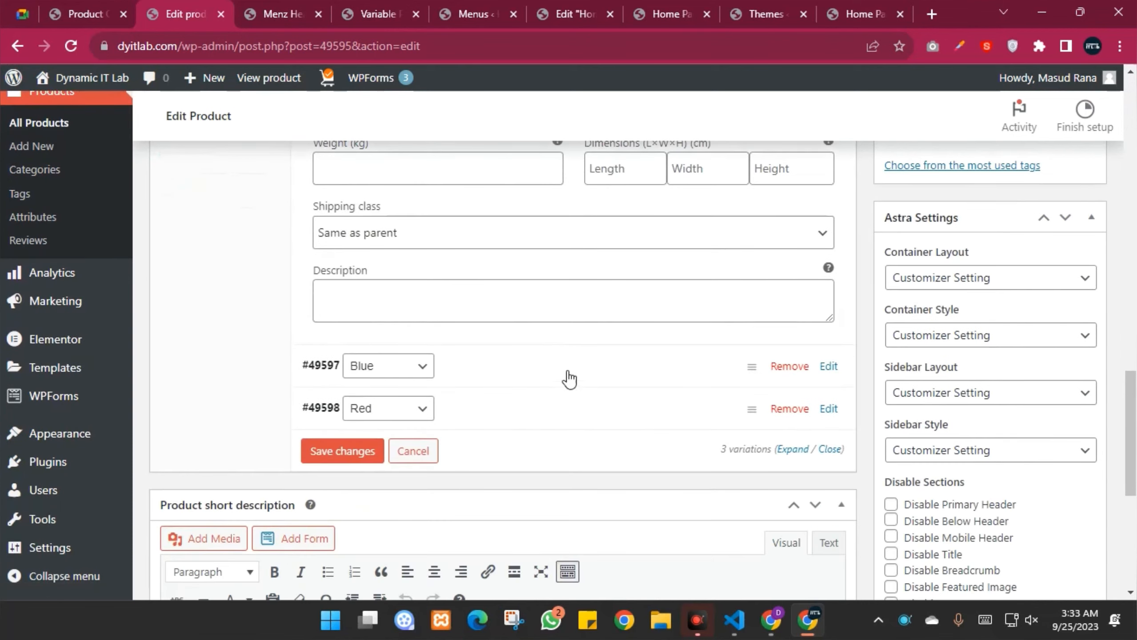
pyautogui.click(518, 365)
pyautogui.scroll(-3, 522, 363)
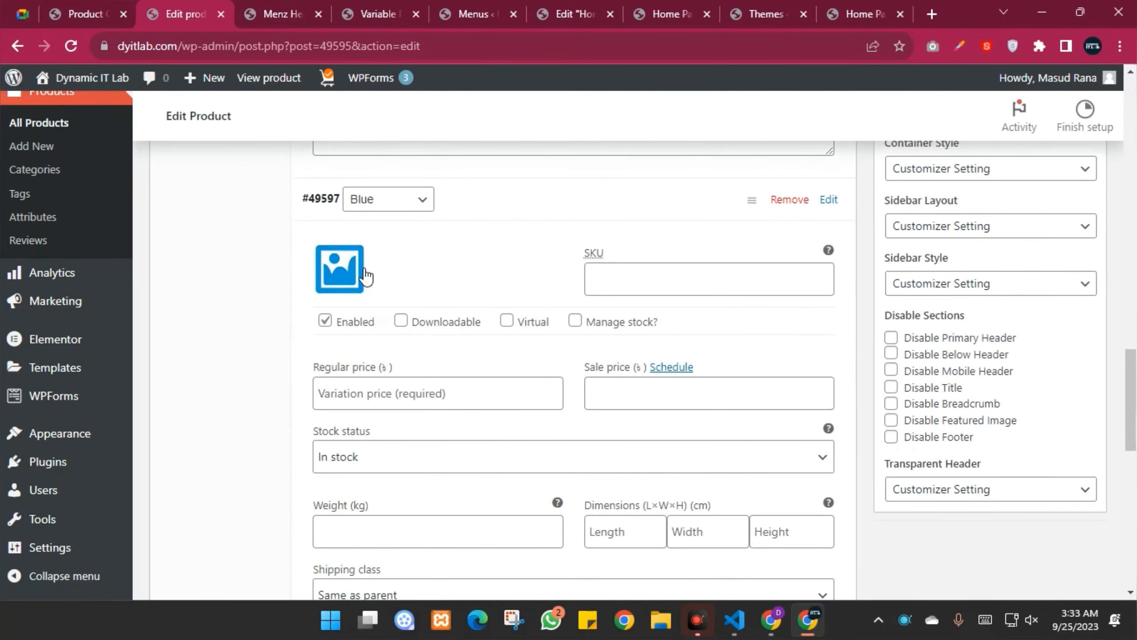
pyautogui.click(365, 276)
pyautogui.scroll(-5, 520, 401)
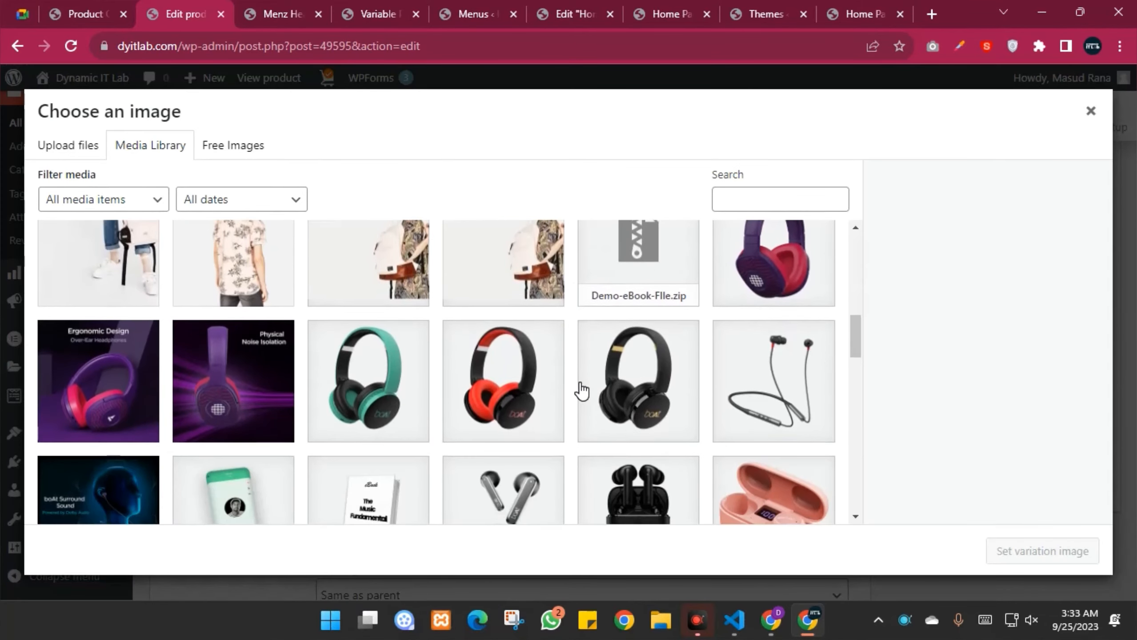
pyautogui.scroll(-2, 580, 389)
pyautogui.click(383, 316)
pyautogui.click(1044, 552)
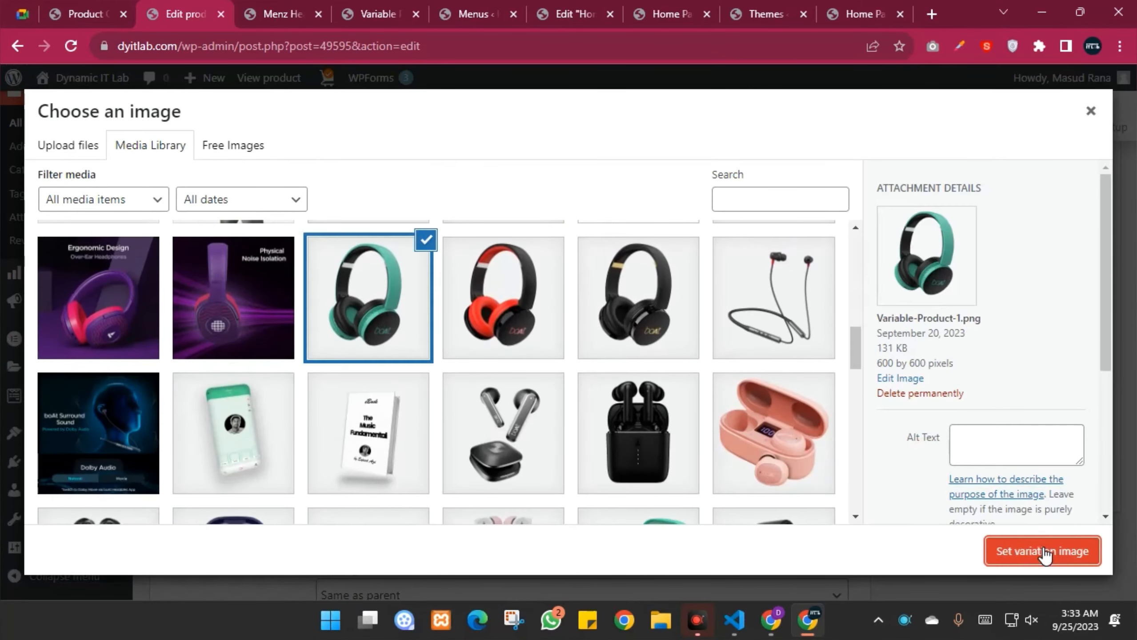
# Step: Enable stock management for the Blue variation with a stock quantity of 1000 and a regular price of 5500
pyautogui.click(574, 322)
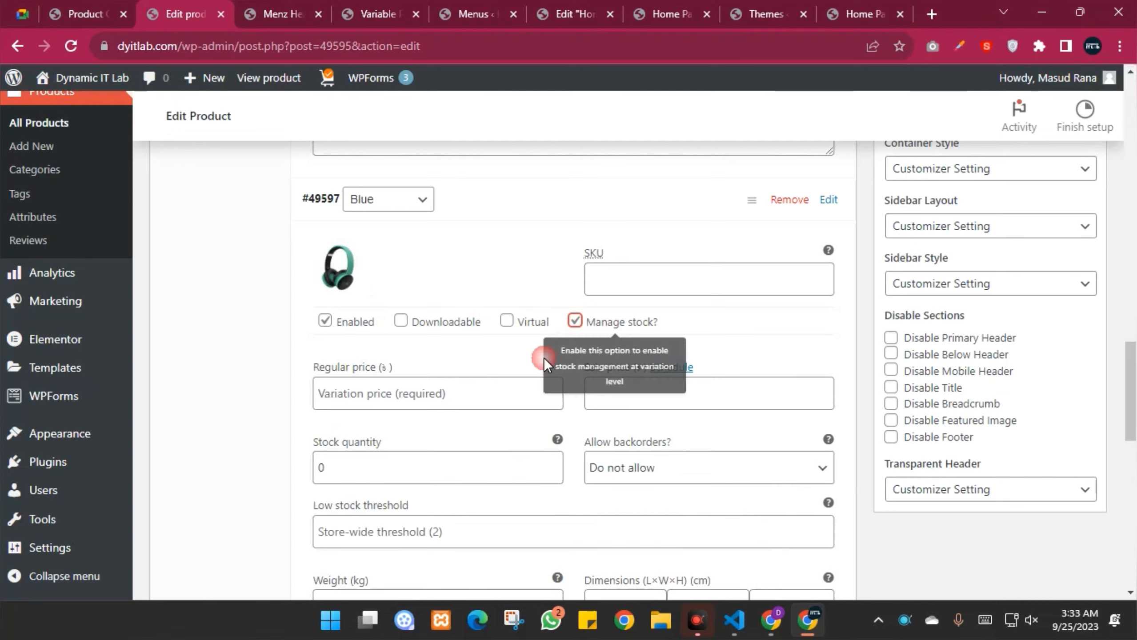
pyautogui.doubleClick(382, 460)
pyautogui.write('1000')
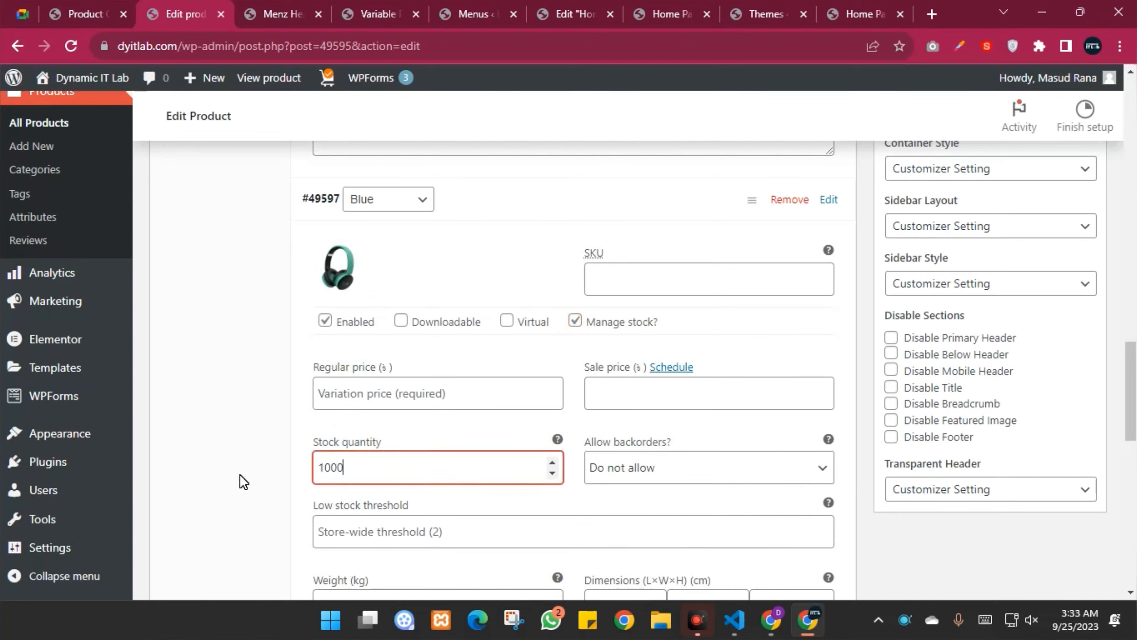
pyautogui.click(355, 406)
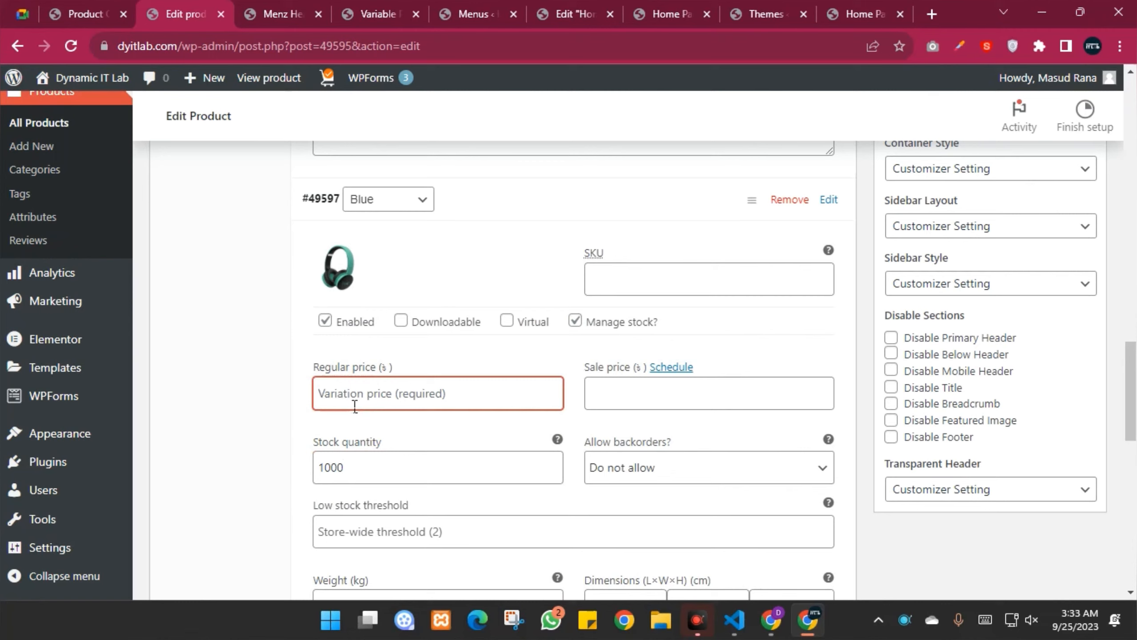
pyautogui.write('5500')
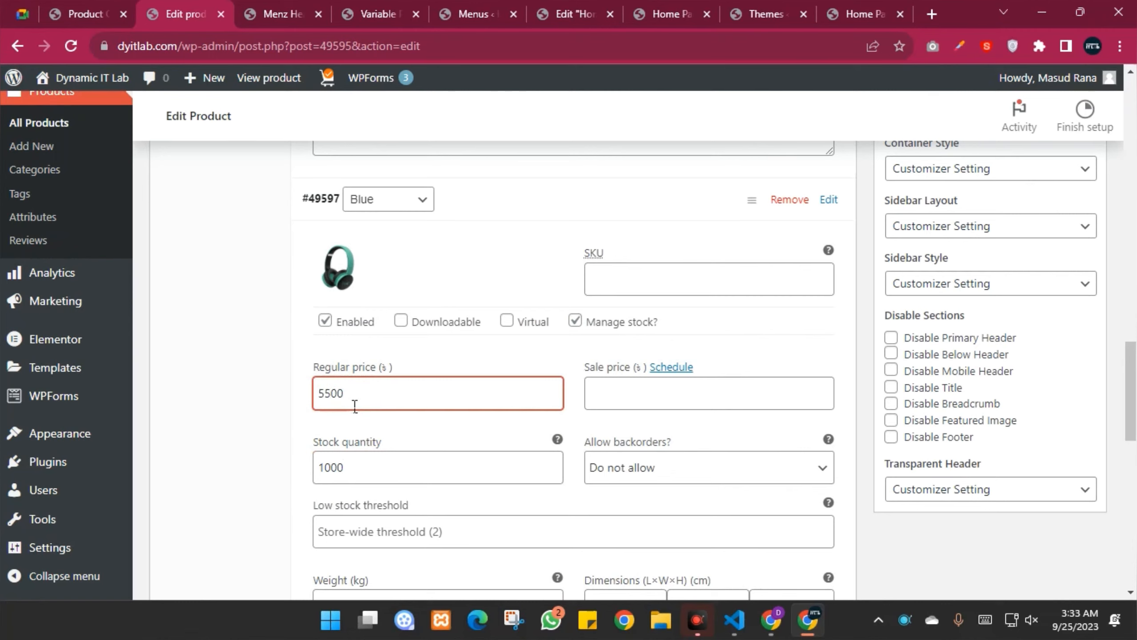
# Step: Expand the Red variation and set its image to the red boAt headphone picture from the media library
pyautogui.scroll(-9, 355, 406)
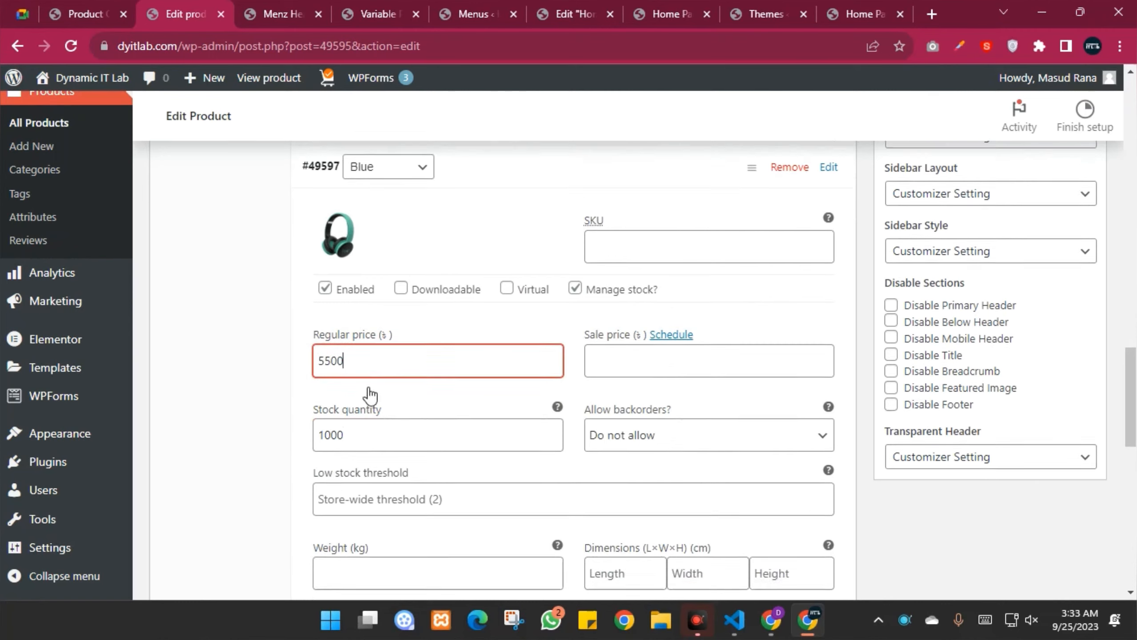
pyautogui.click(509, 390)
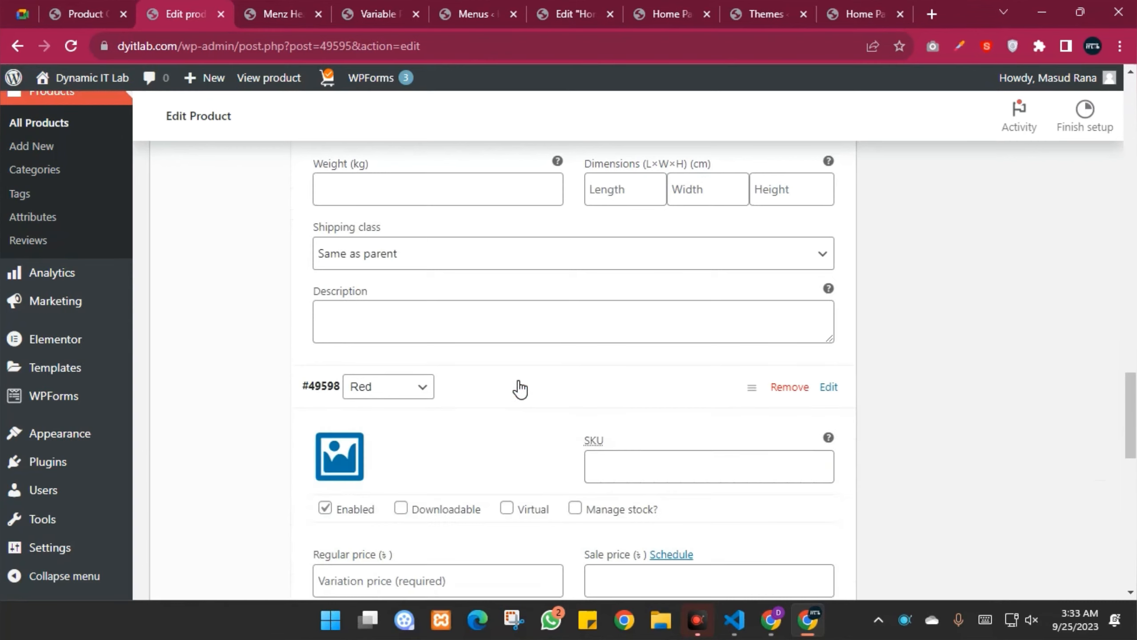
pyautogui.scroll(-4, 448, 354)
pyautogui.click(338, 296)
pyautogui.click(524, 298)
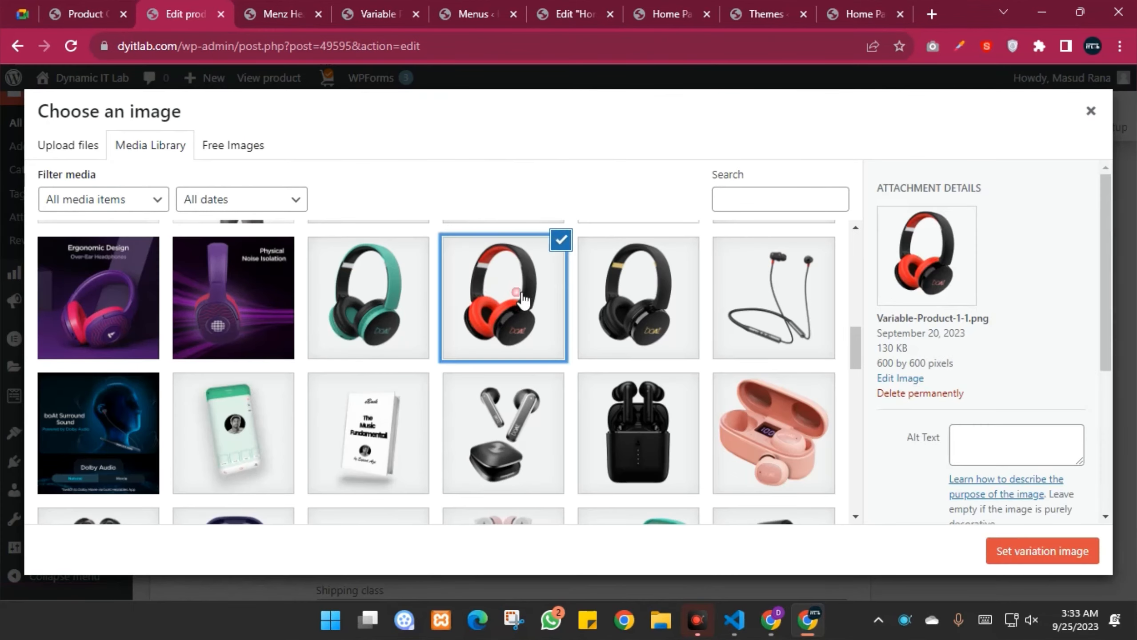
pyautogui.click(1039, 553)
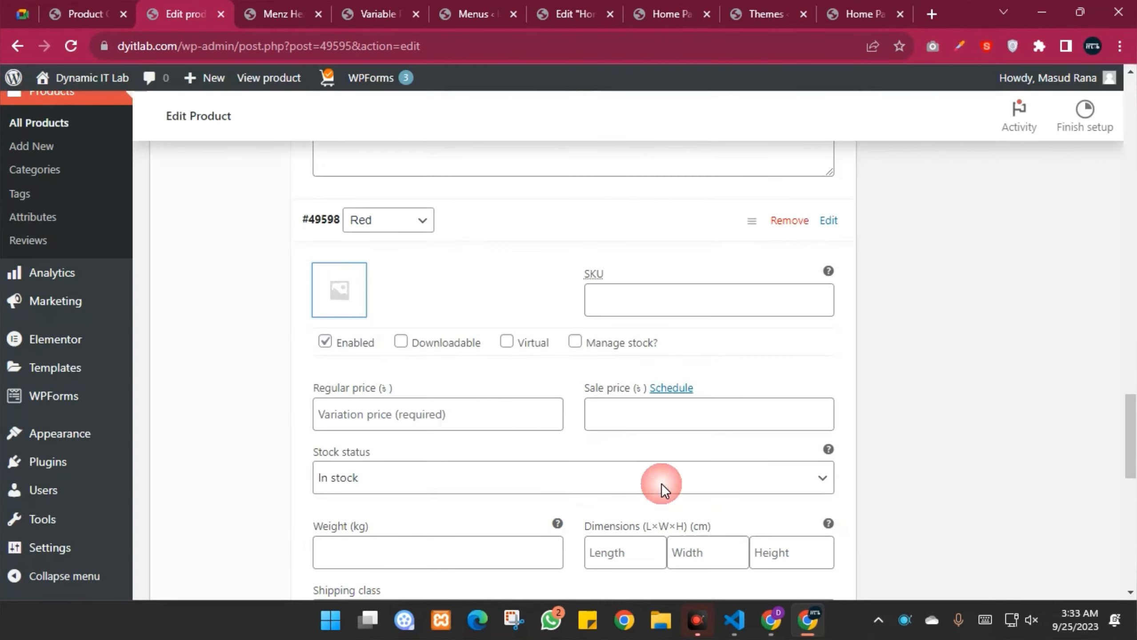
# Step: Enable stock management for the Red variation with a regular price of 5200 and a stock quantity of 1500
pyautogui.click(574, 342)
pyautogui.click(372, 426)
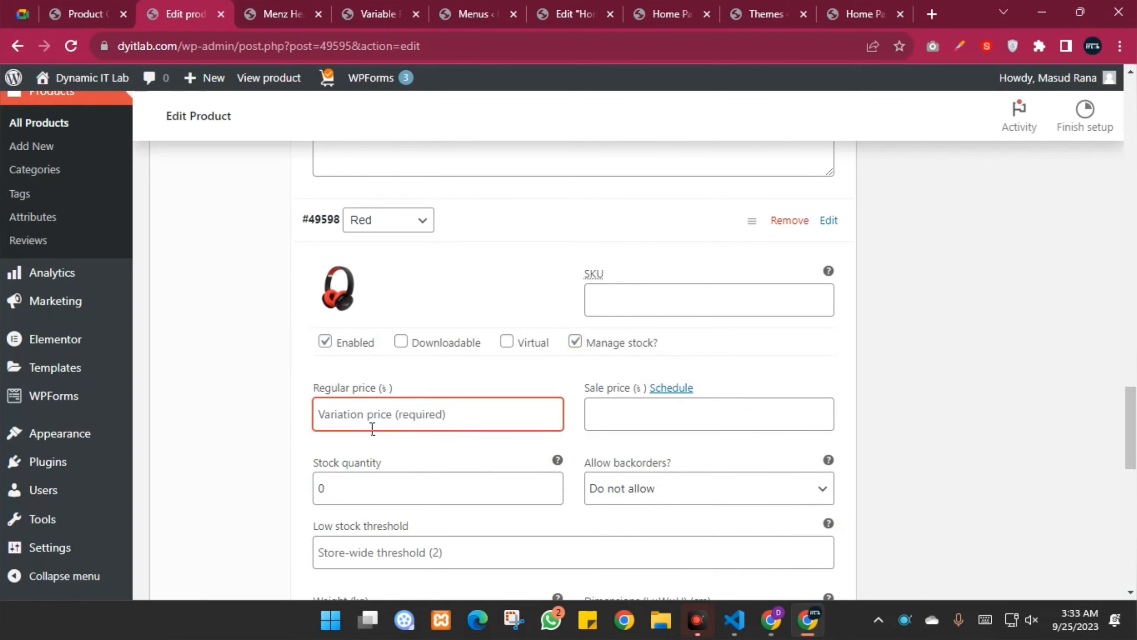
pyautogui.write('5200')
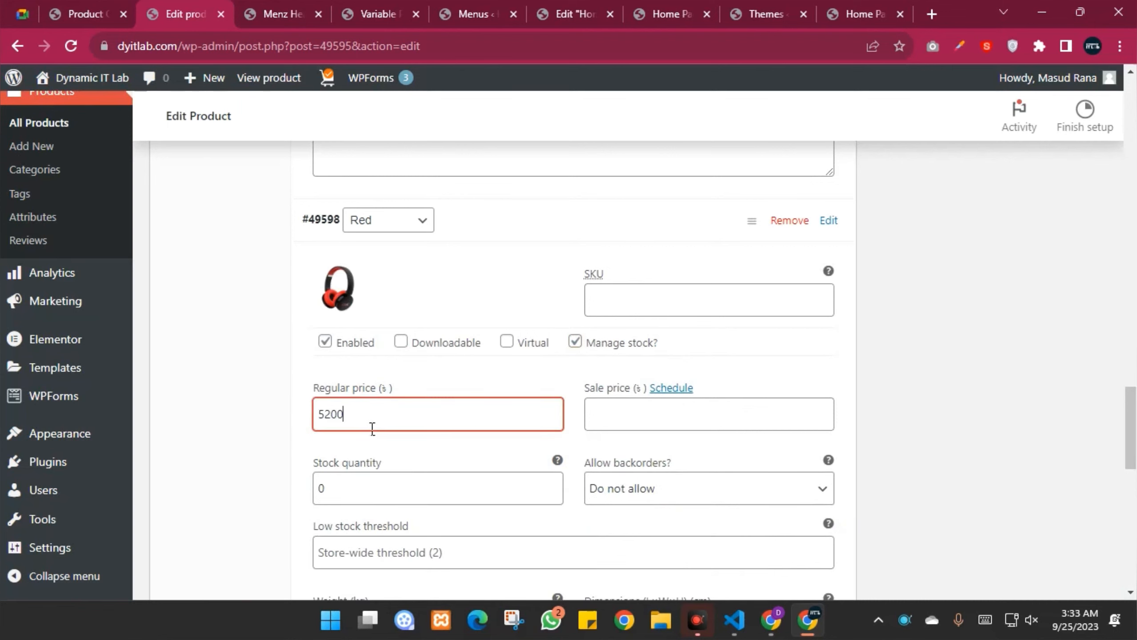
pyautogui.scroll(1, 381, 422)
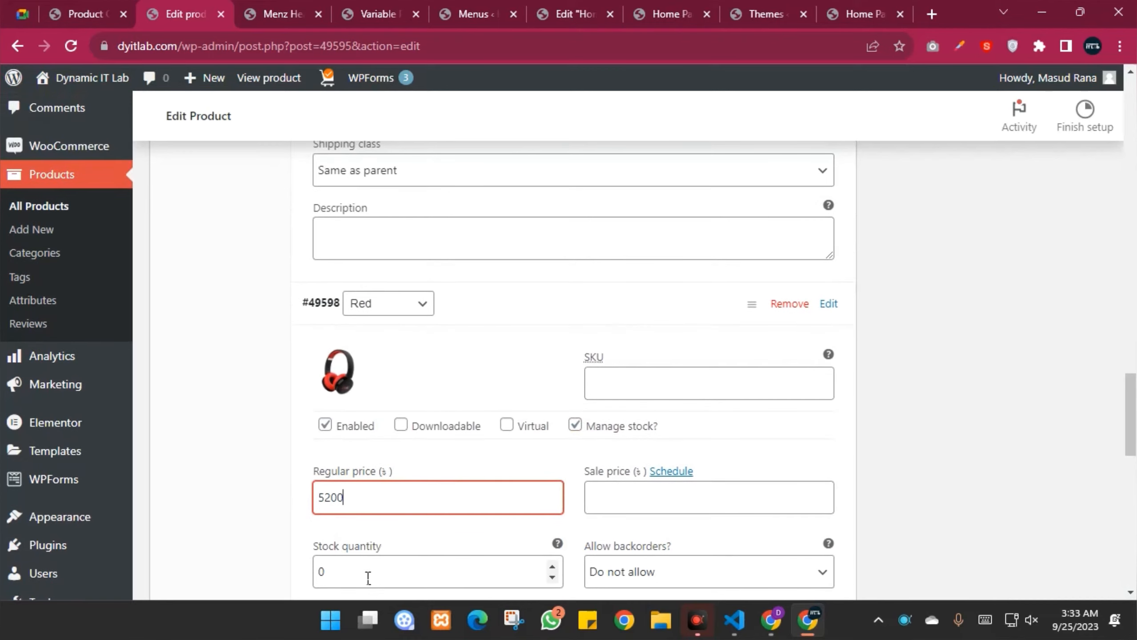
pyautogui.moveTo(364, 576); pyautogui.dragTo(273, 568)
pyautogui.scroll(-3, 274, 566)
pyautogui.scroll(-1, 278, 564)
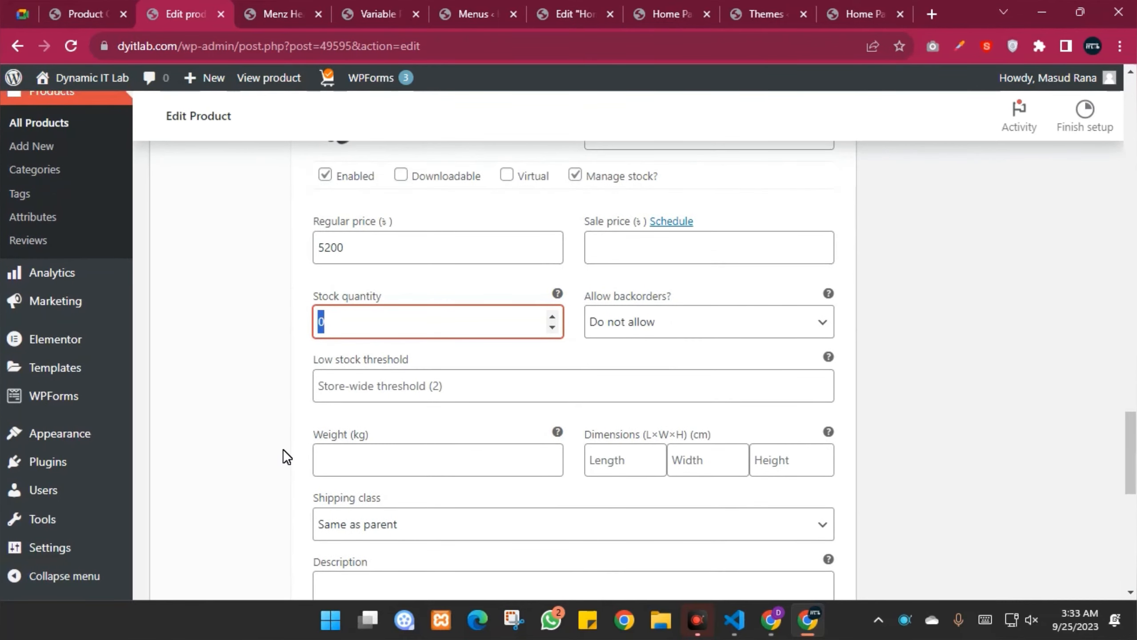
pyautogui.write('15000')
pyautogui.press('BackSpace')
pyautogui.click(274, 394)
# Step: Save the changes to all variations and update the Menz Headphone product
pyautogui.scroll(-5, 274, 394)
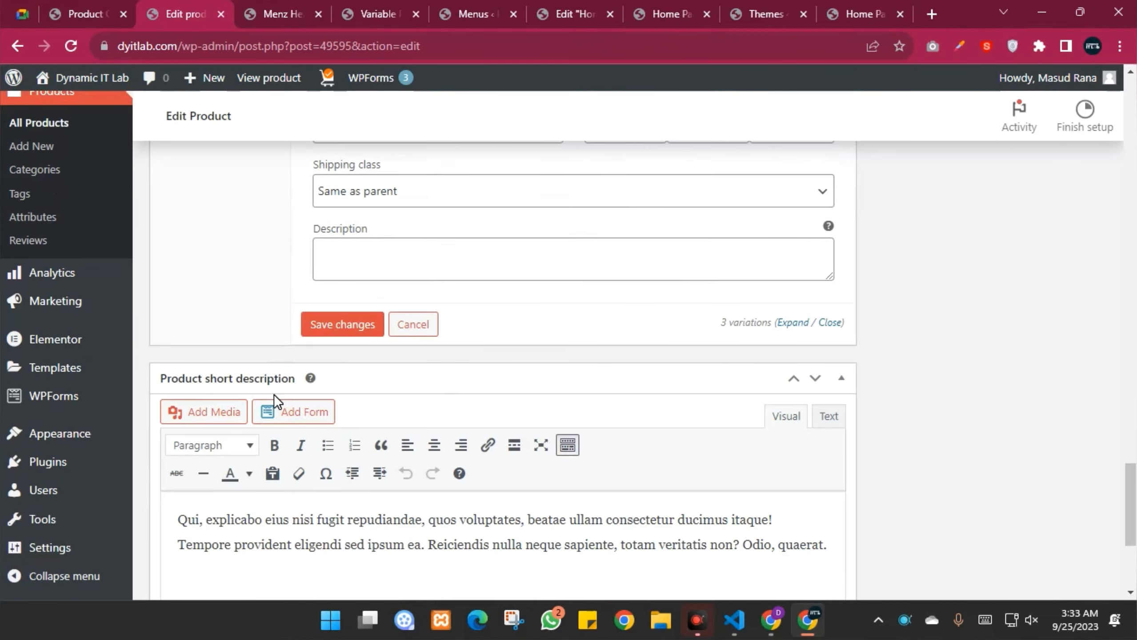
pyautogui.click(342, 325)
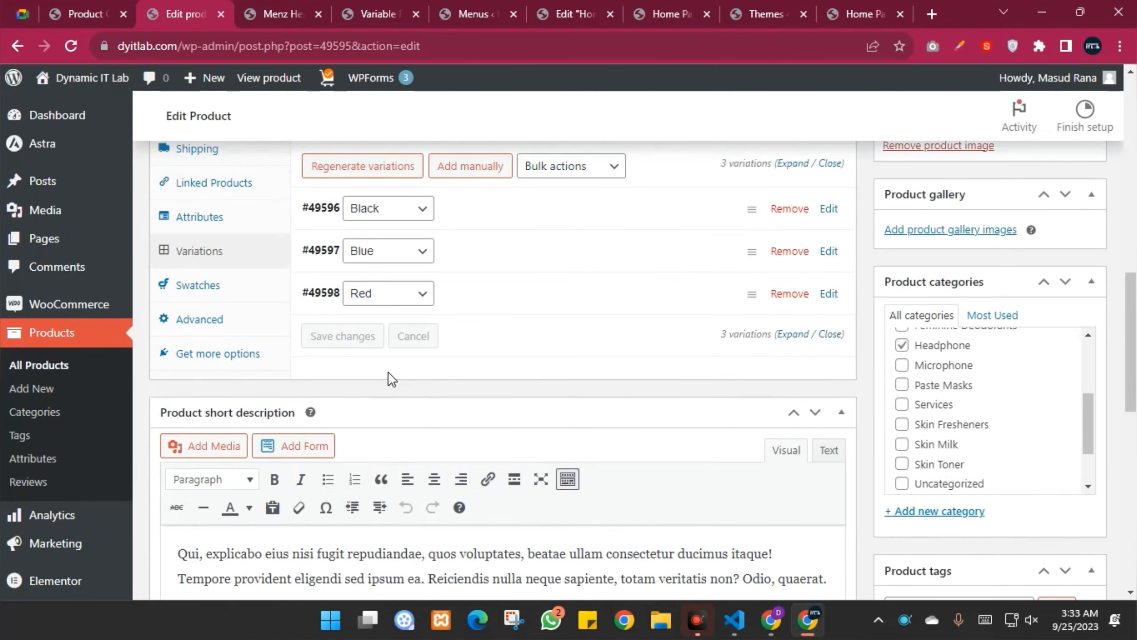
pyautogui.scroll(10, 555, 365)
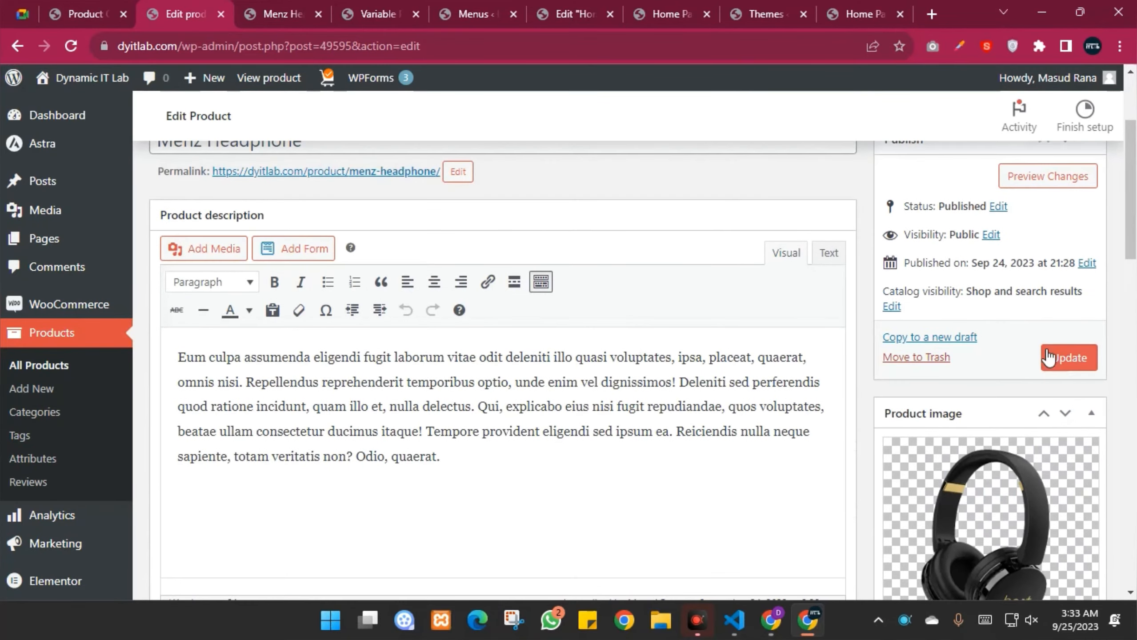
pyautogui.click(1067, 359)
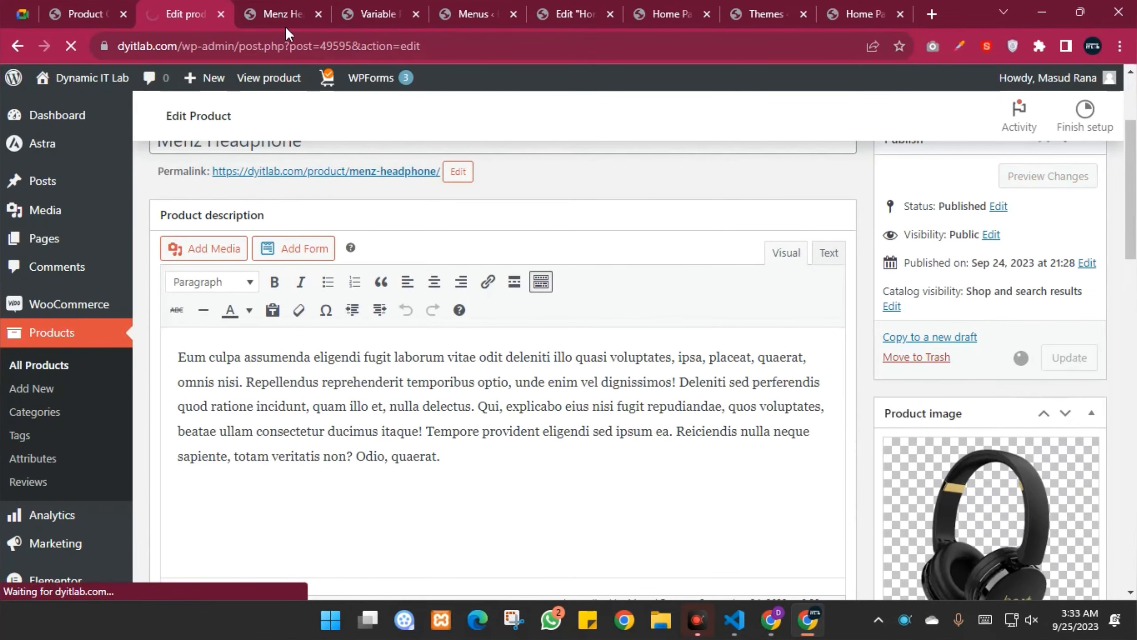
# Step: Reload the Menz Headphone storefront page to view the updated variable product
pyautogui.click(284, 11)
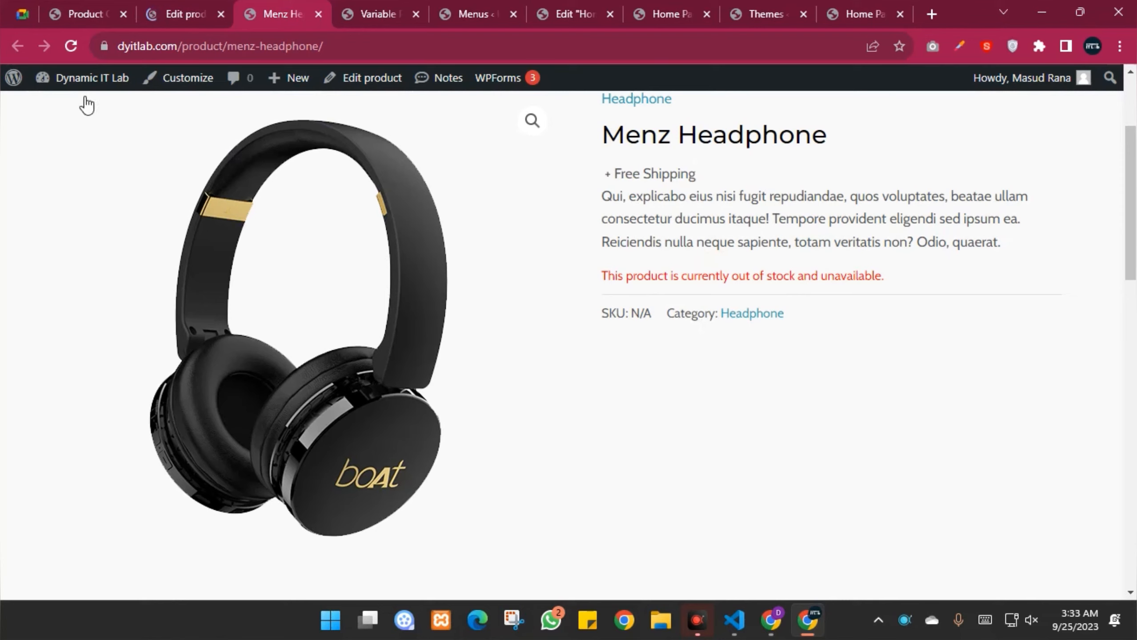
pyautogui.click(69, 49)
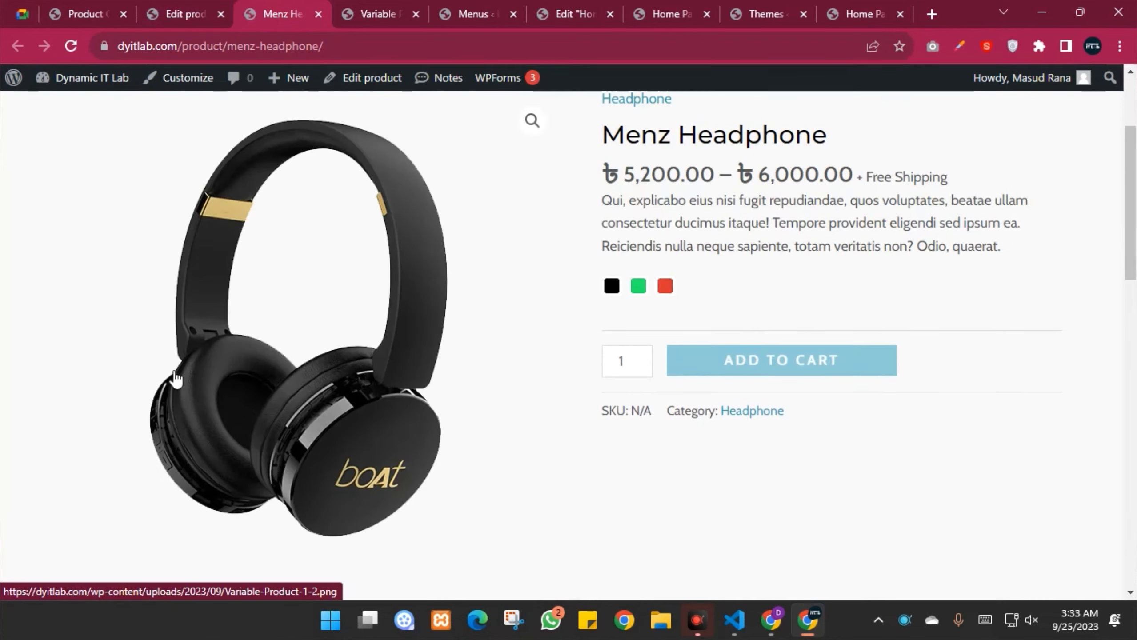
pyautogui.scroll(1, 836, 565)
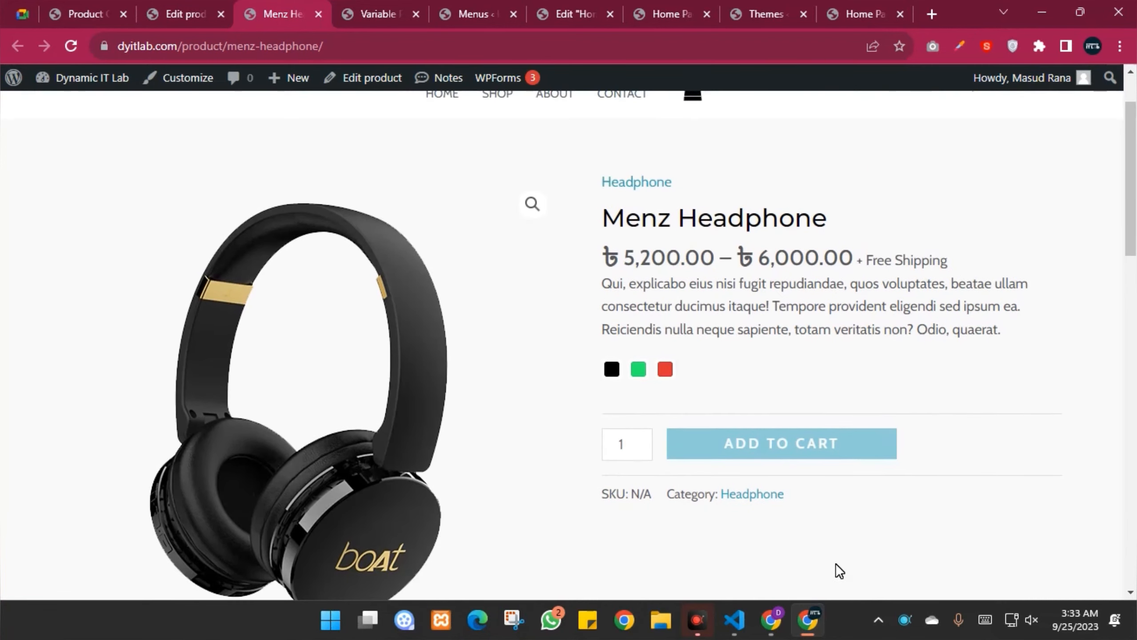
# Step: Try to add the headphone to the cart without choosing a color, and dismiss the alert
pyautogui.click(784, 449)
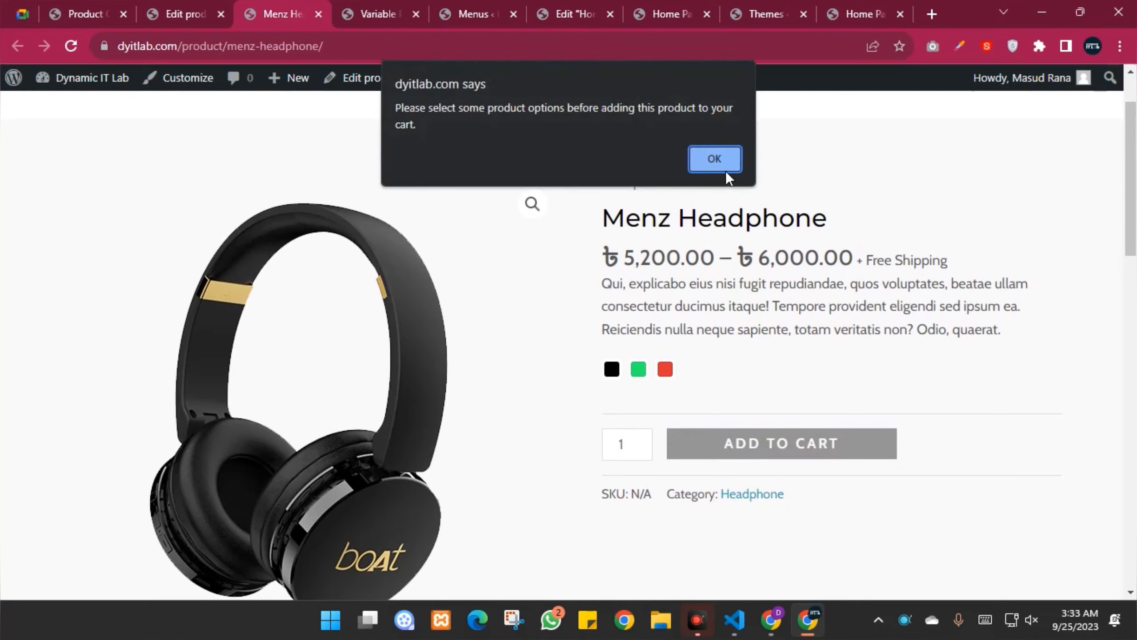
pyautogui.click(722, 158)
pyautogui.click(638, 370)
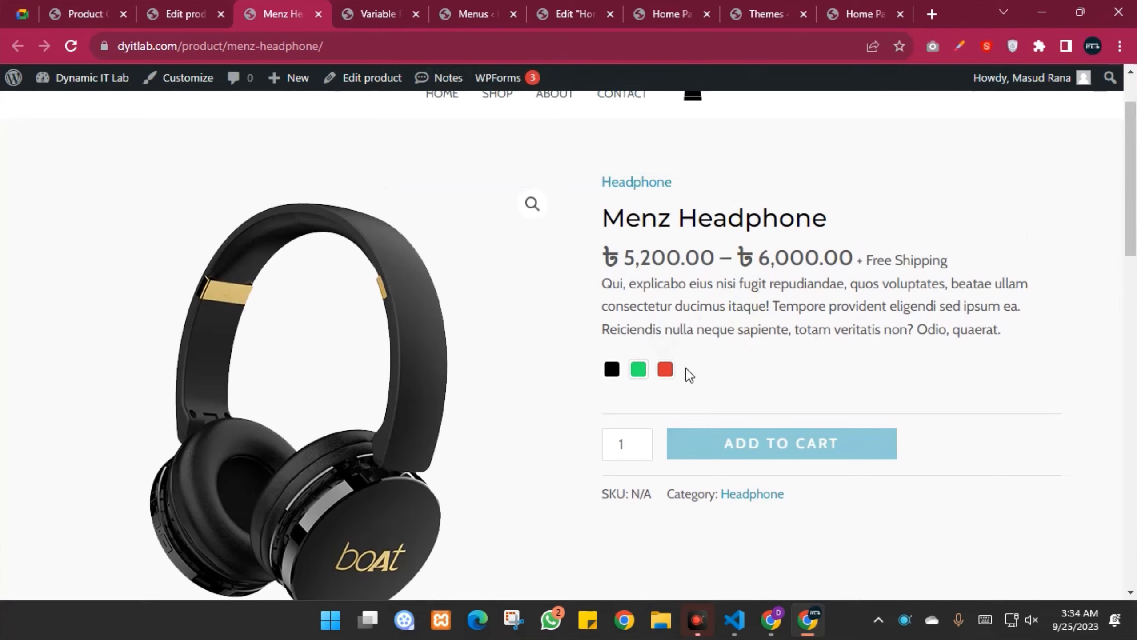
# Step: Examine the product's title, price range, shipping note, short description and color swatches on the storefront page
pyautogui.scroll(-2, 917, 357)
pyautogui.scroll(2, 917, 358)
pyautogui.moveTo(623, 259); pyautogui.dragTo(876, 274)
pyautogui.click(664, 267)
pyautogui.moveTo(624, 259); pyautogui.dragTo(685, 260)
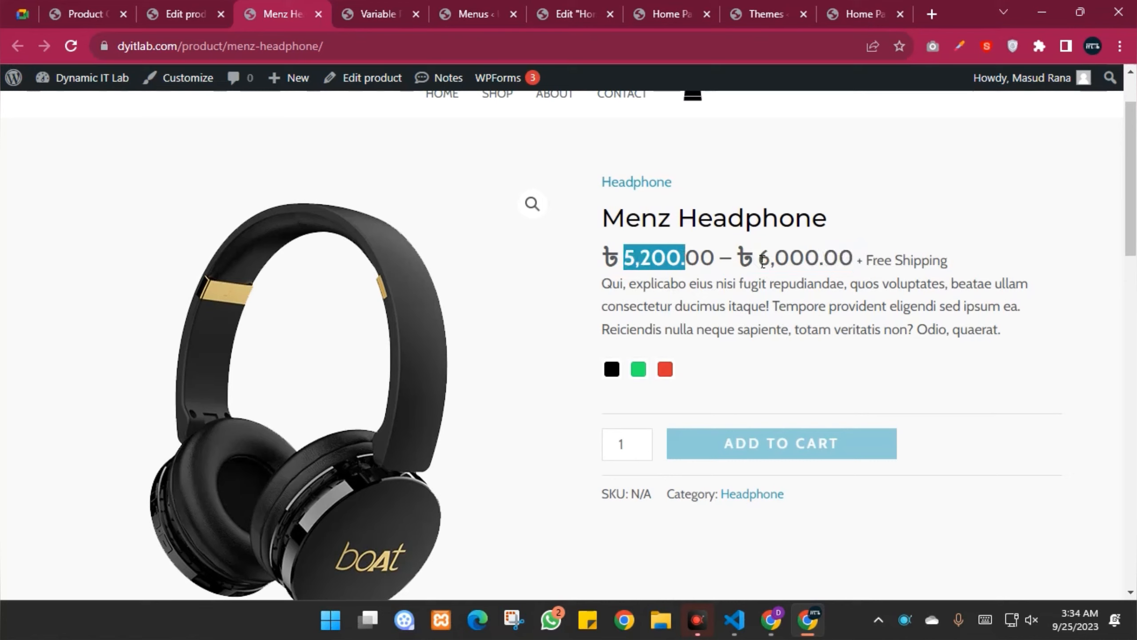
pyautogui.moveTo(758, 260); pyautogui.dragTo(823, 261)
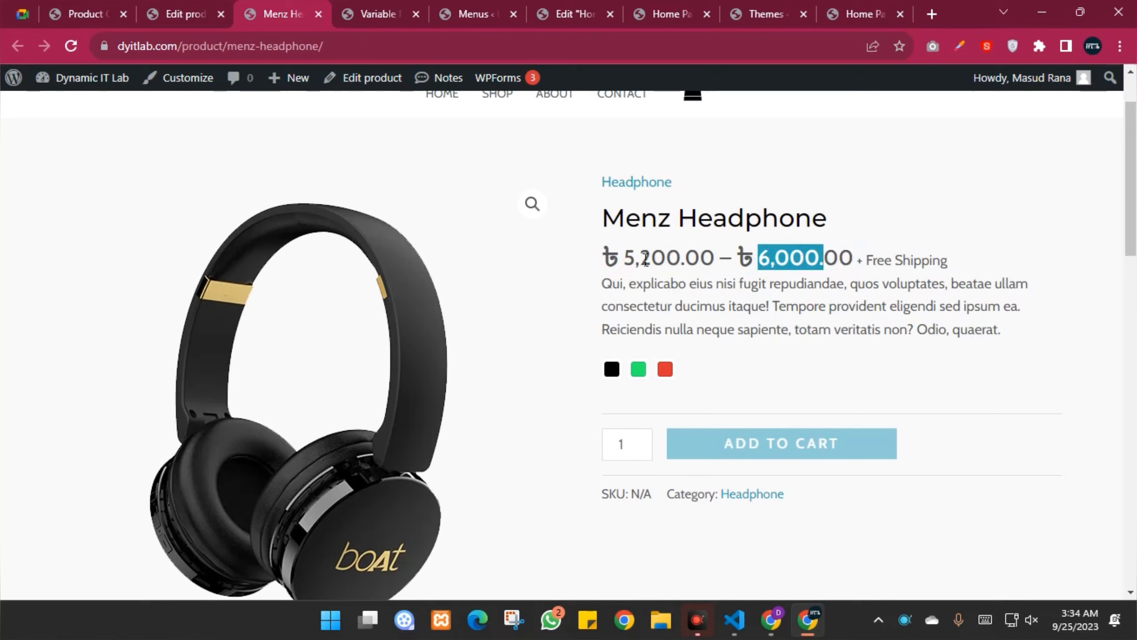
pyautogui.click(890, 363)
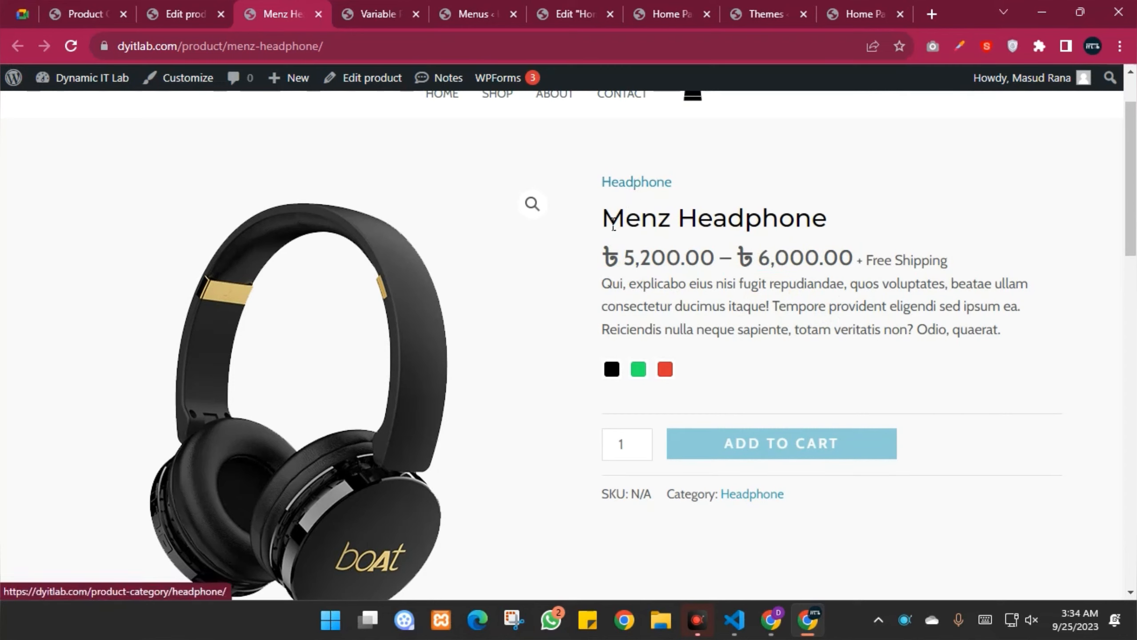
pyautogui.moveTo(602, 218); pyautogui.dragTo(830, 231)
pyautogui.moveTo(602, 259); pyautogui.dragTo(957, 264)
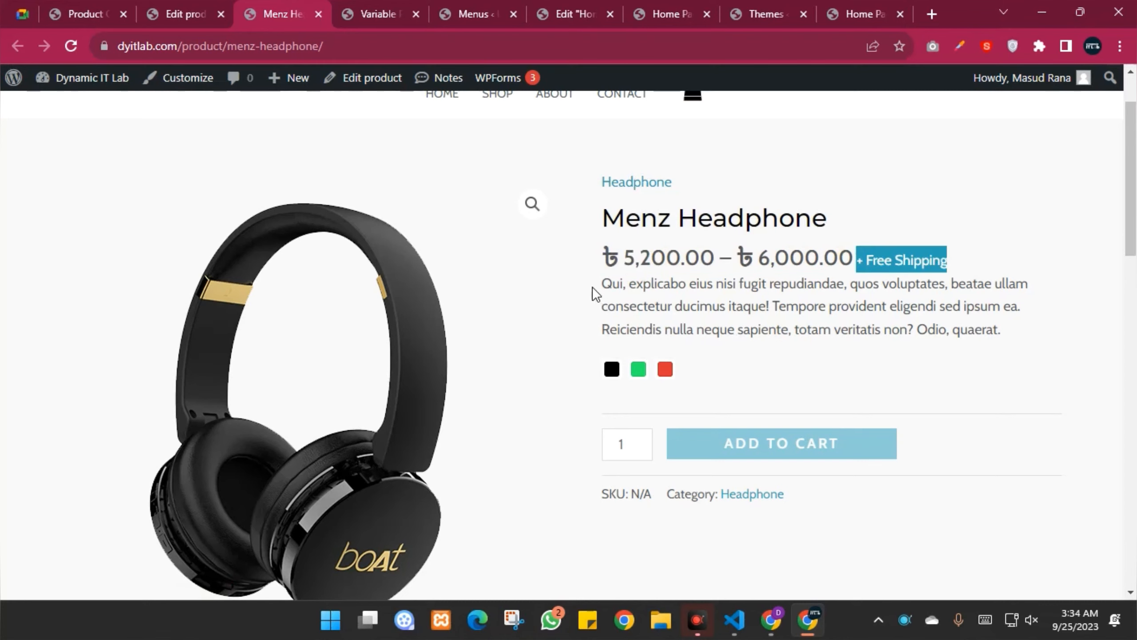
pyautogui.moveTo(787, 498); pyautogui.dragTo(708, 310)
pyautogui.click(678, 297)
# Step: Read the product's full description and the Color entry under its additional information
pyautogui.scroll(-10, 678, 297)
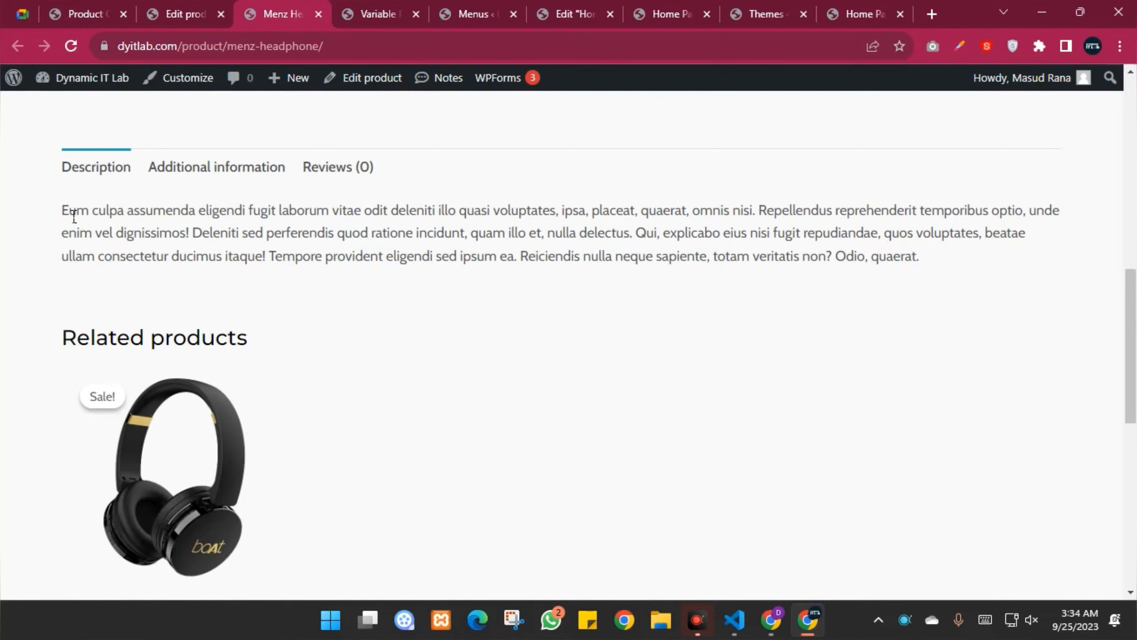
pyautogui.moveTo(73, 215); pyautogui.dragTo(909, 257)
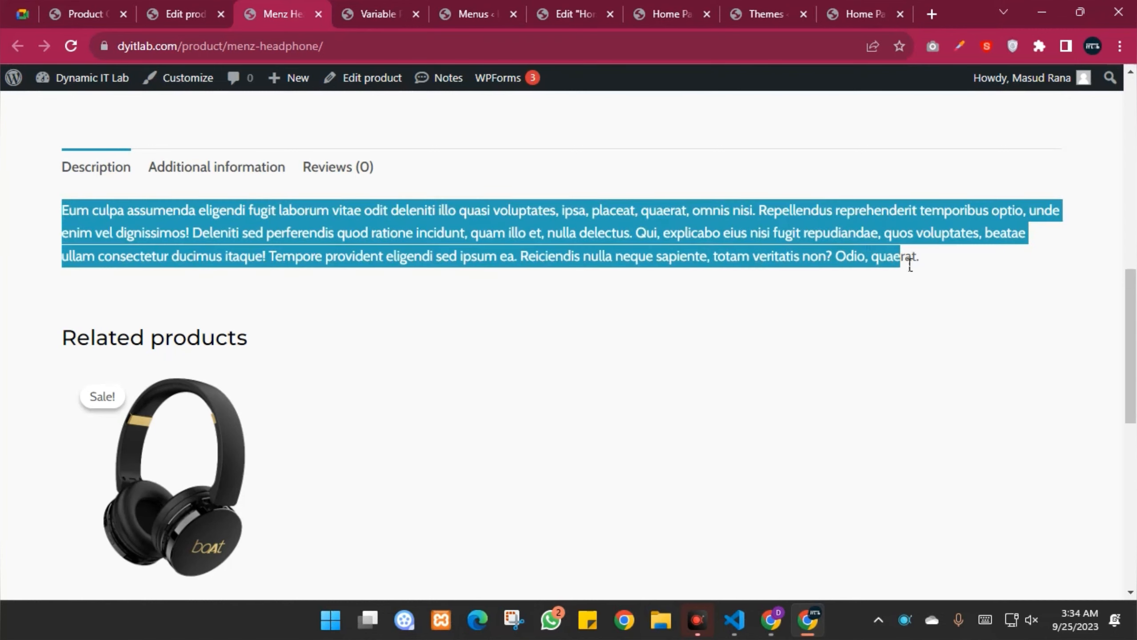
pyautogui.click(226, 171)
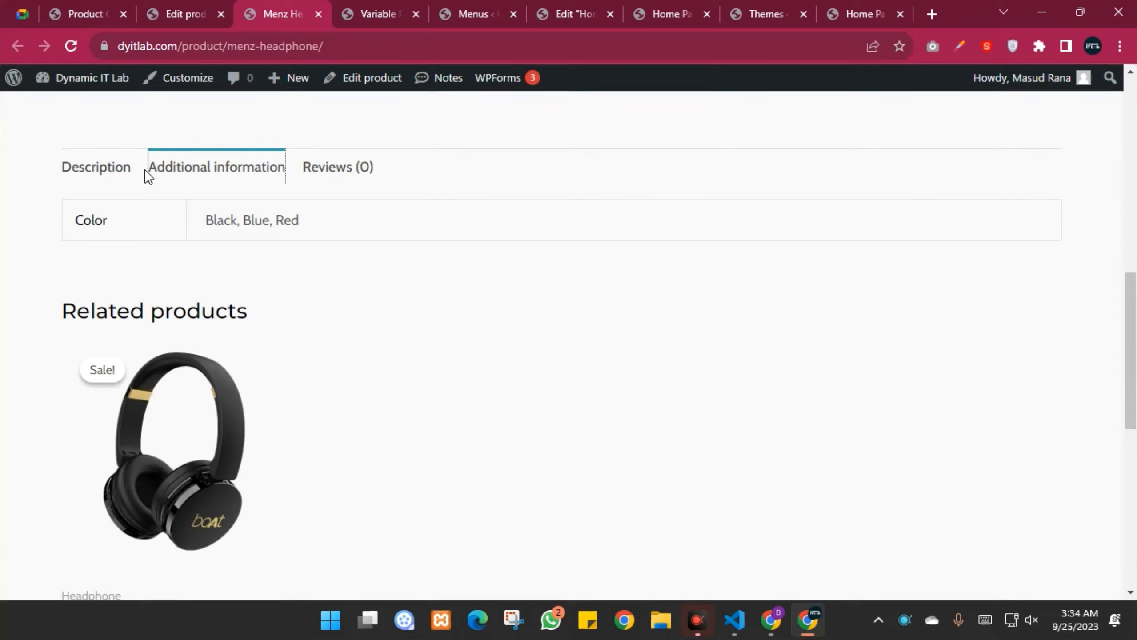
pyautogui.moveTo(114, 230); pyautogui.dragTo(312, 221)
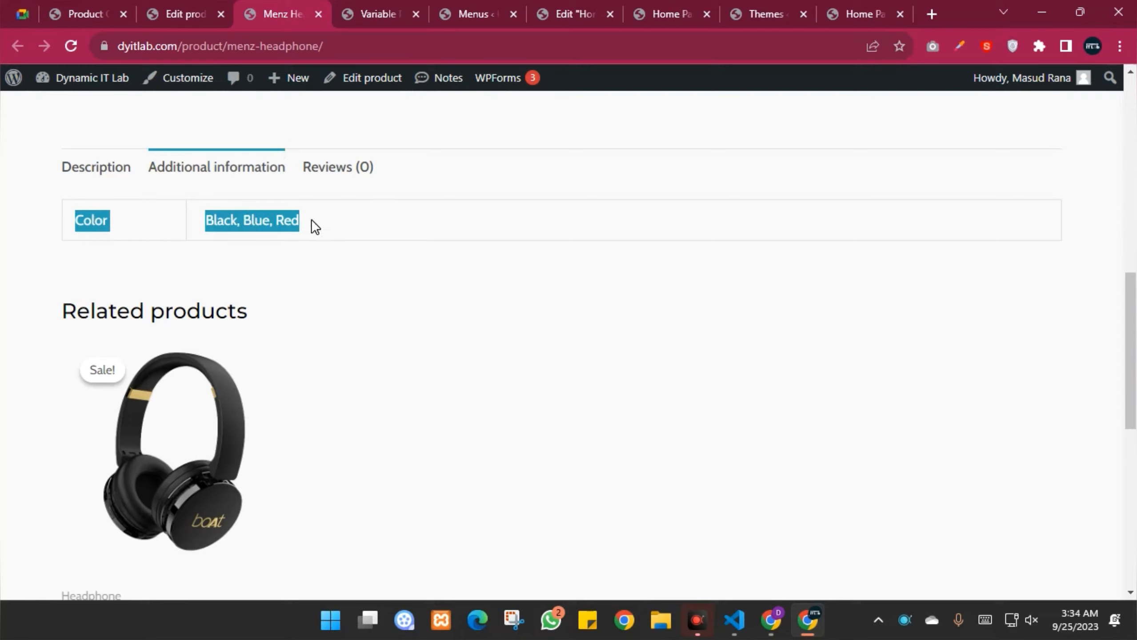
# Step: Choose the black color swatch for the headphone and check that variation's image, price and stock availability
pyautogui.click(111, 223)
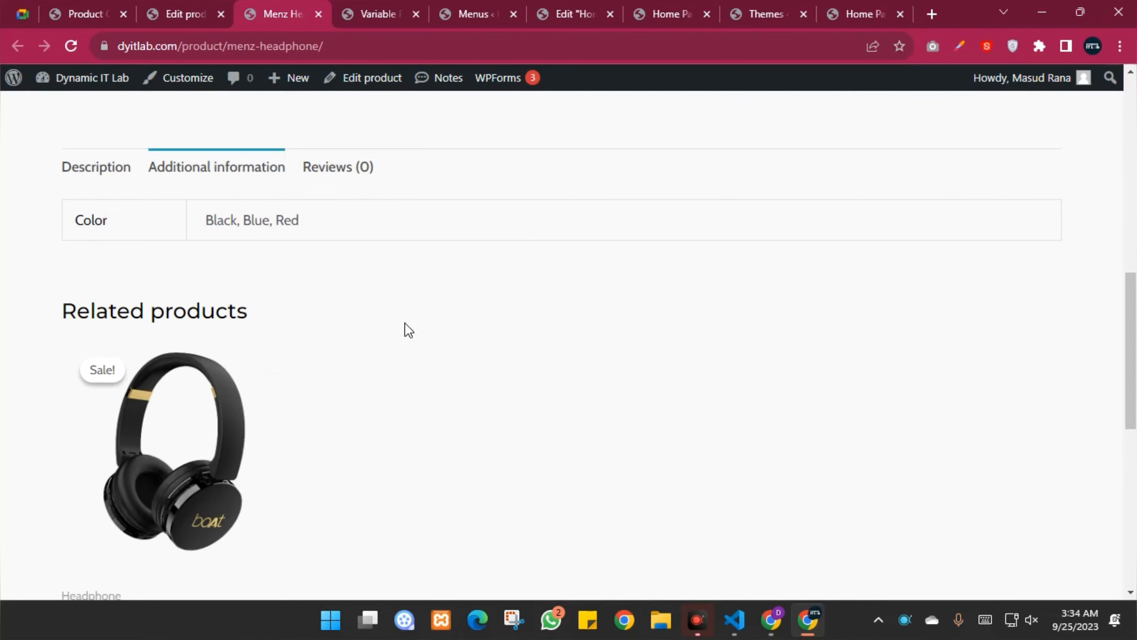
pyautogui.scroll(12, 537, 251)
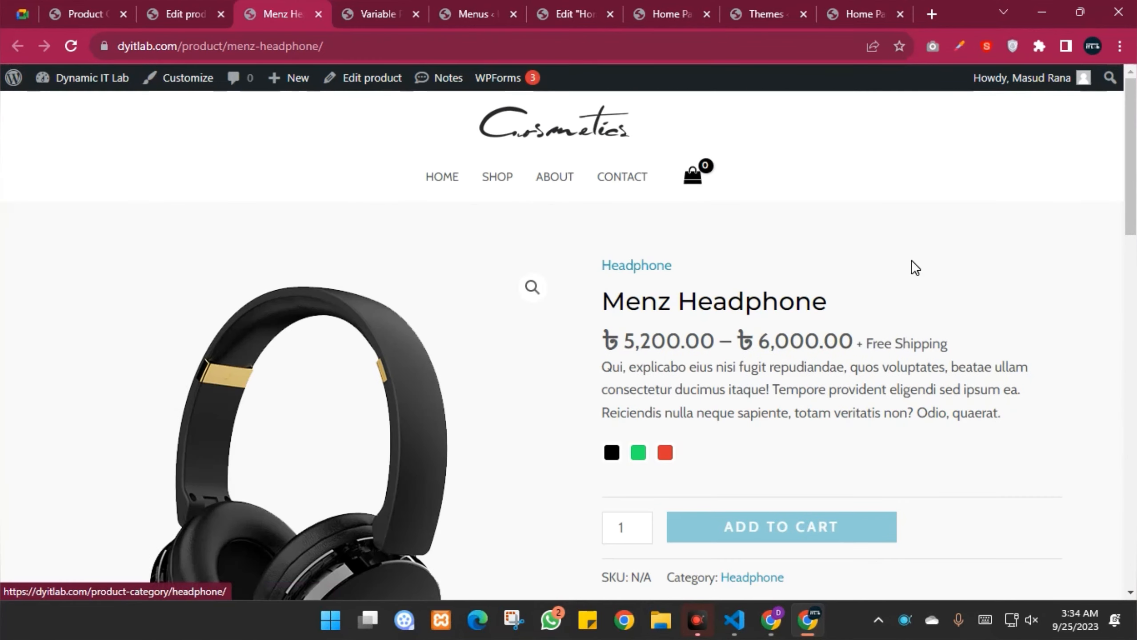
pyautogui.scroll(-3, 911, 265)
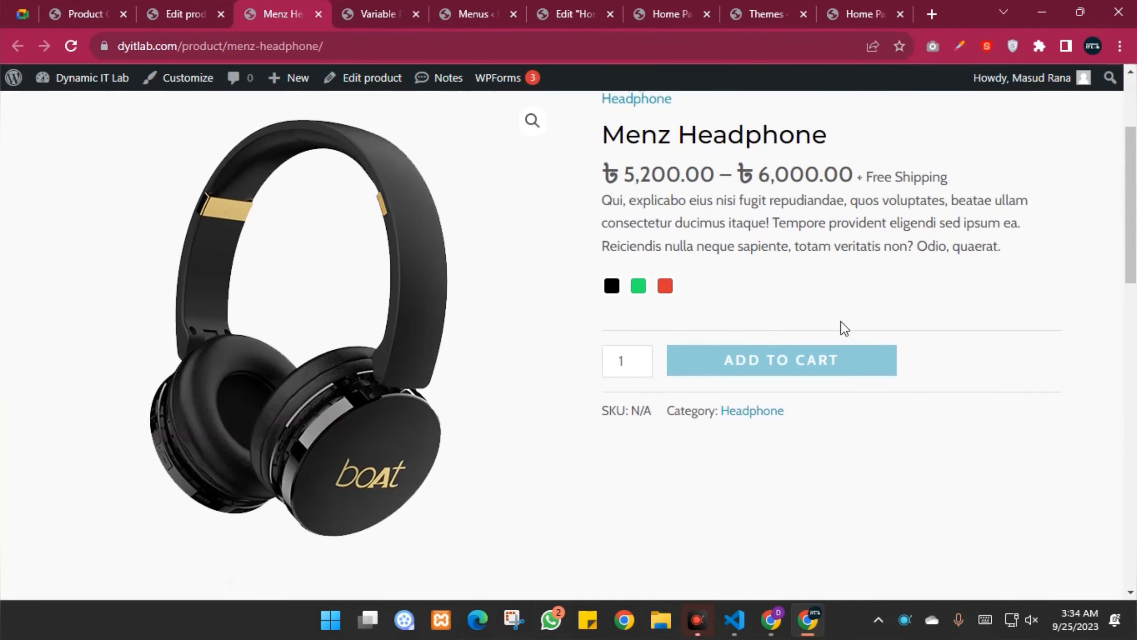
pyautogui.click(618, 289)
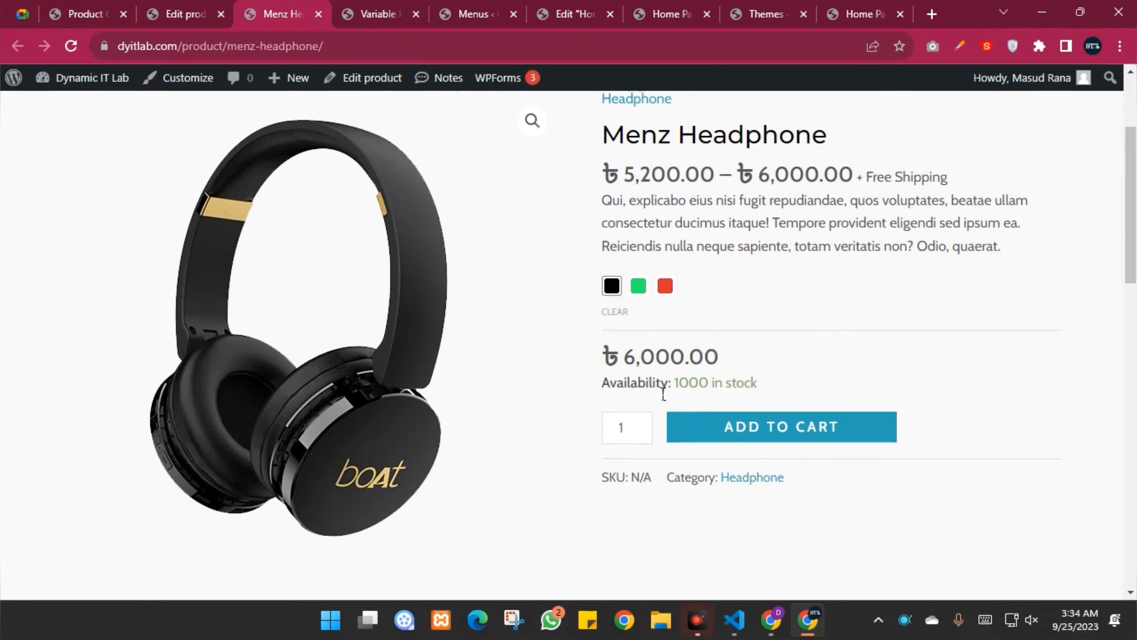
pyautogui.moveTo(685, 388); pyautogui.dragTo(779, 390)
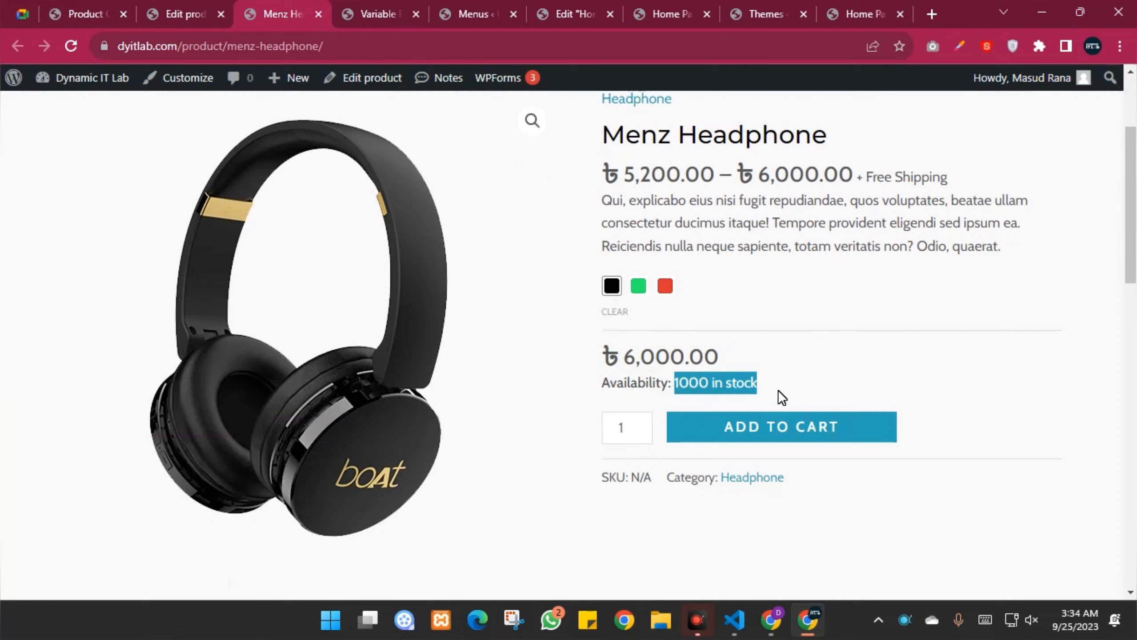
# Step: Switch to the green swatch of the headphone and check that variation's image and price
pyautogui.click(644, 287)
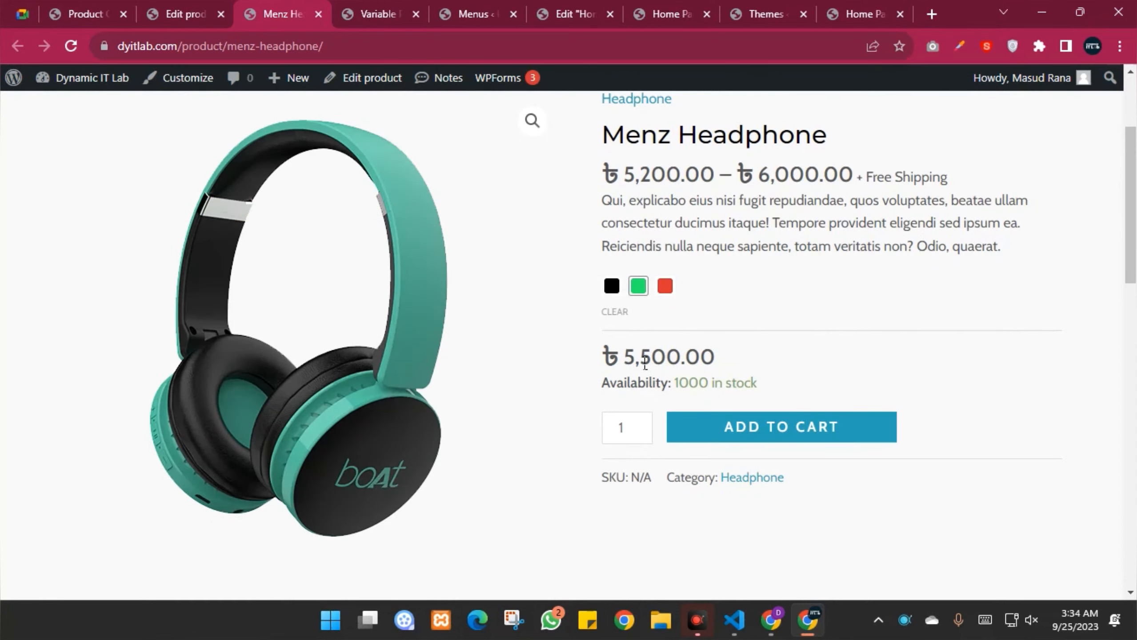
pyautogui.moveTo(624, 359); pyautogui.dragTo(751, 363)
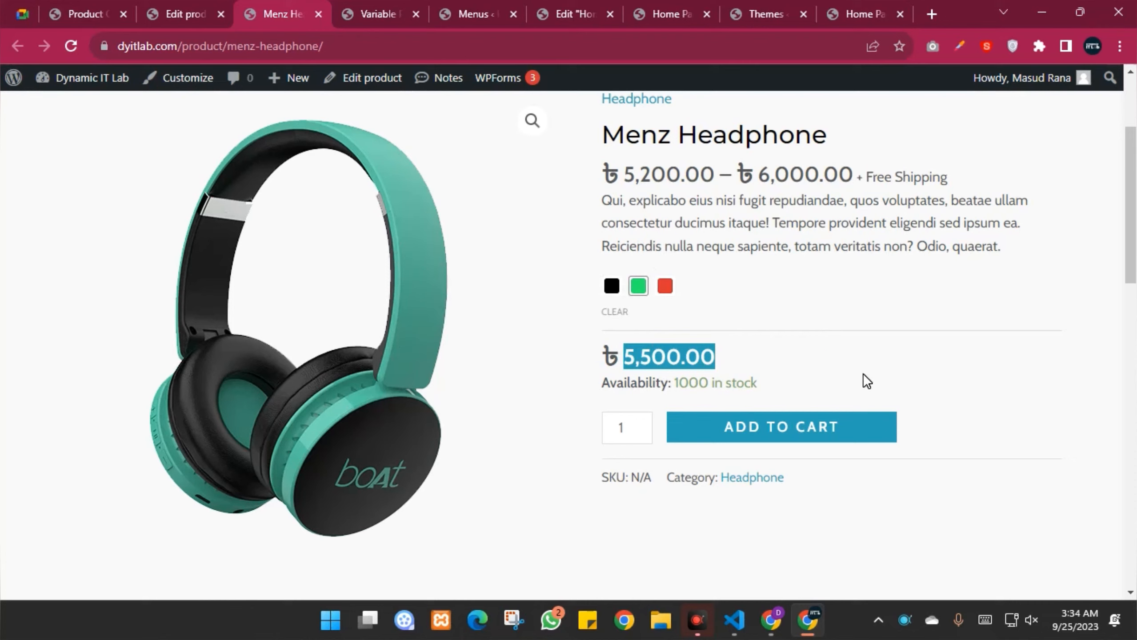
pyautogui.click(740, 353)
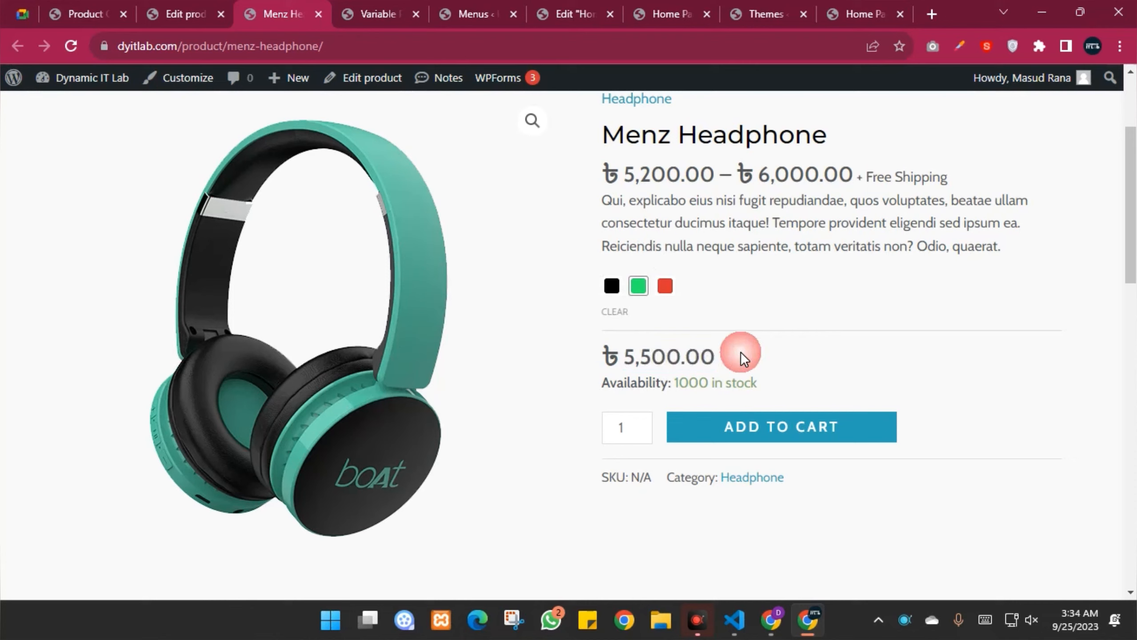
# Step: Select the red color variation of the headphone and check its image, price and stock availability
pyautogui.click(675, 291)
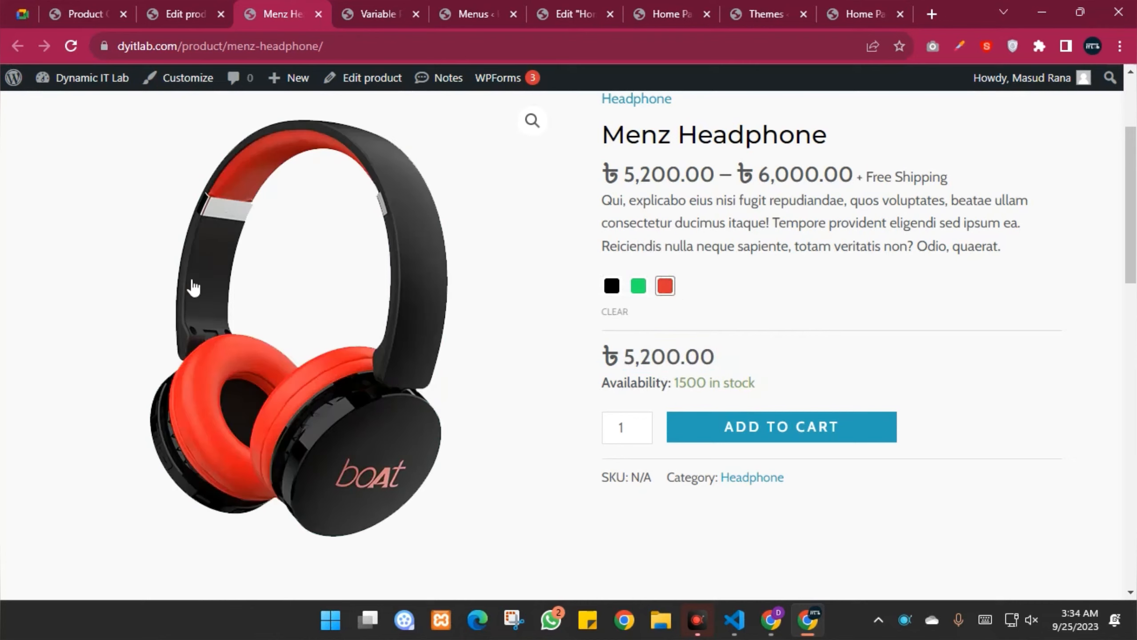
pyautogui.moveTo(623, 357); pyautogui.dragTo(757, 363)
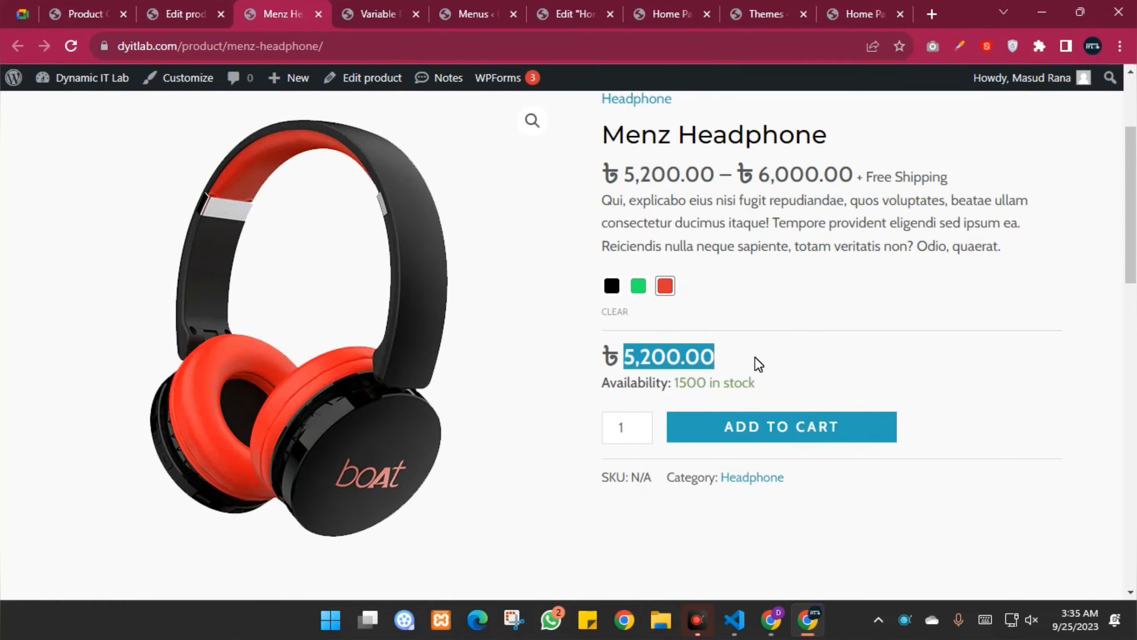
pyautogui.click(866, 359)
pyautogui.moveTo(675, 384); pyautogui.dragTo(843, 390)
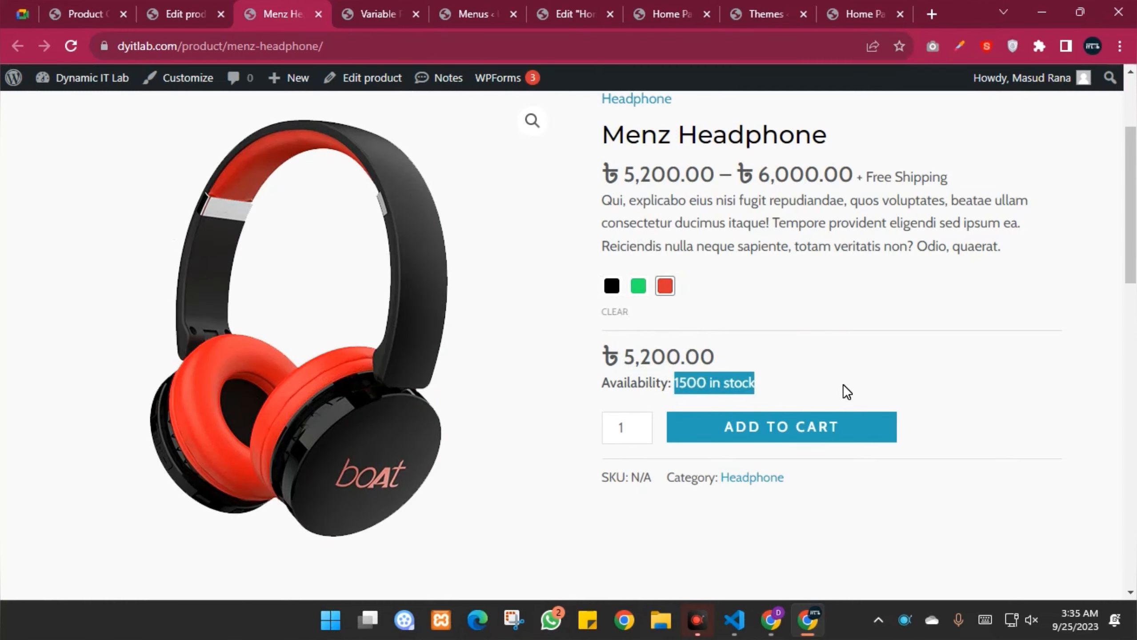
pyautogui.click(970, 382)
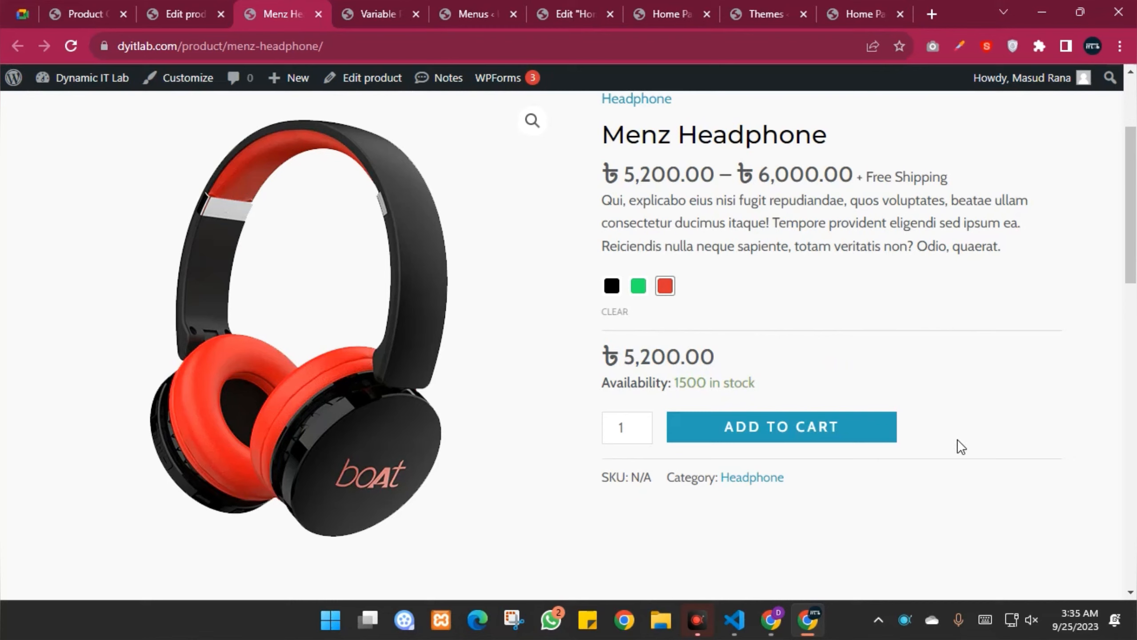
# Step: Add one red Menz Headphone to the cart and review its entry on the cart page
pyautogui.click(767, 430)
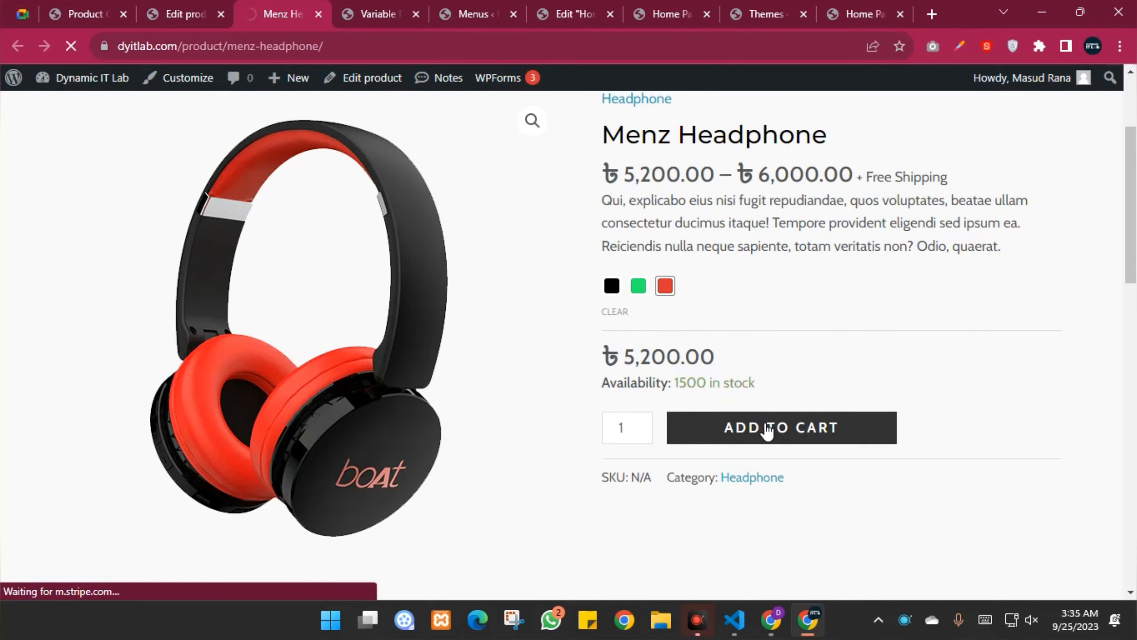
pyautogui.scroll(-2, 782, 402)
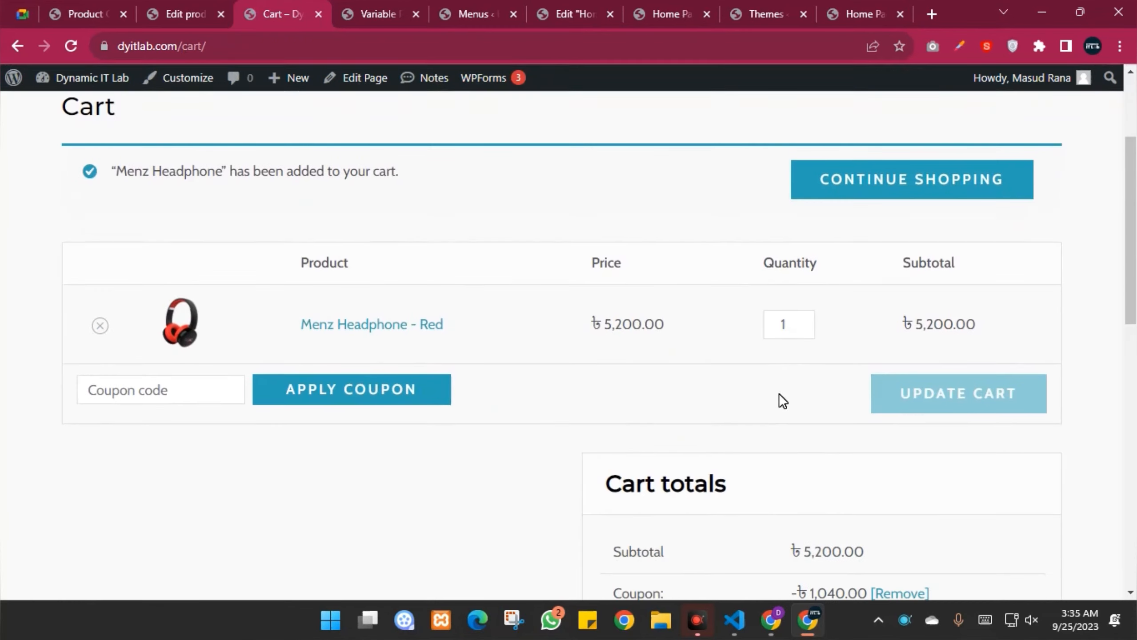
pyautogui.scroll(1, 782, 402)
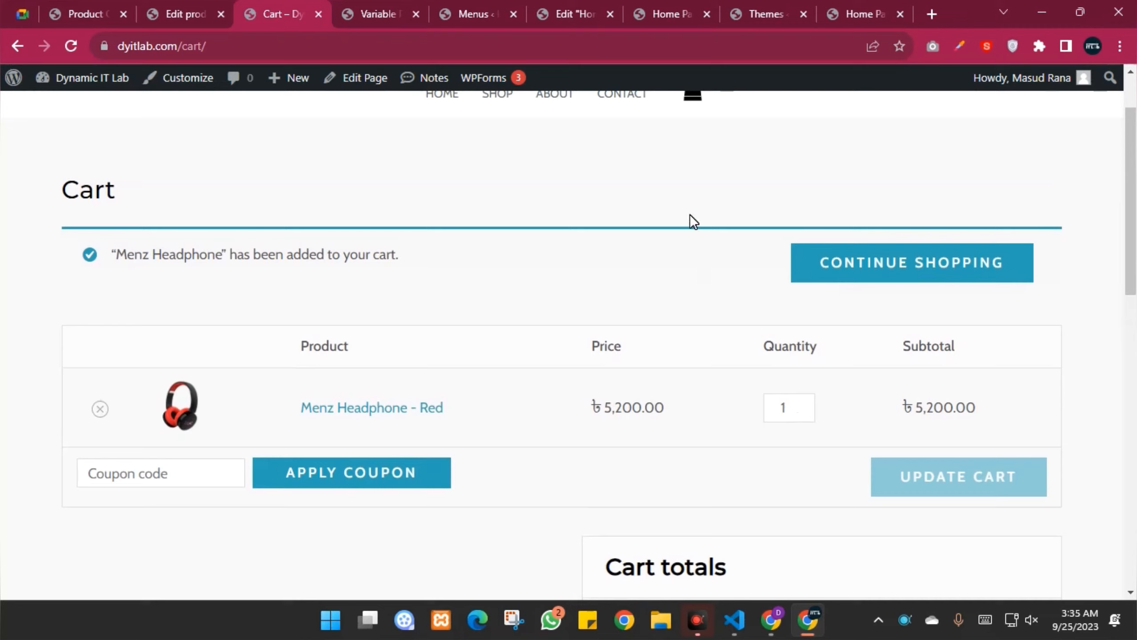